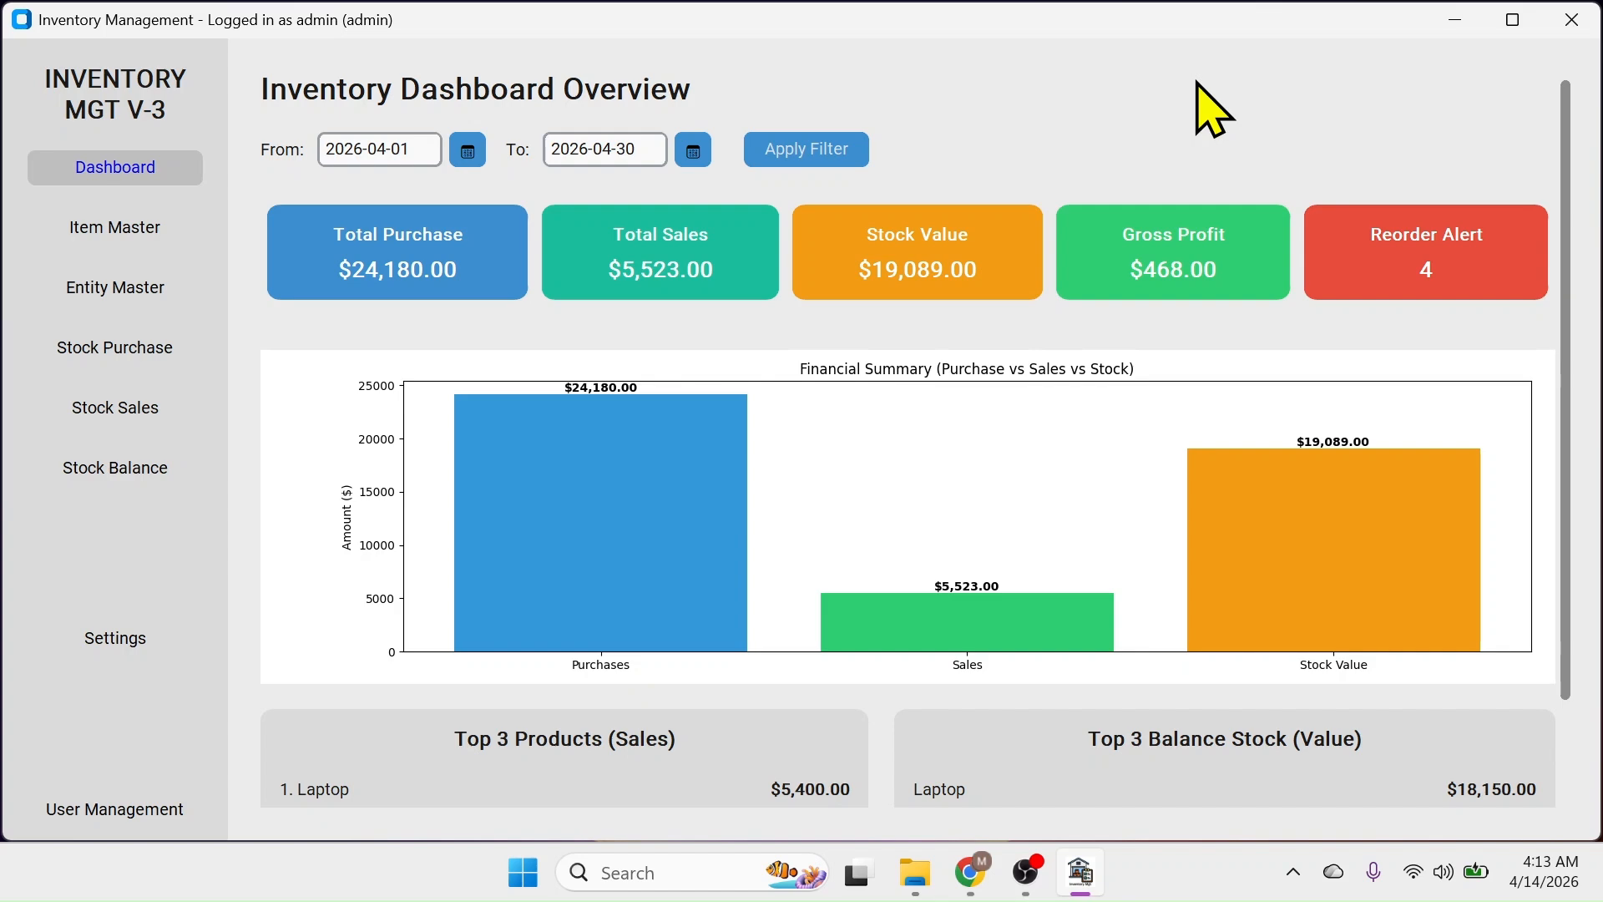
Bring the Chrome window with the YouTube channel page to the front
click(971, 873)
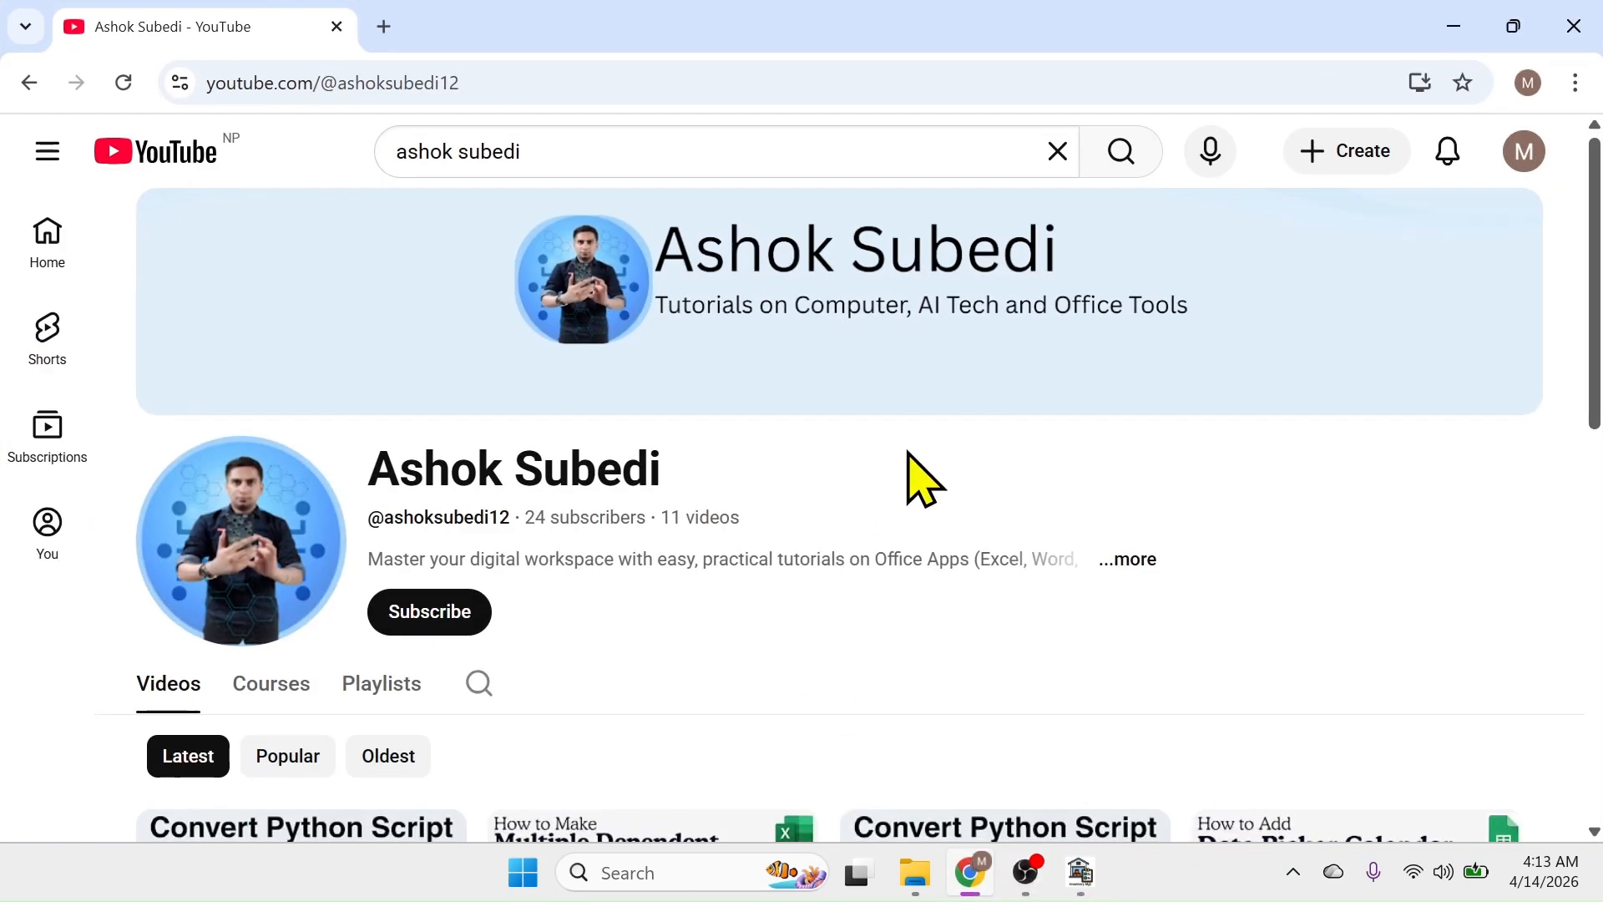
Scroll down to the channel's Videos grid, then return to Inventory Management and close it
scroll(1035, 501, down, 8)
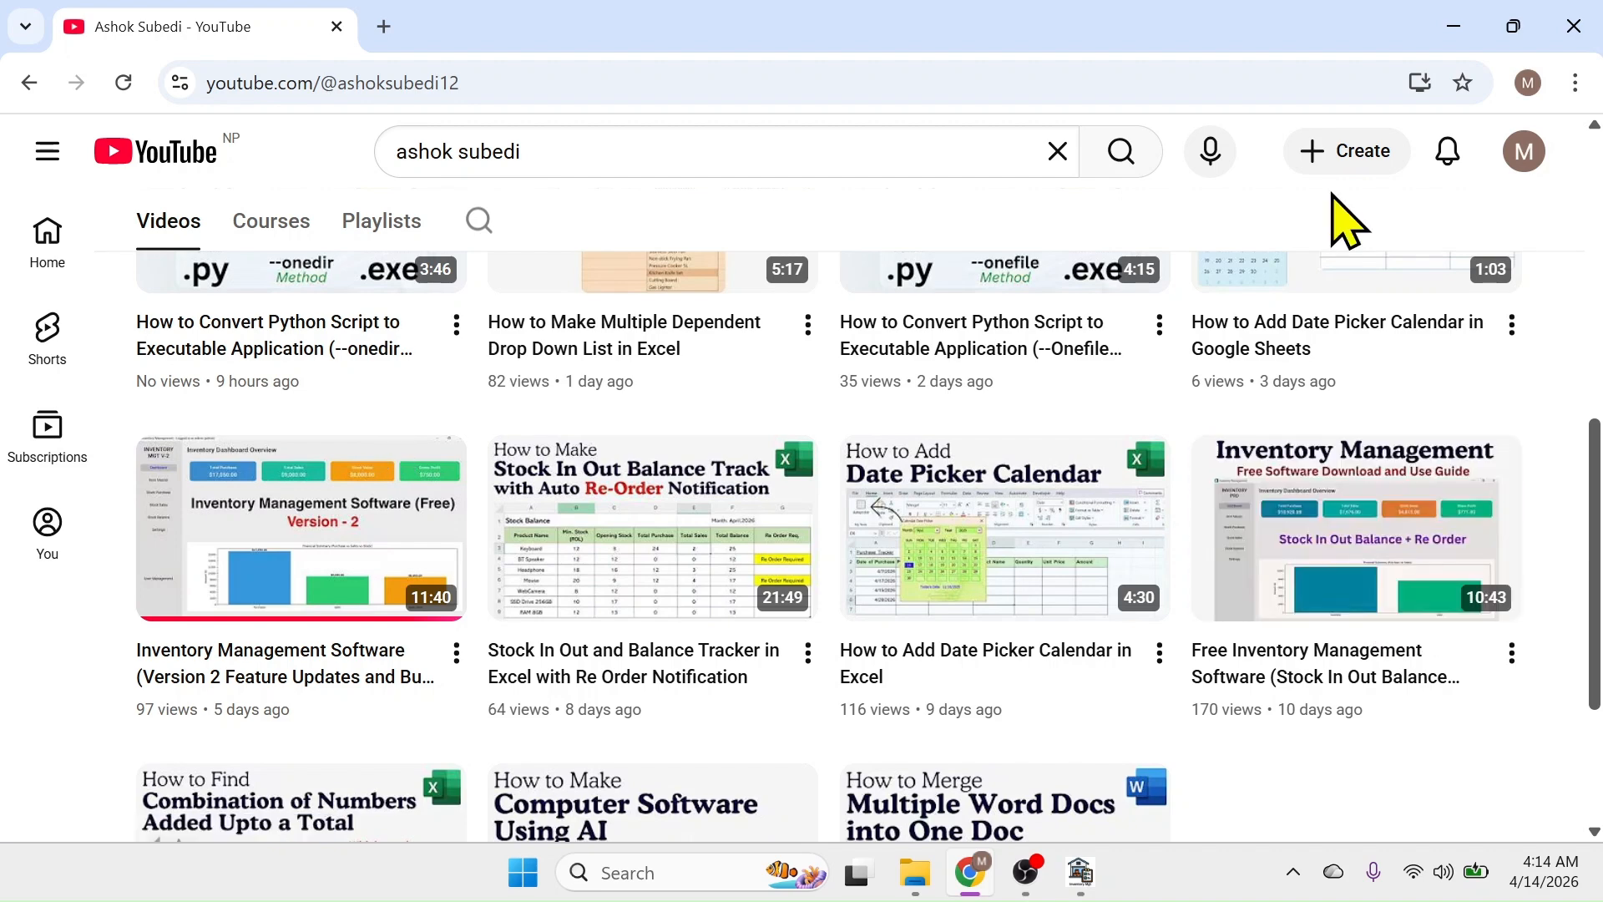
click(1085, 870)
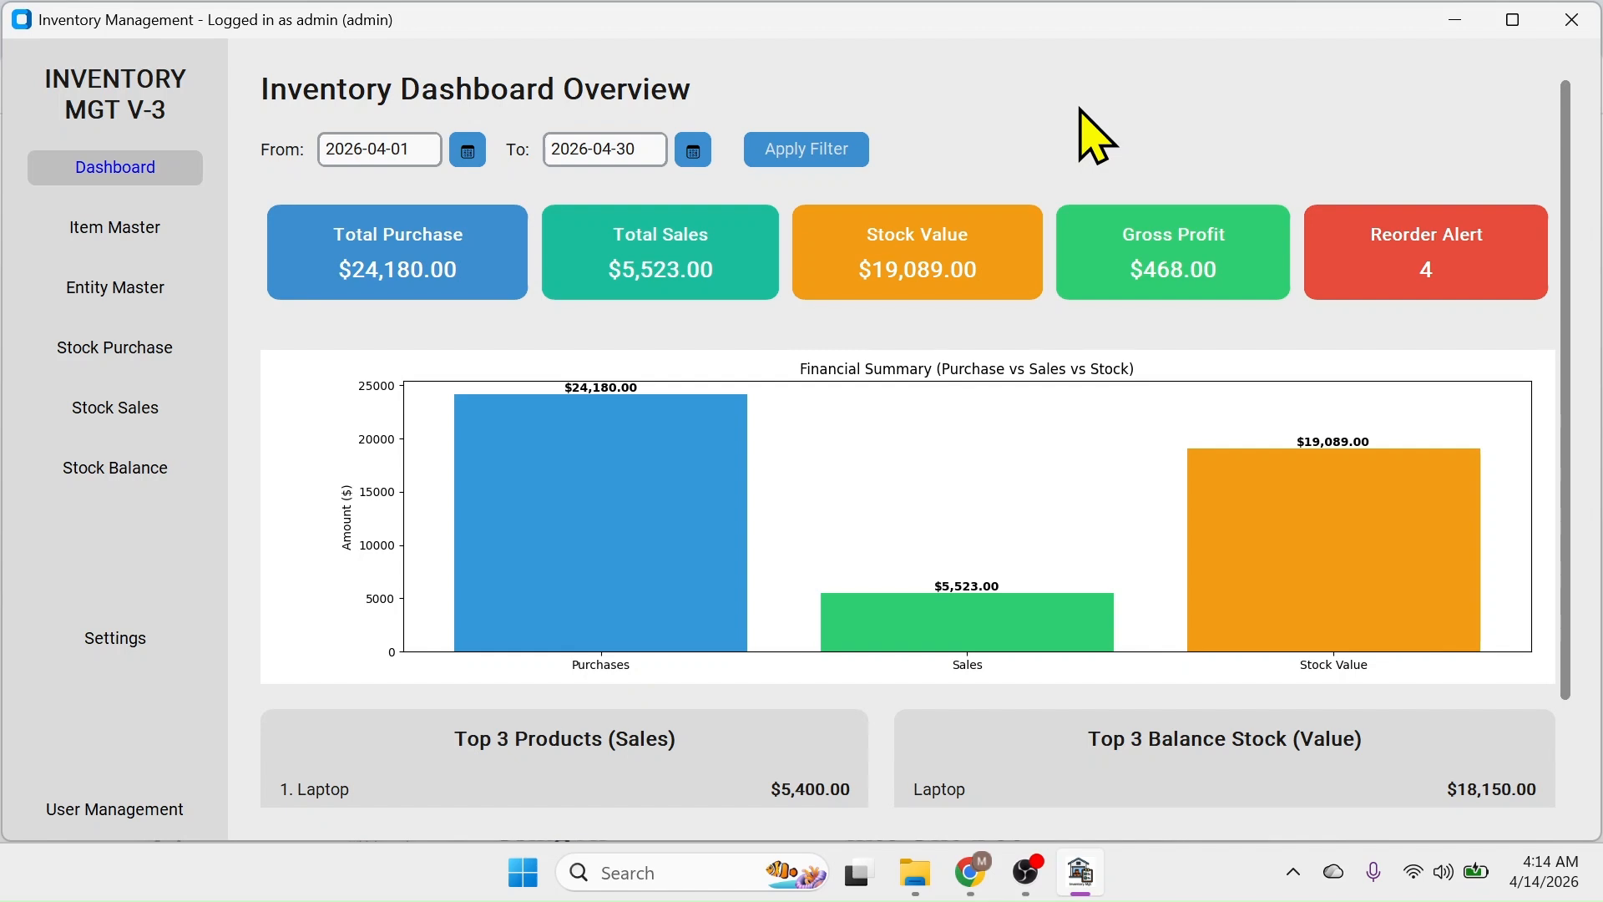
click(1573, 20)
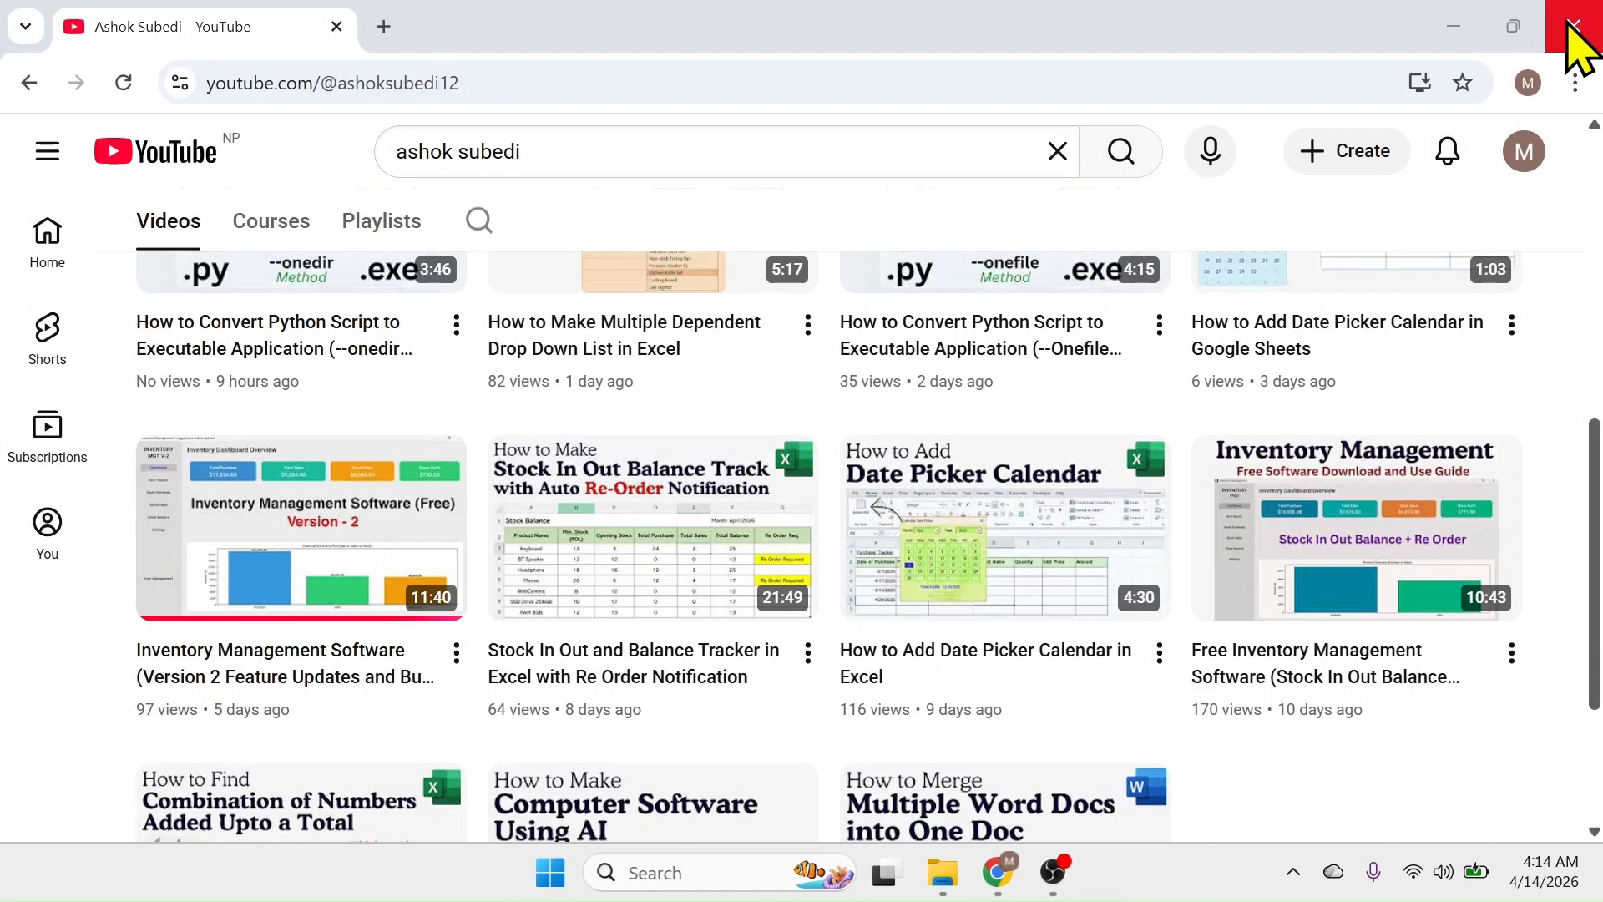
Minimize Chrome and launch Inventory Management from the Start menu's app list
click(1444, 26)
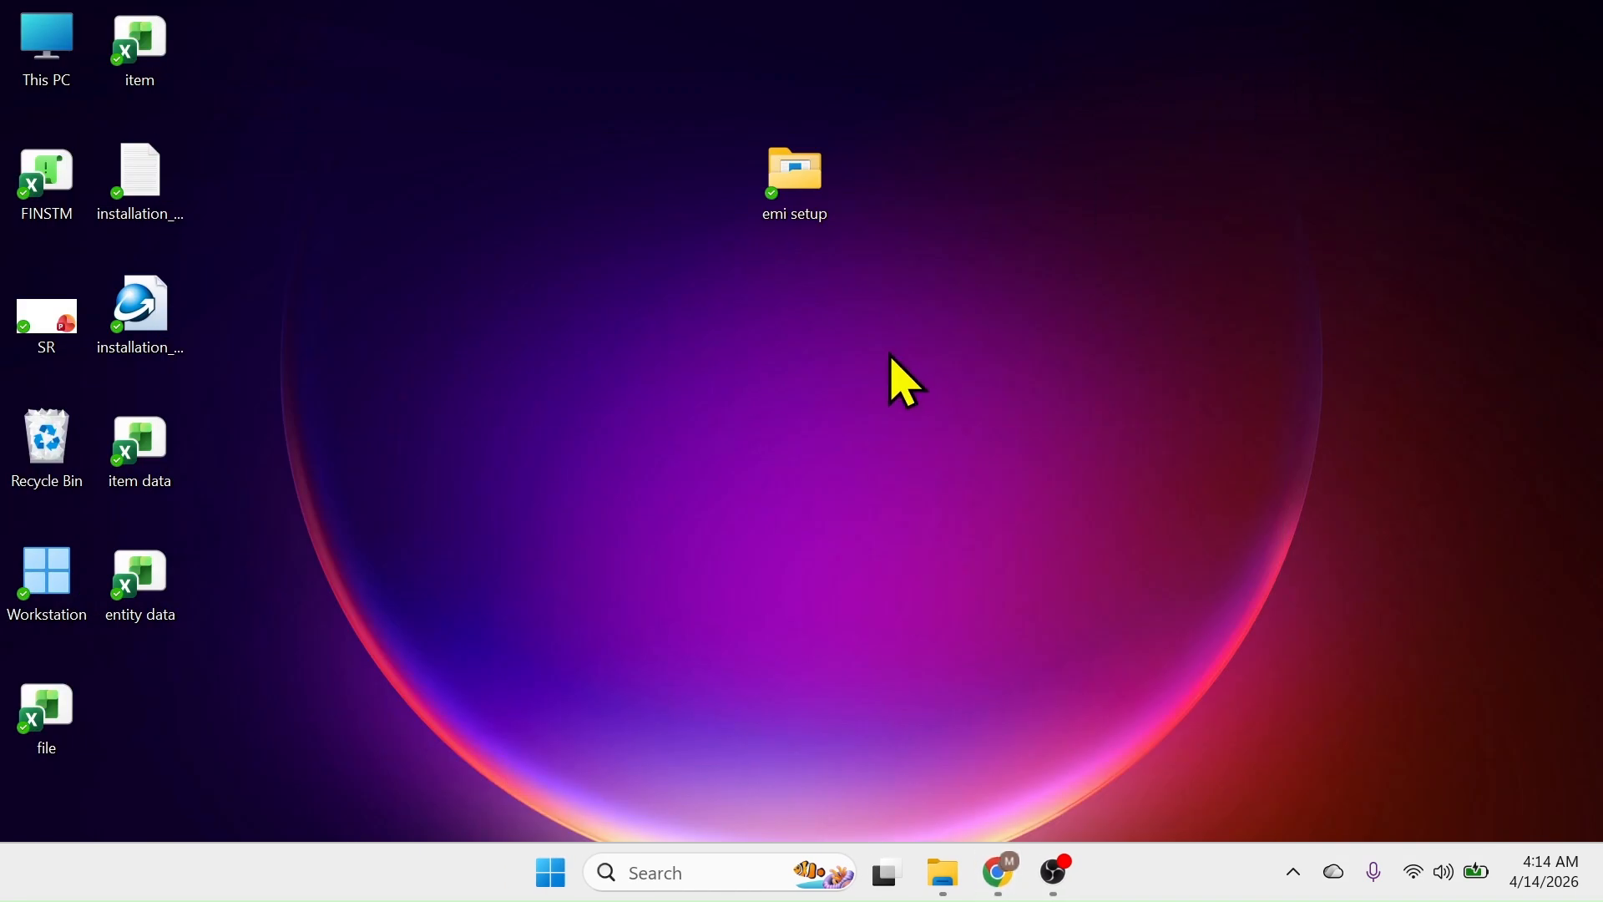
click(549, 874)
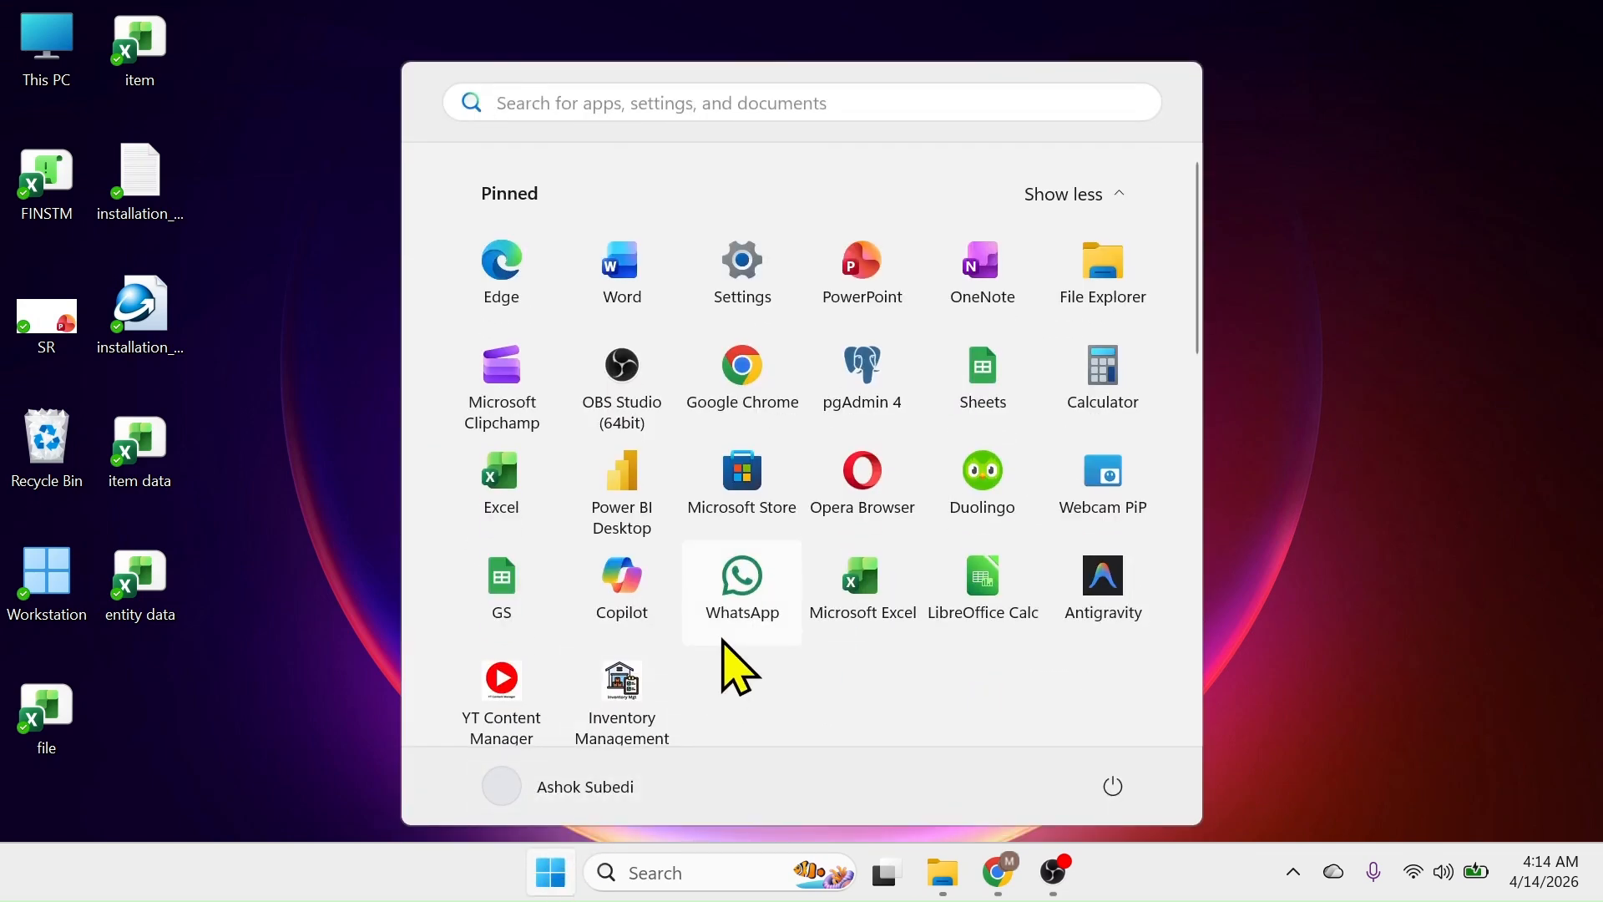
scroll(685, 601, down, 3)
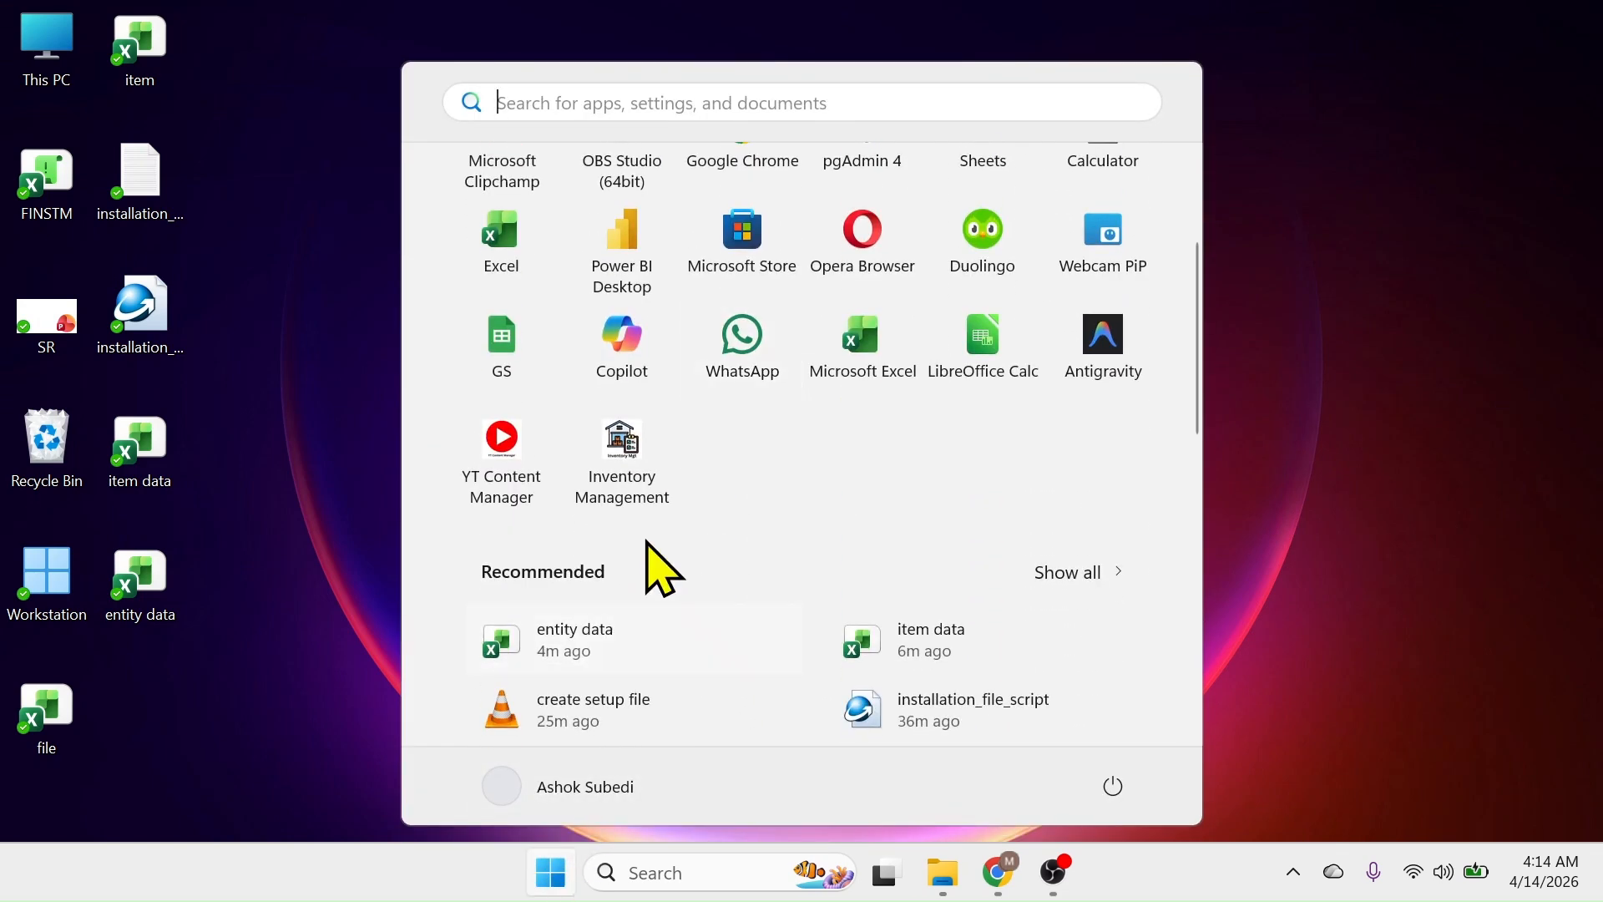
click(635, 455)
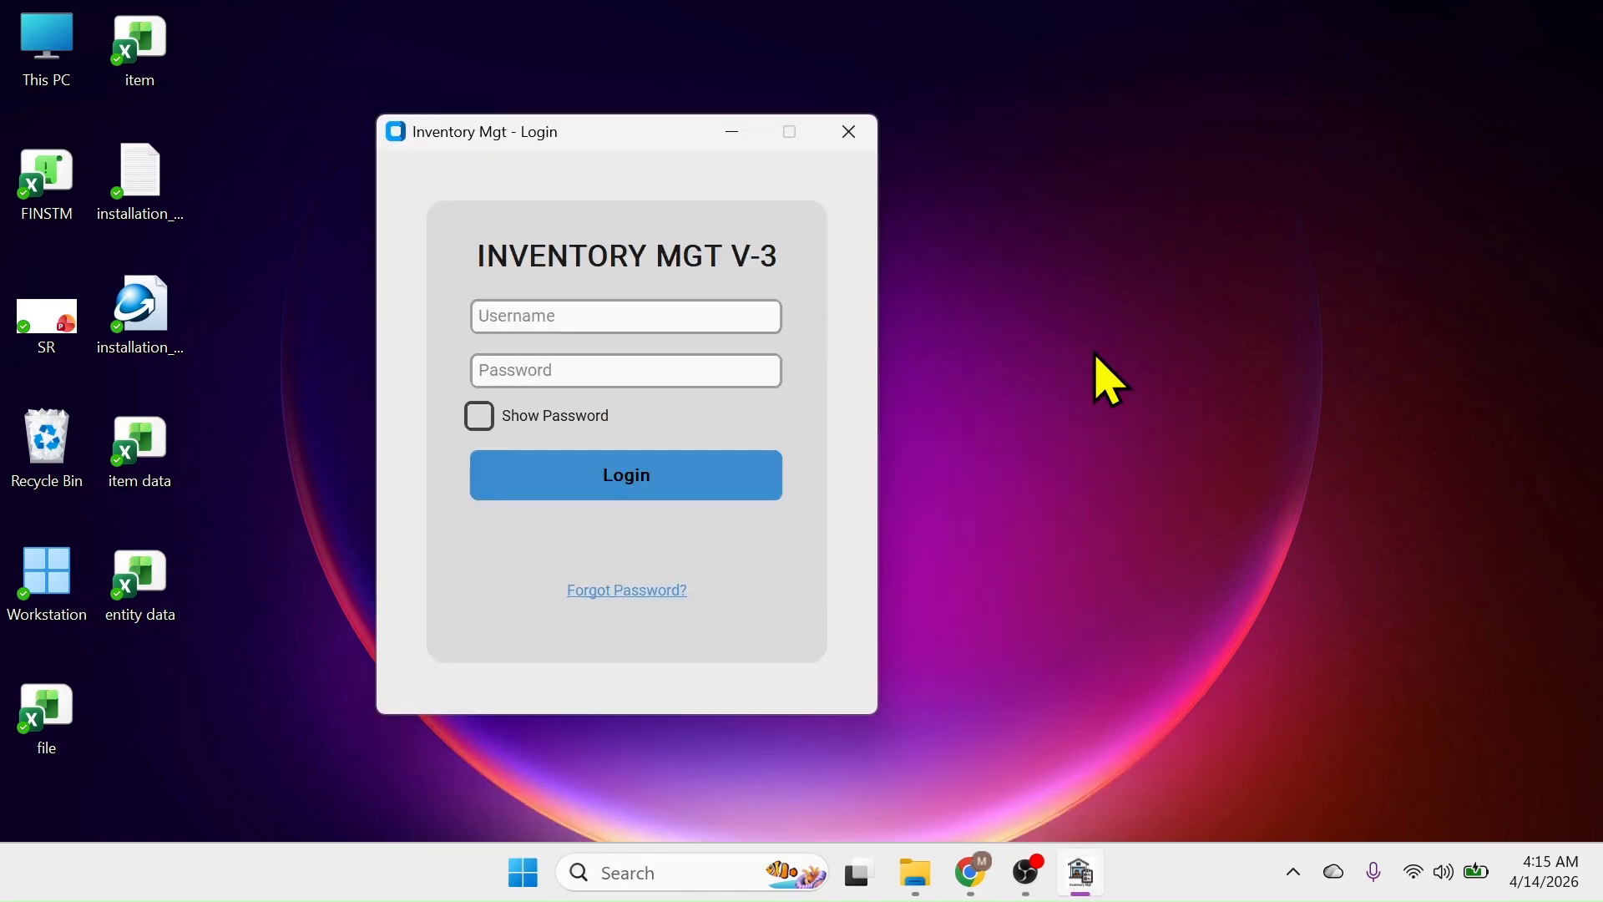
Log in with the administrator's username and password
click(536, 319)
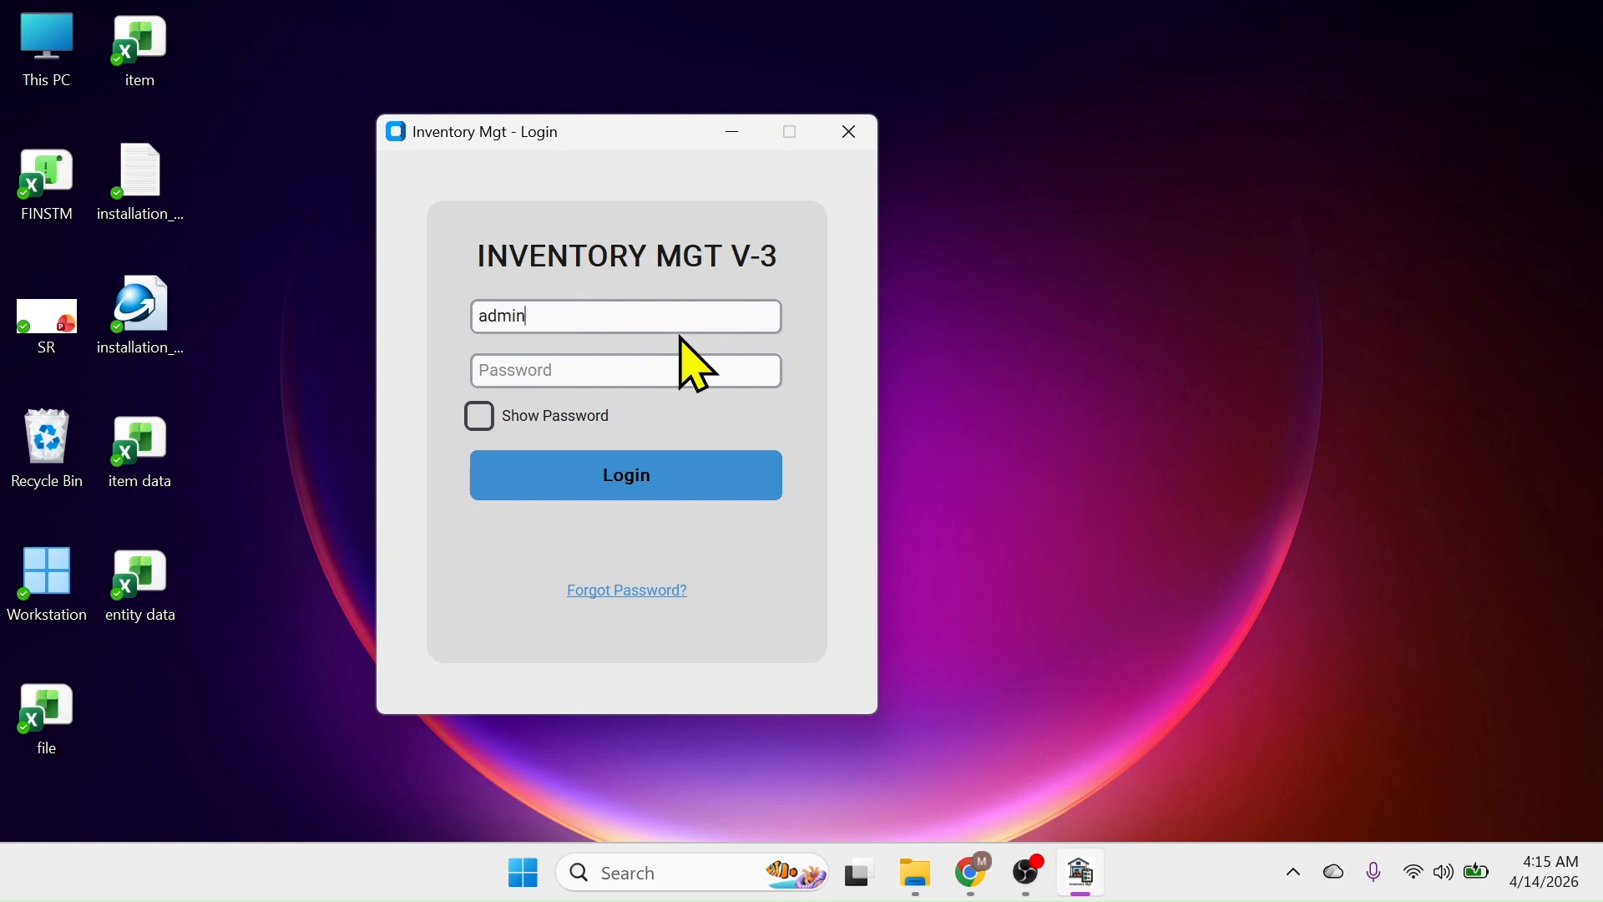
click(593, 367)
text(**)
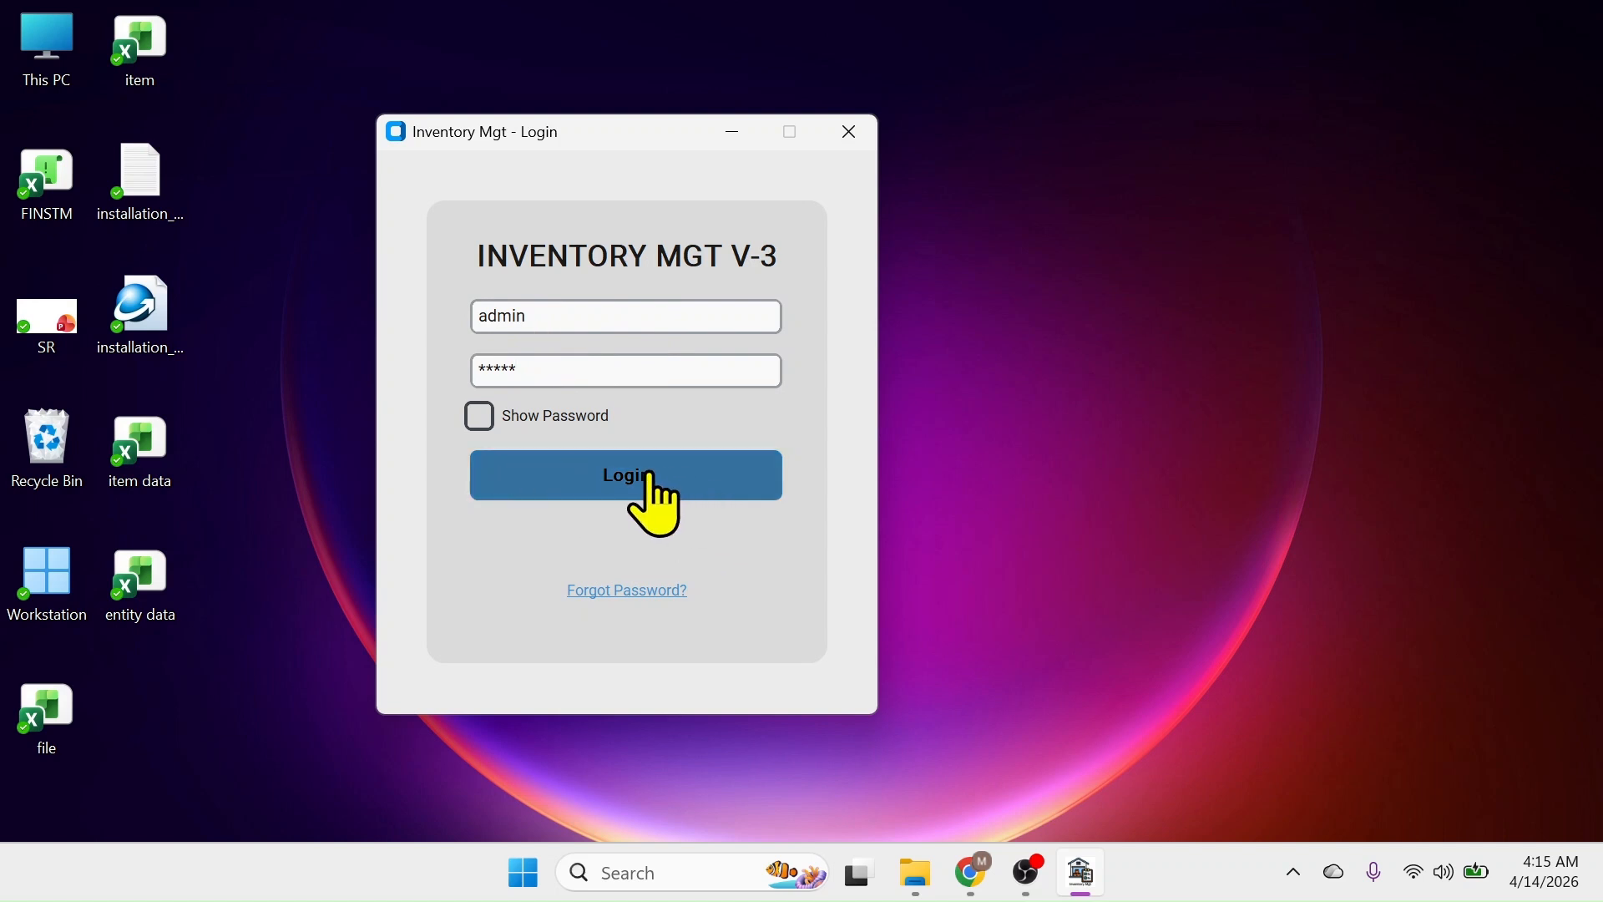
click(654, 497)
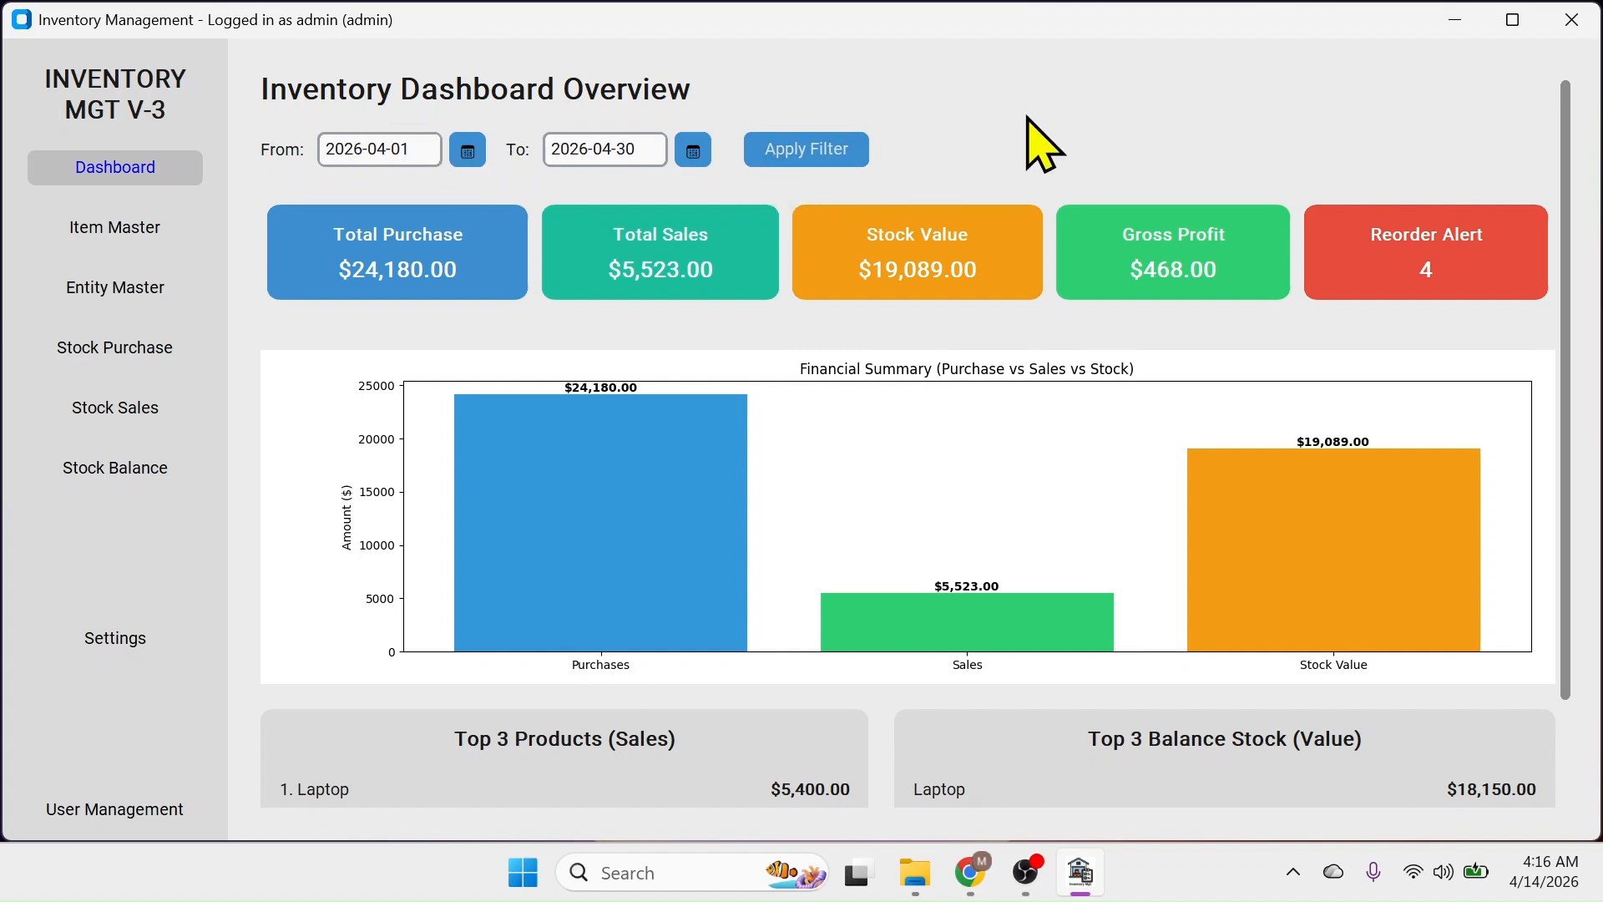
Filter the dashboard to 2026-04-01 through 2026-04-10 and review the $23,100.00 purchases and 6 reorder alerts
click(468, 152)
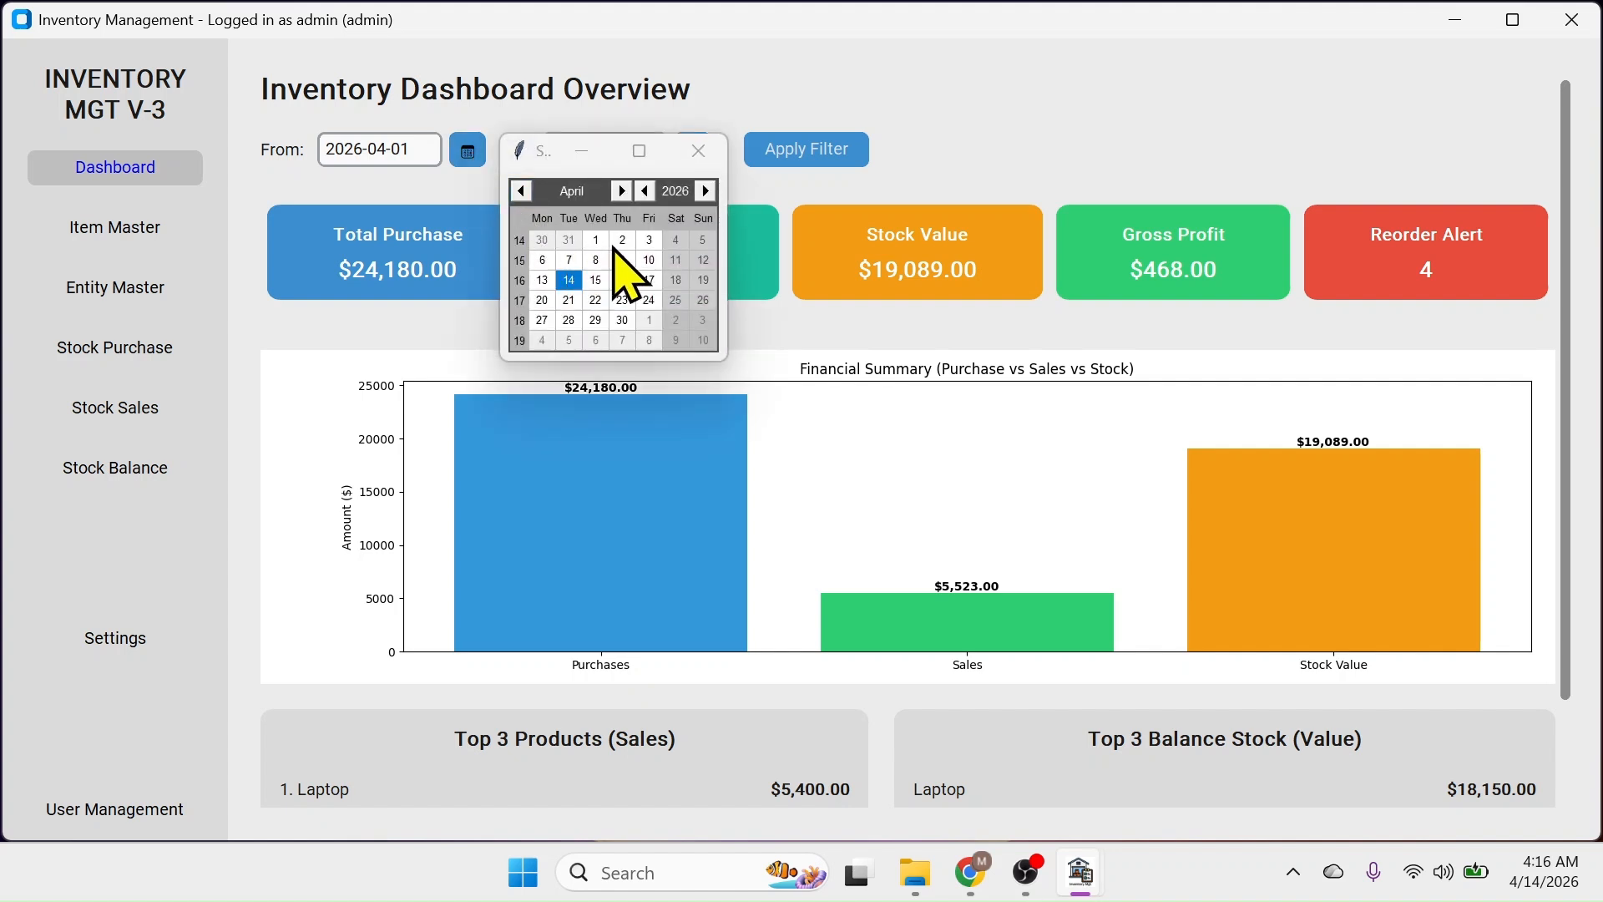
click(595, 240)
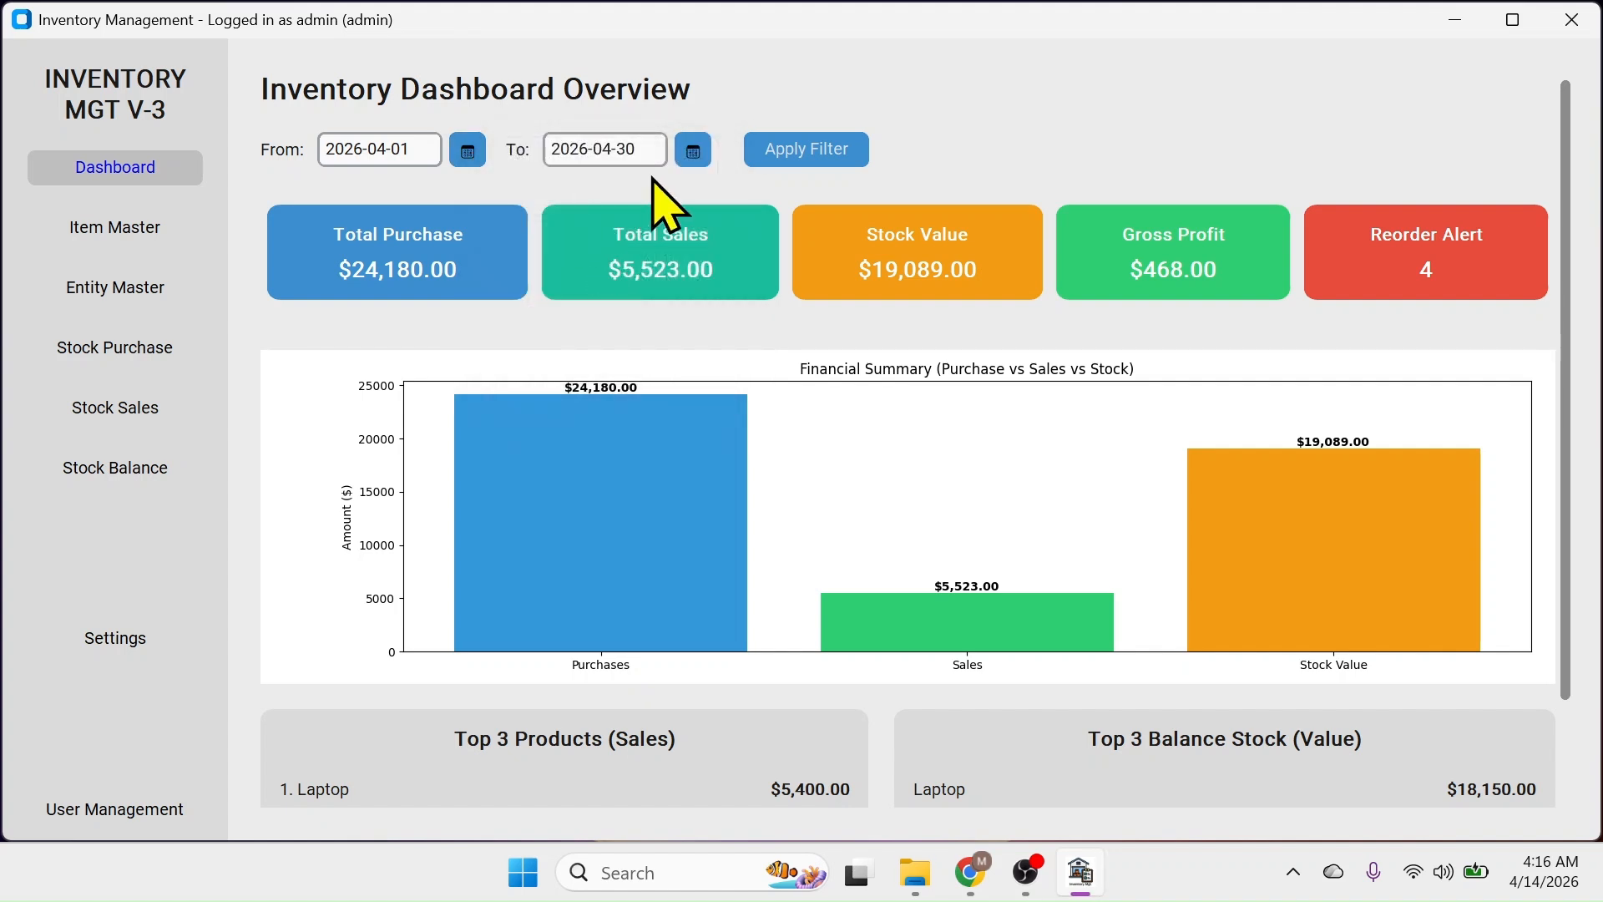
click(694, 152)
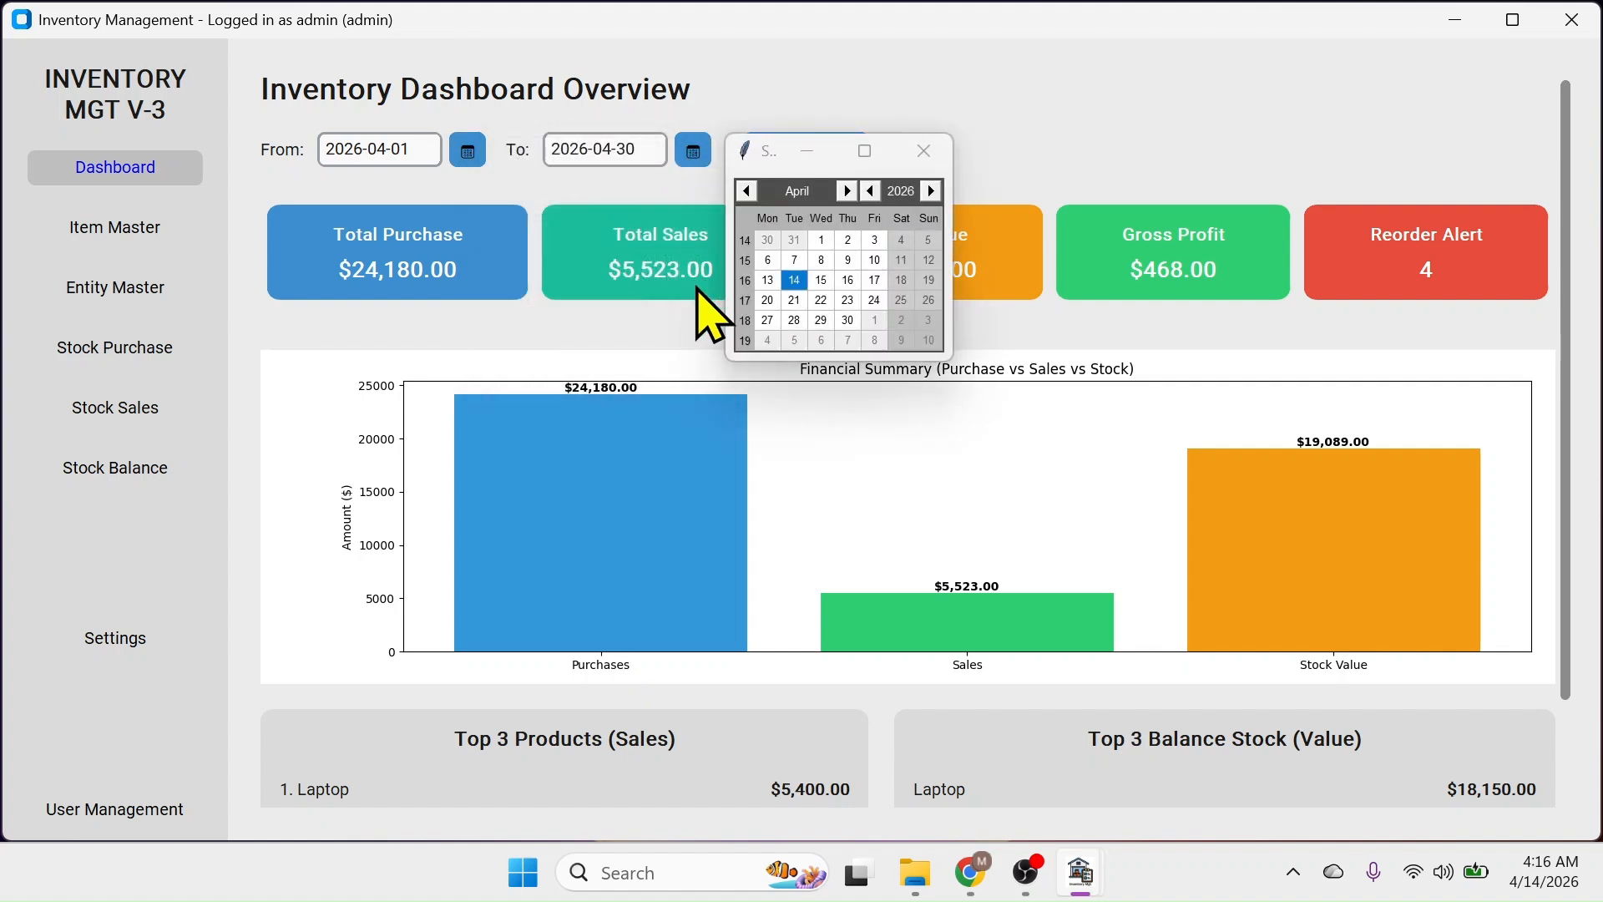
click(876, 259)
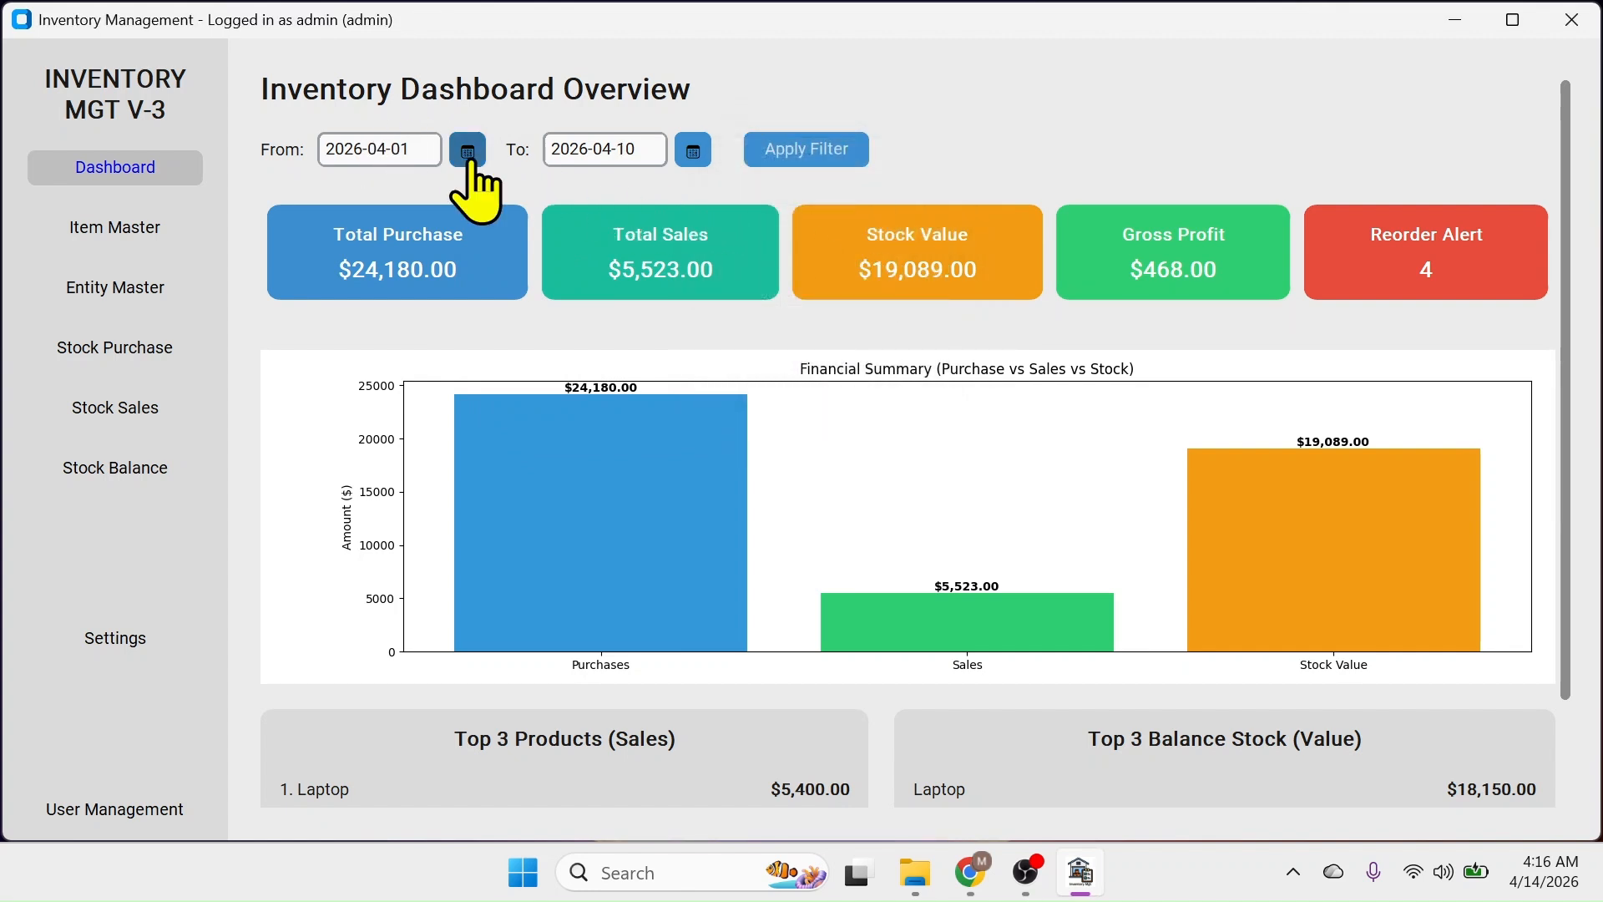
click(805, 152)
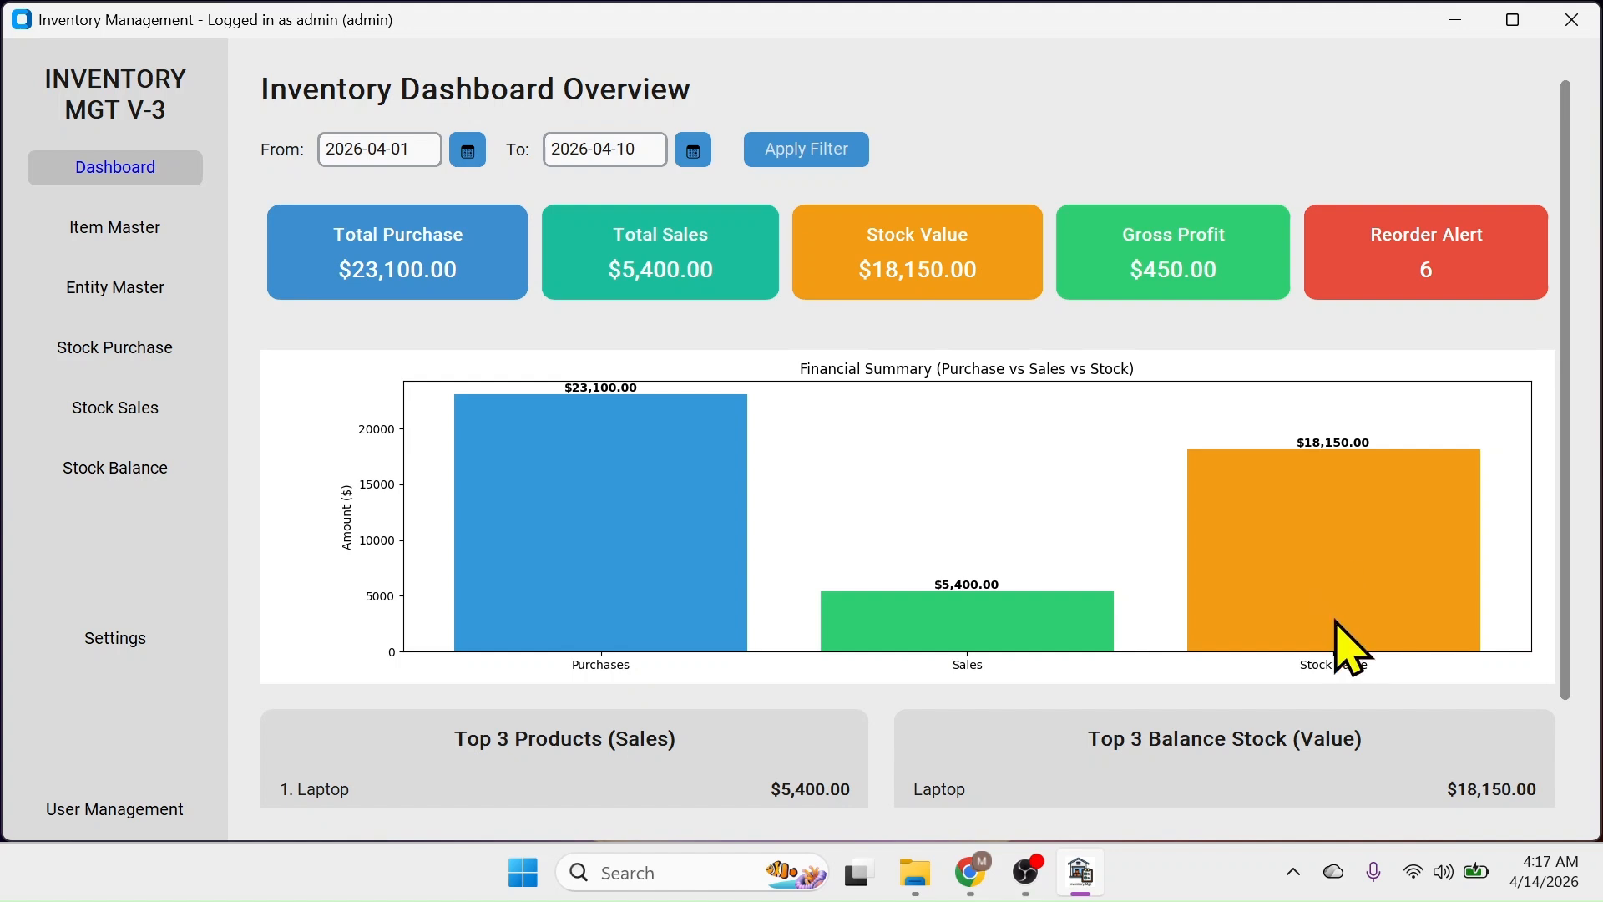
scroll(1001, 448, down, 2)
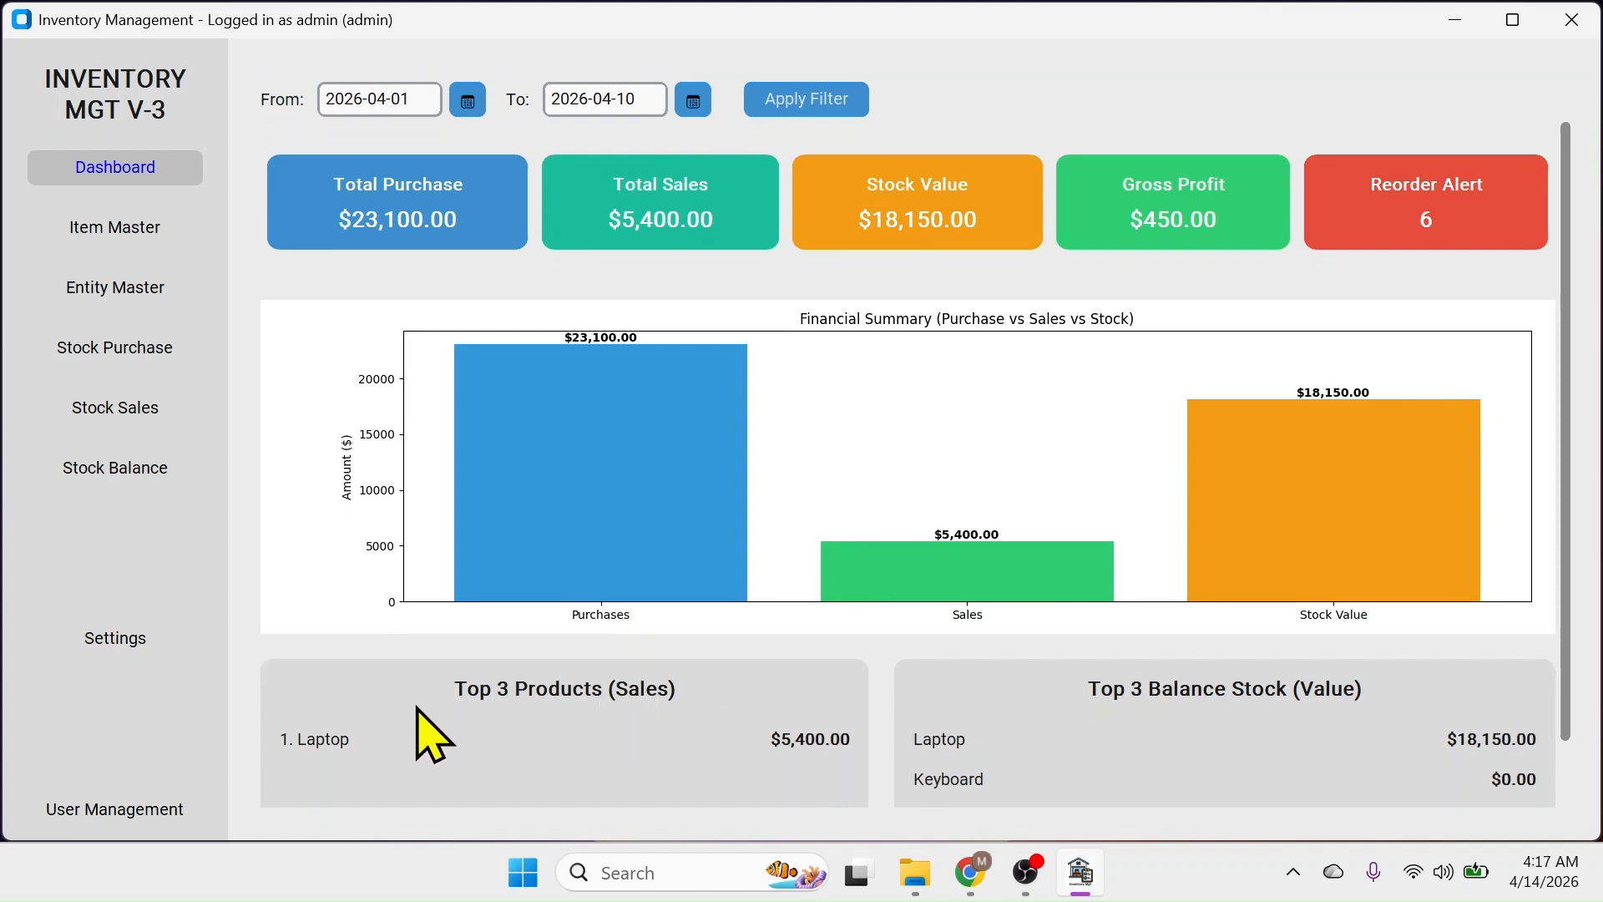
scroll(1191, 727, down, 2)
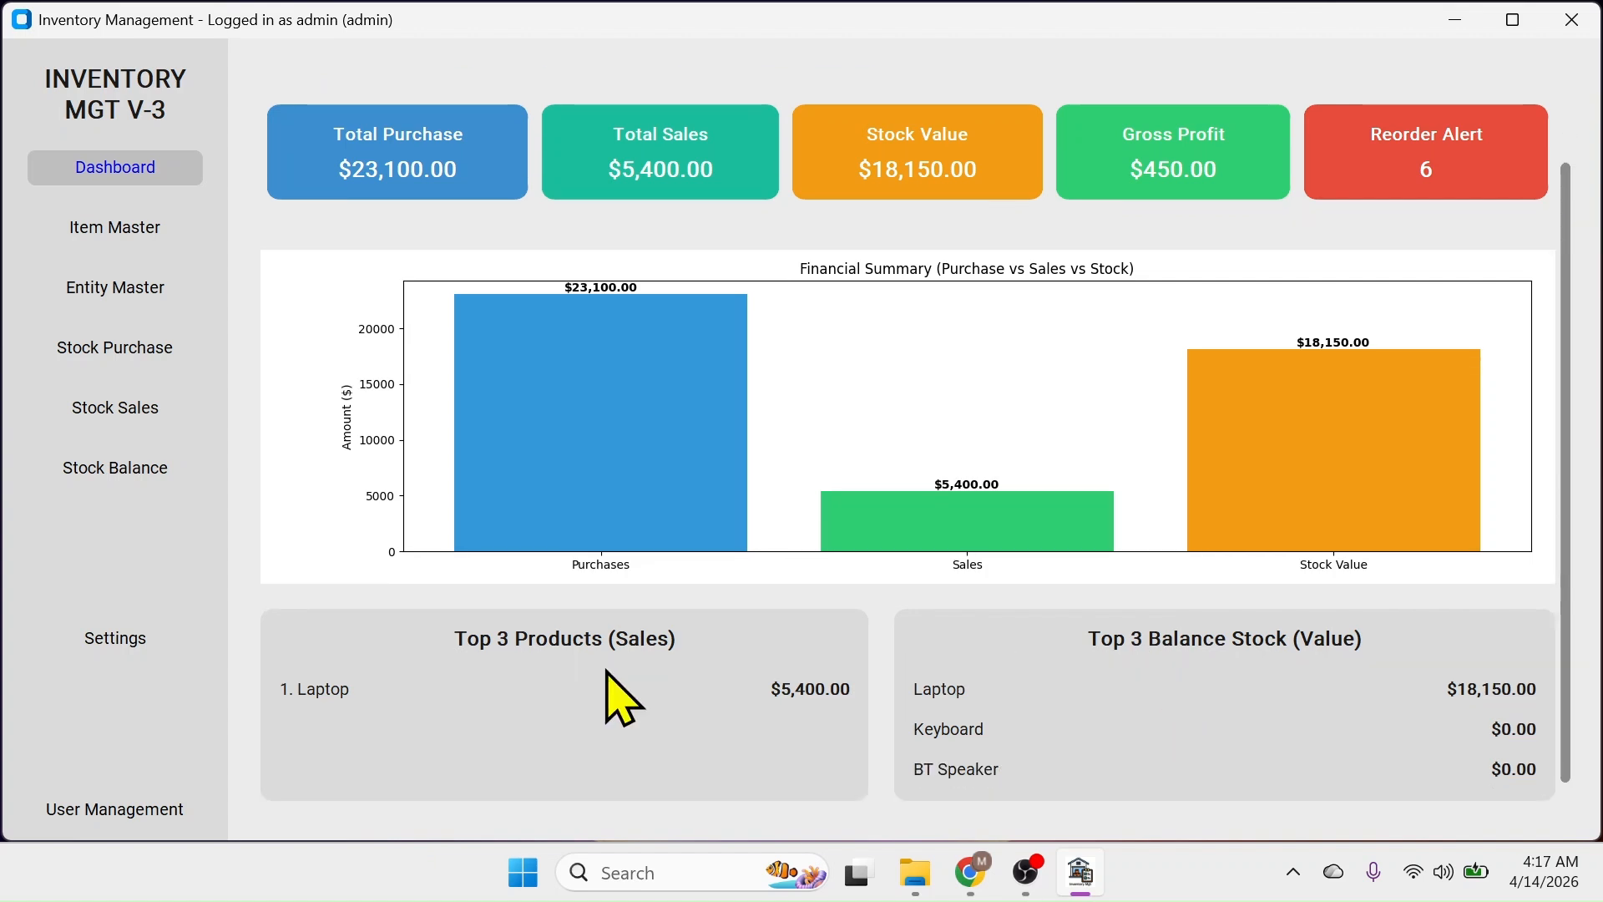
scroll(735, 468, up, 4)
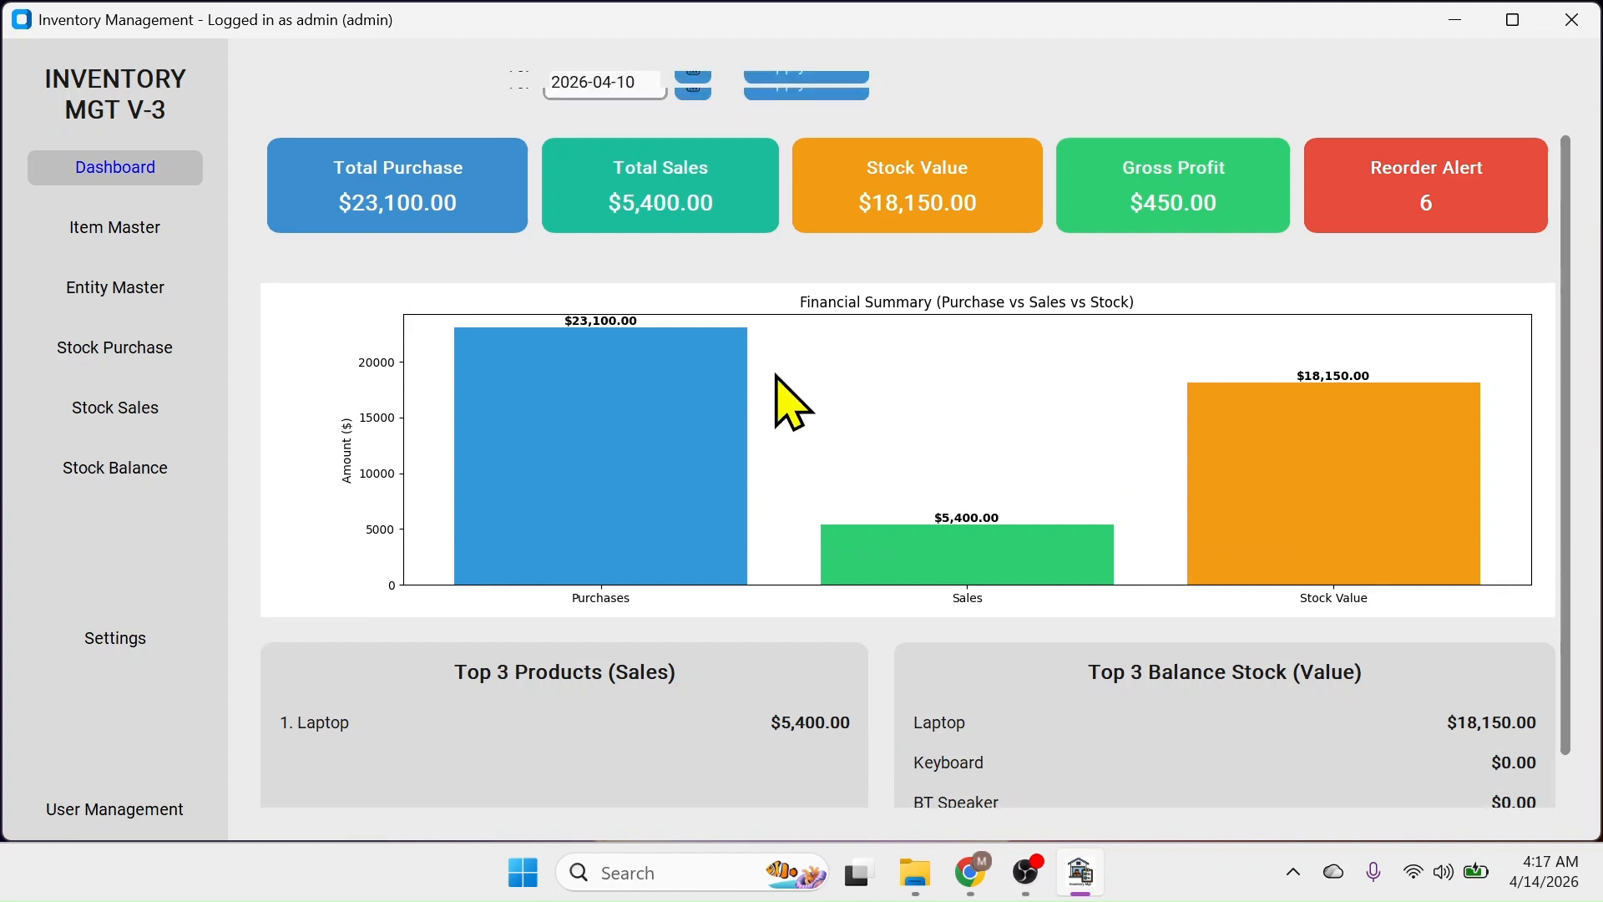
scroll(740, 483, down, 4)
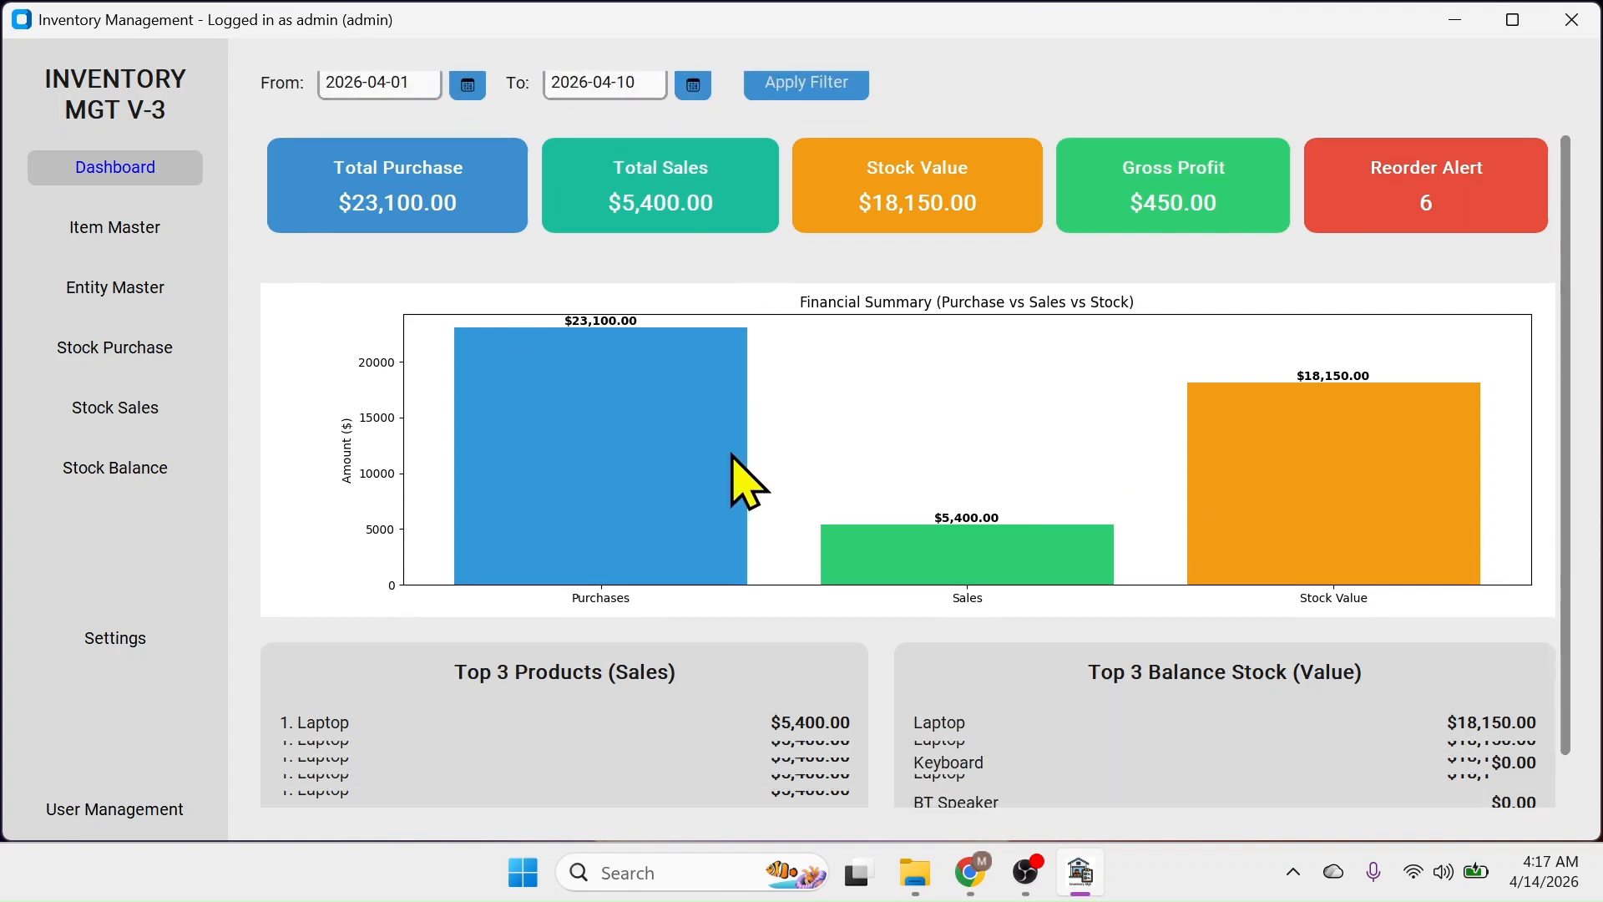
scroll(777, 417, up, 4)
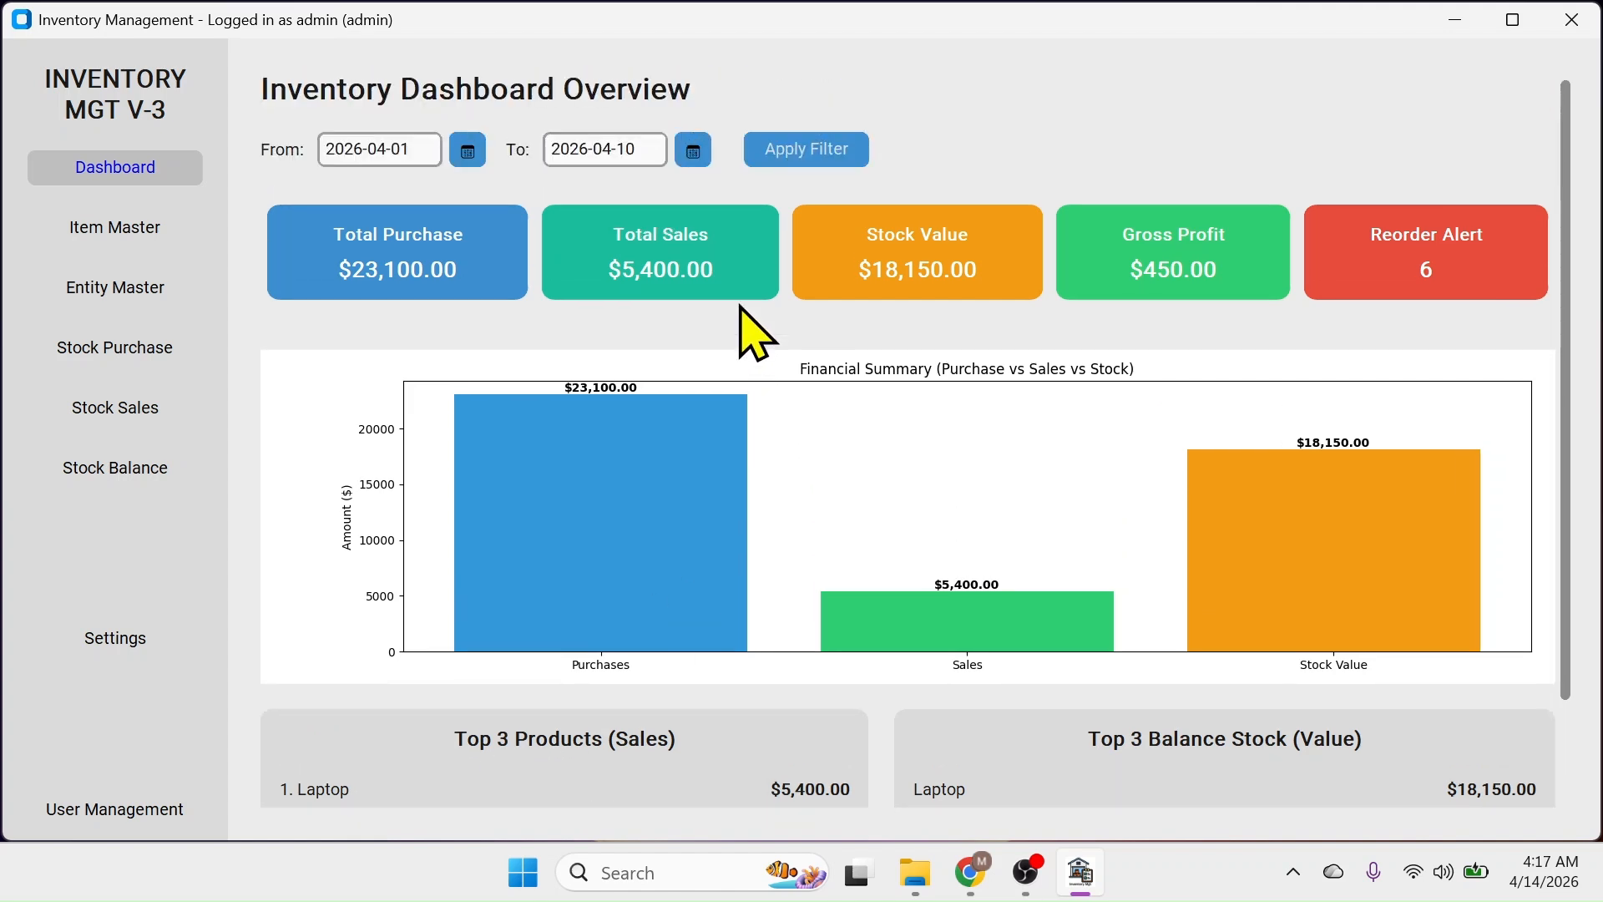
Keep the start date at 2026-04-01, change the end date to 2026-04-14, and apply the filter
click(482, 142)
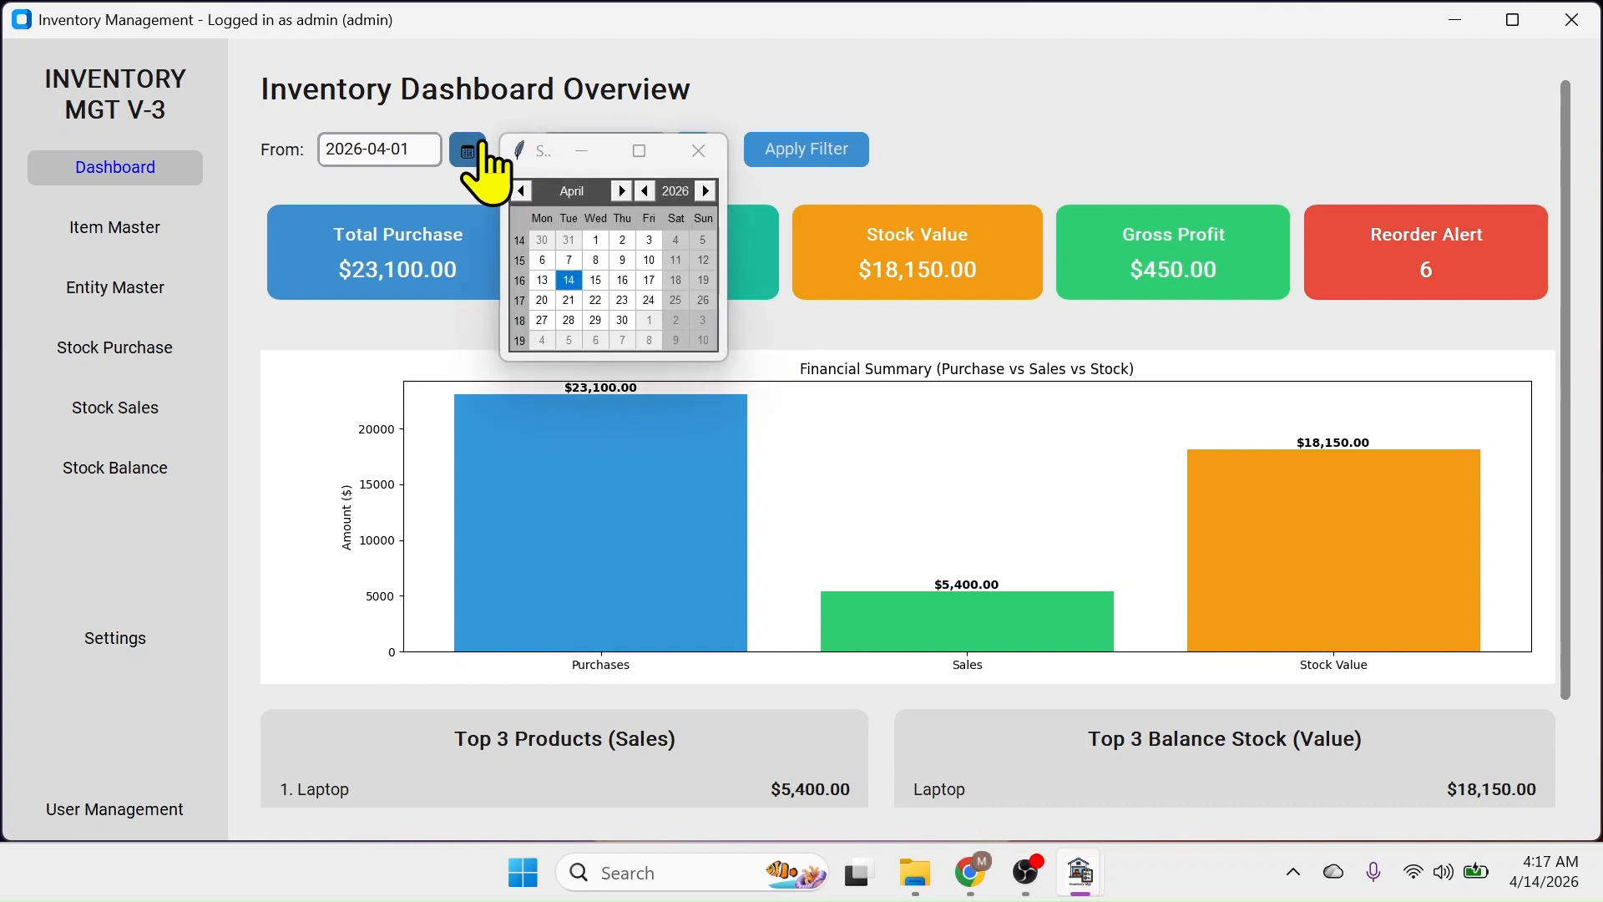
click(603, 242)
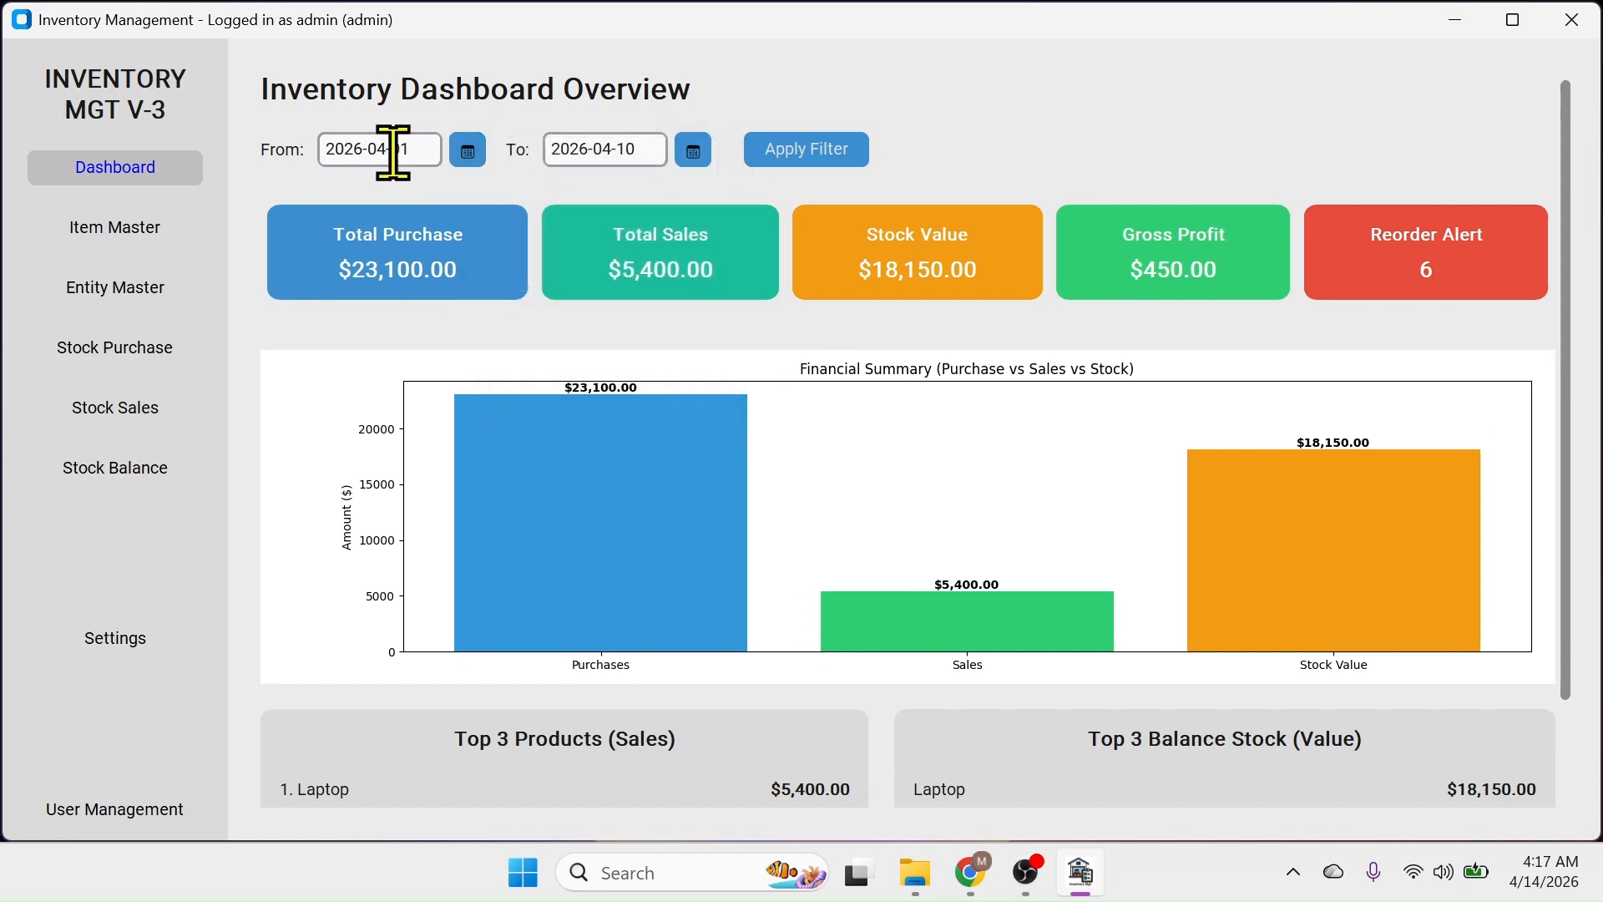
click(693, 151)
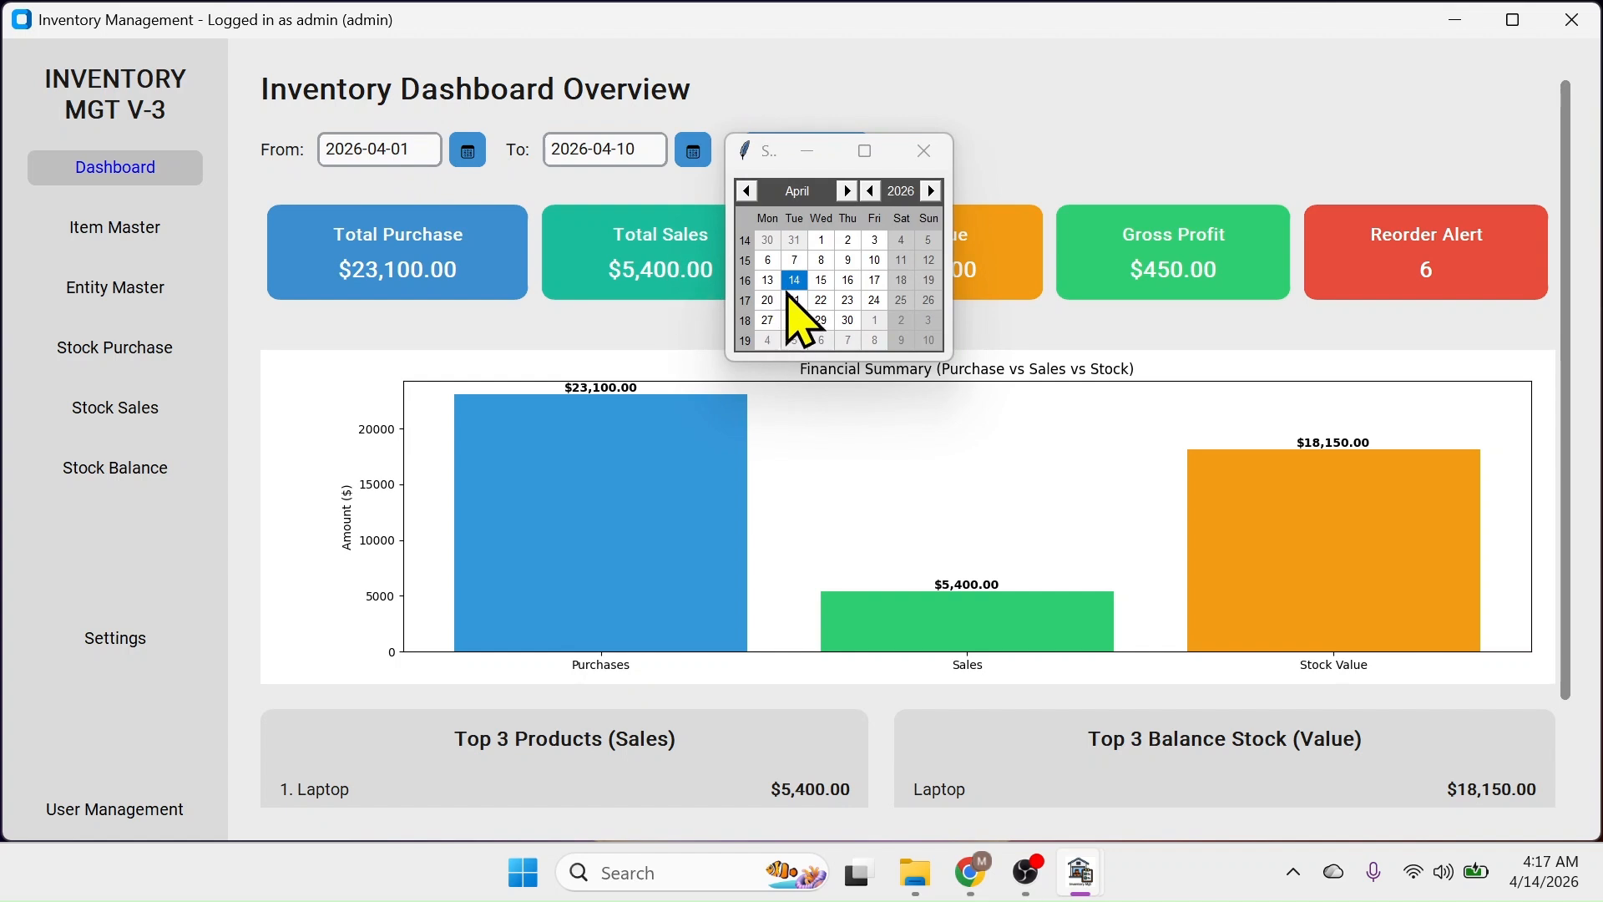
click(798, 284)
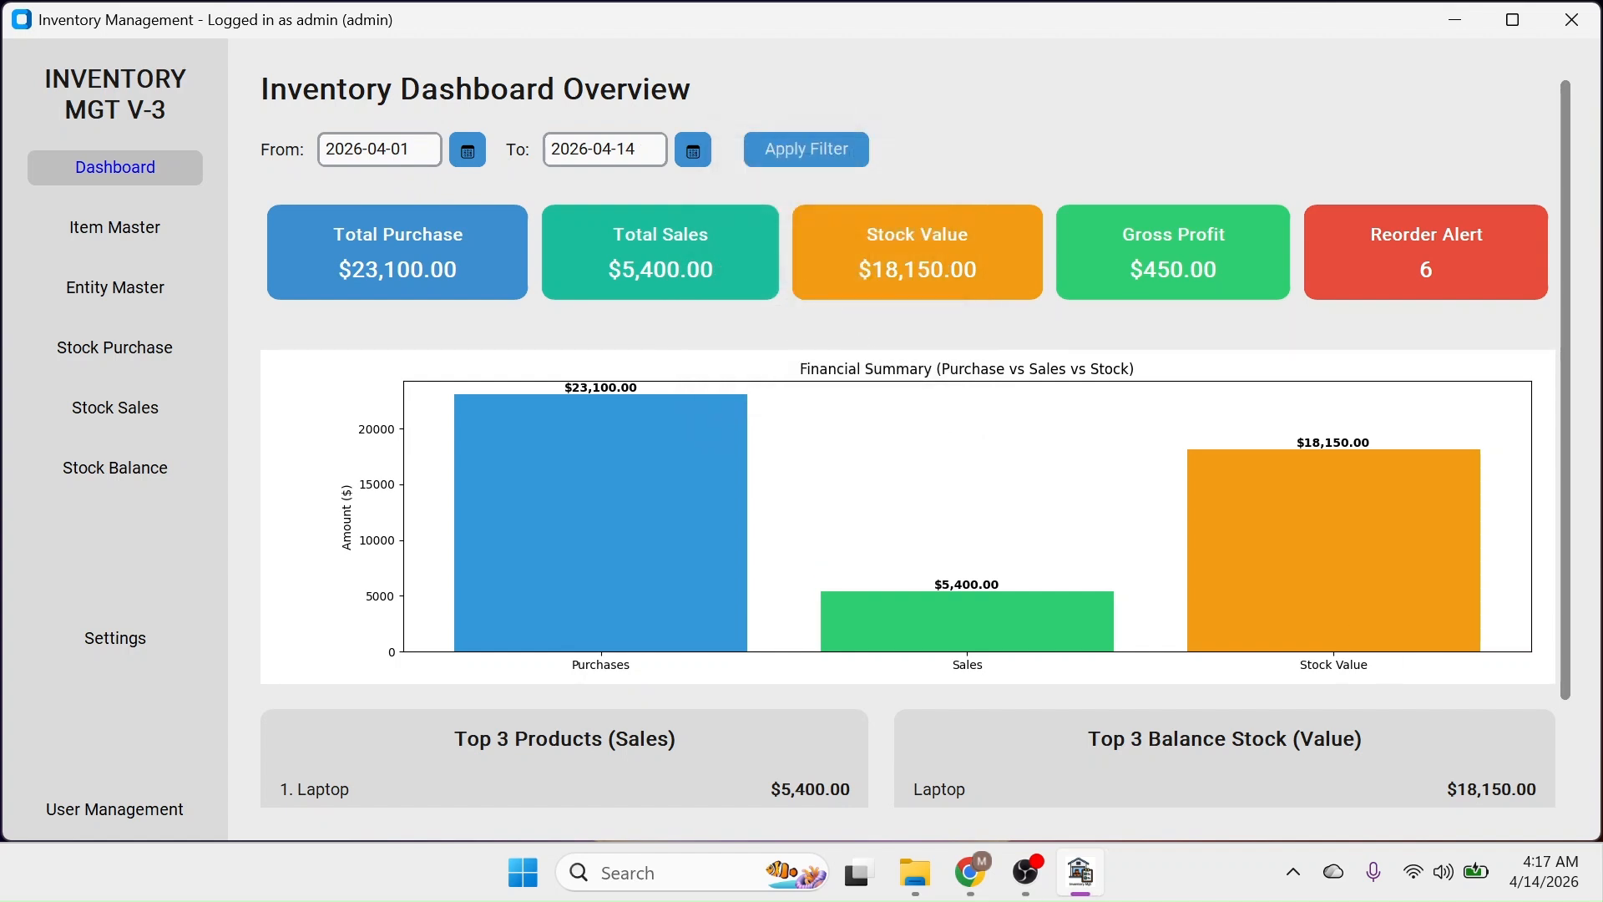
click(806, 154)
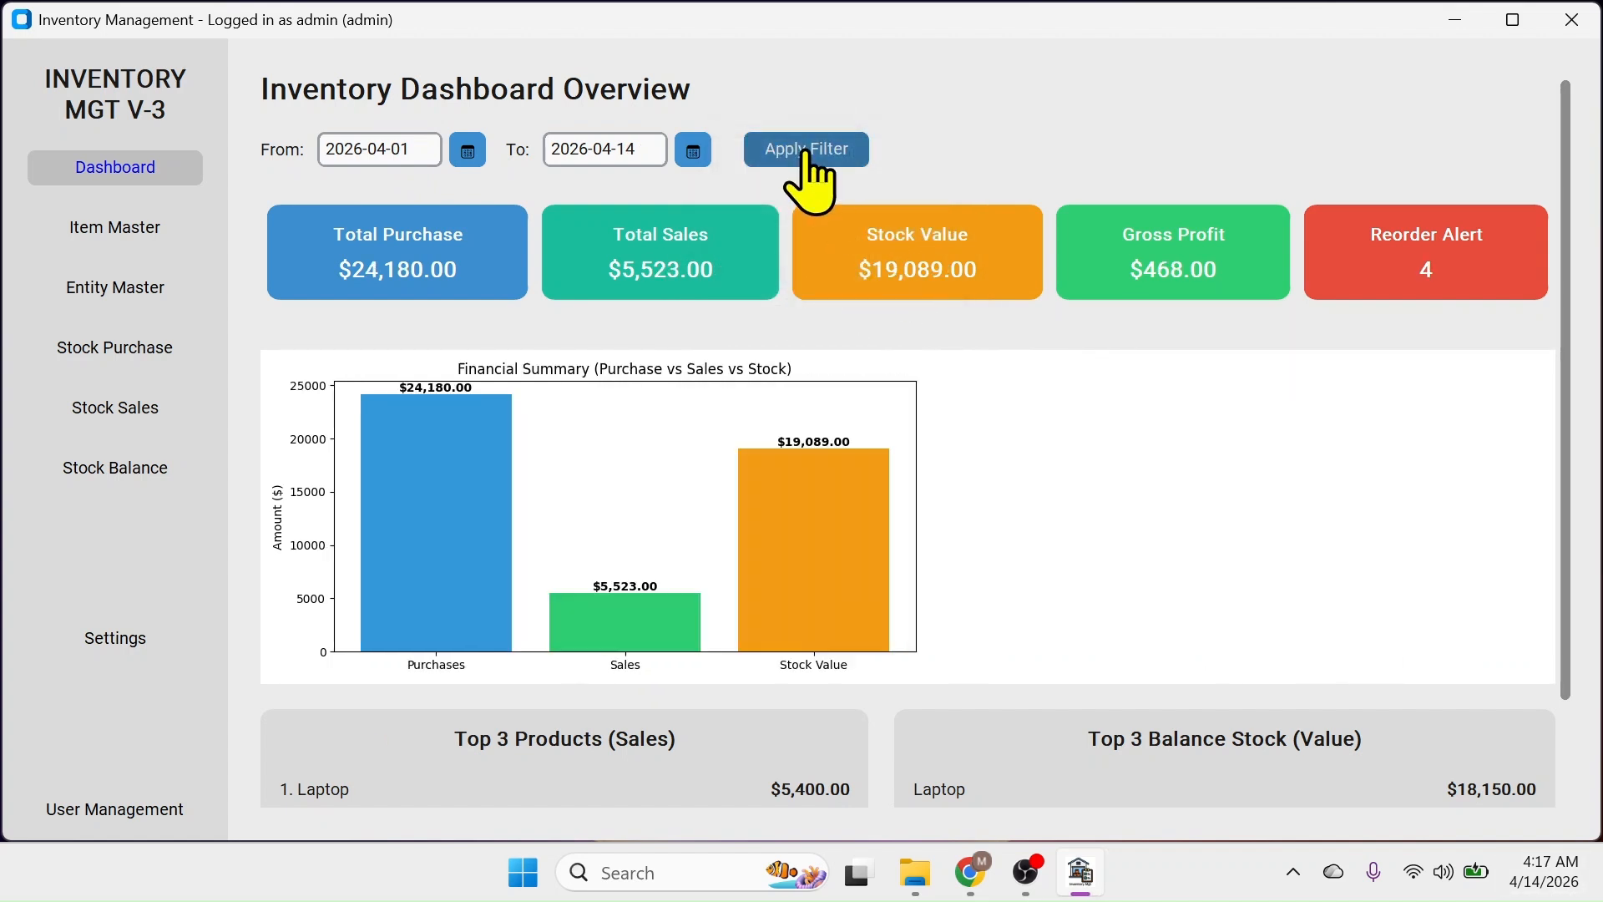
Review the updated Top 3 lists, then go to the Item Master page
scroll(1091, 555, down, 3)
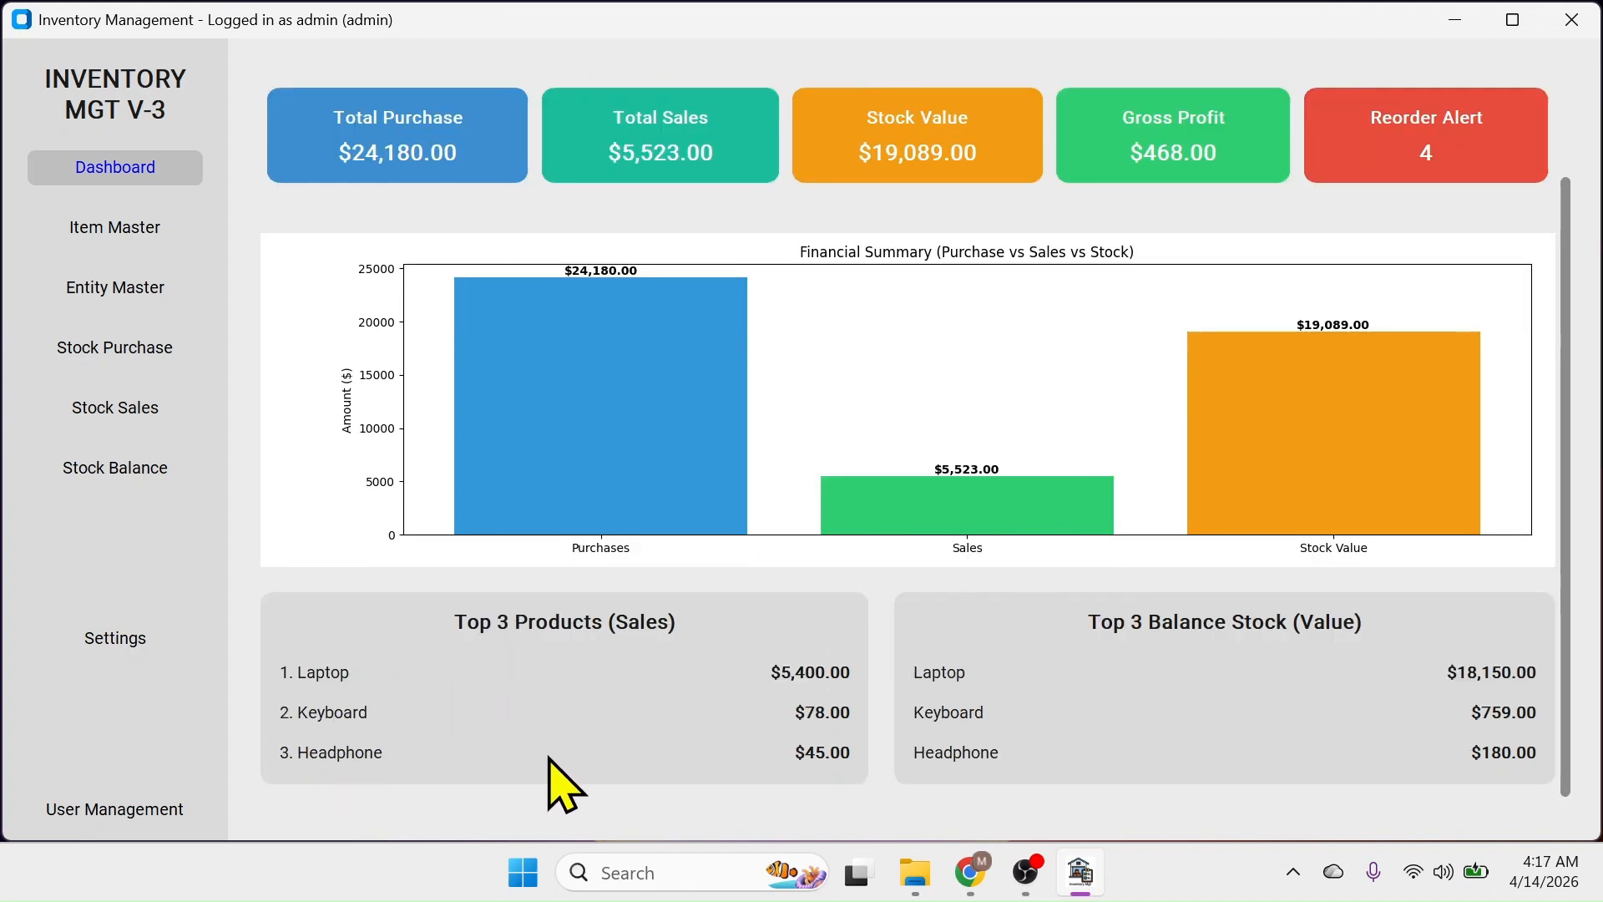
scroll(919, 752, up, 3)
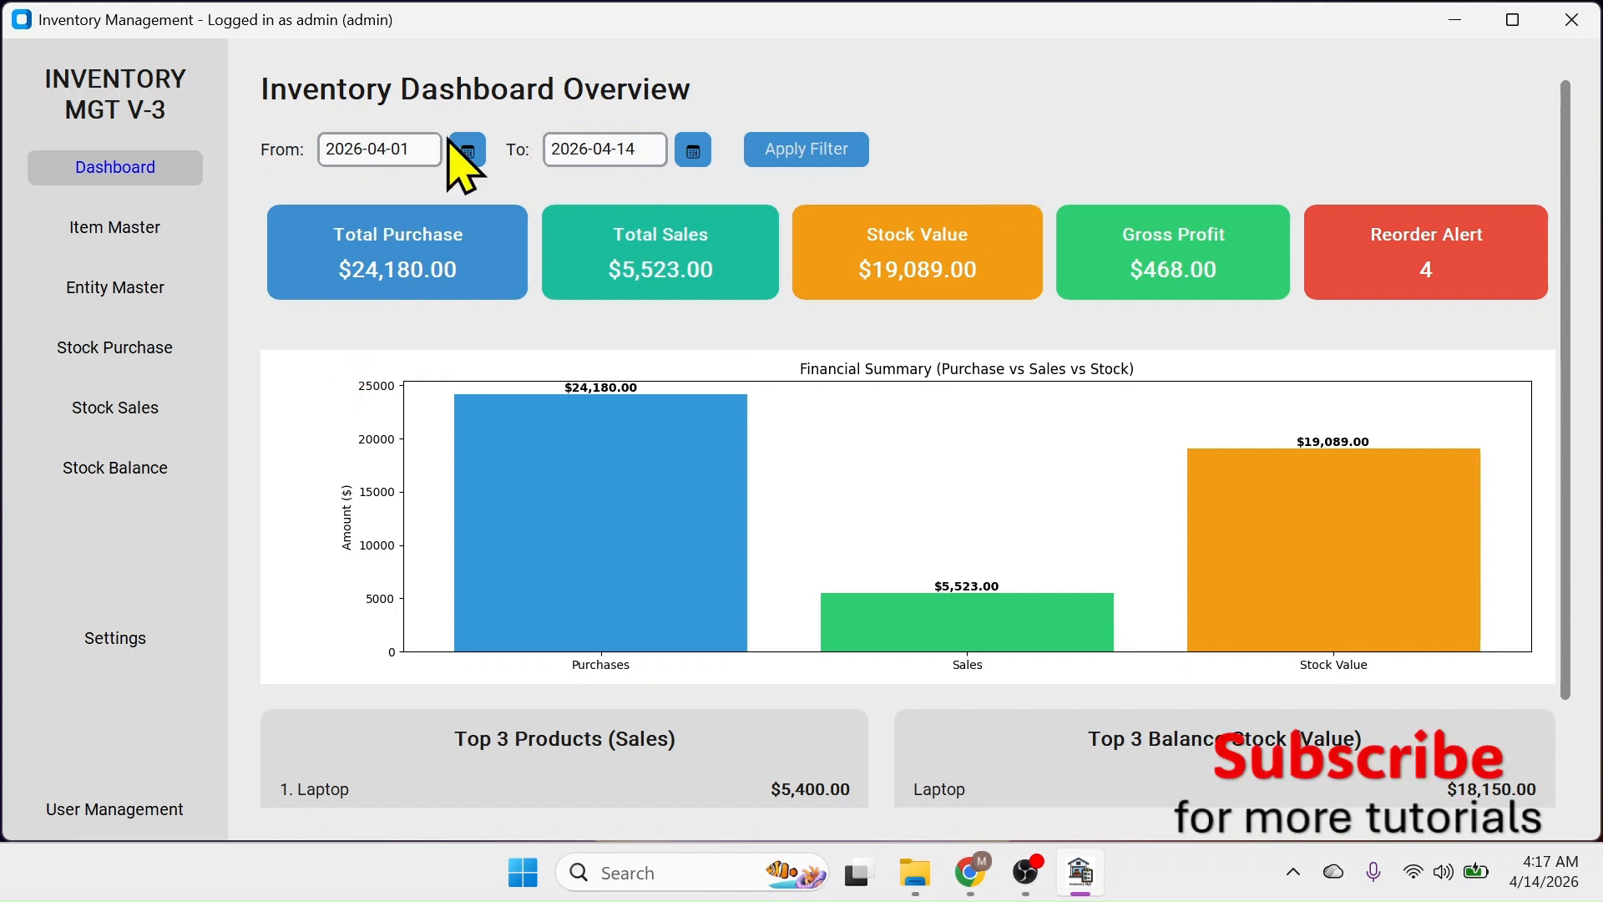
scroll(1199, 421, down, 3)
scroll(1200, 422, down, 2)
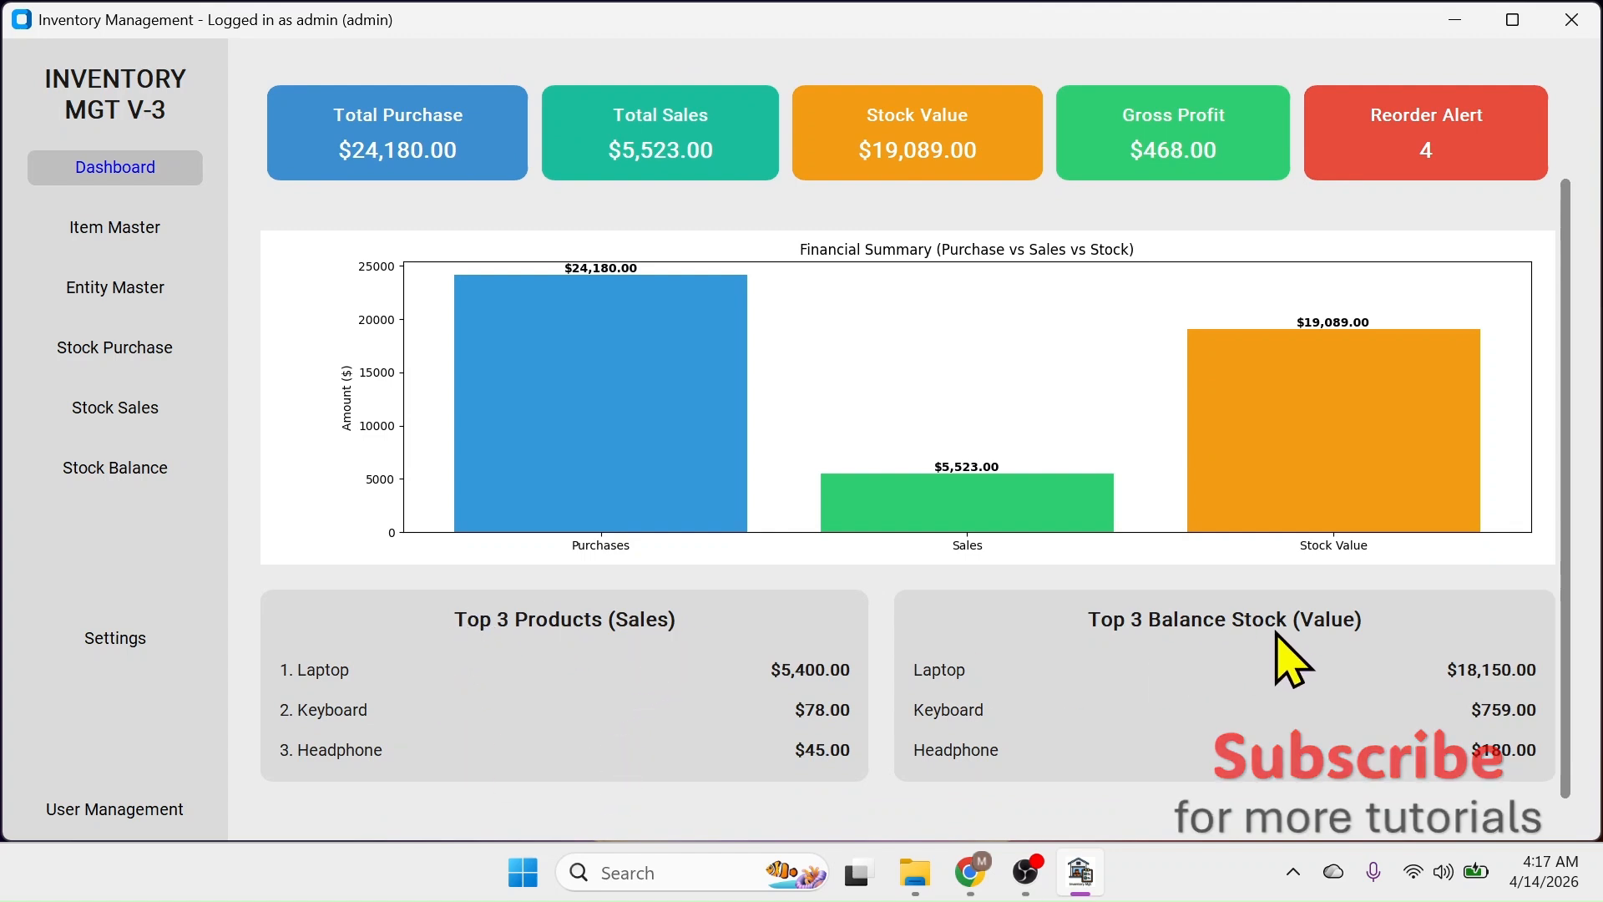
scroll(1120, 334, up, 3)
scroll(1127, 359, up, 1)
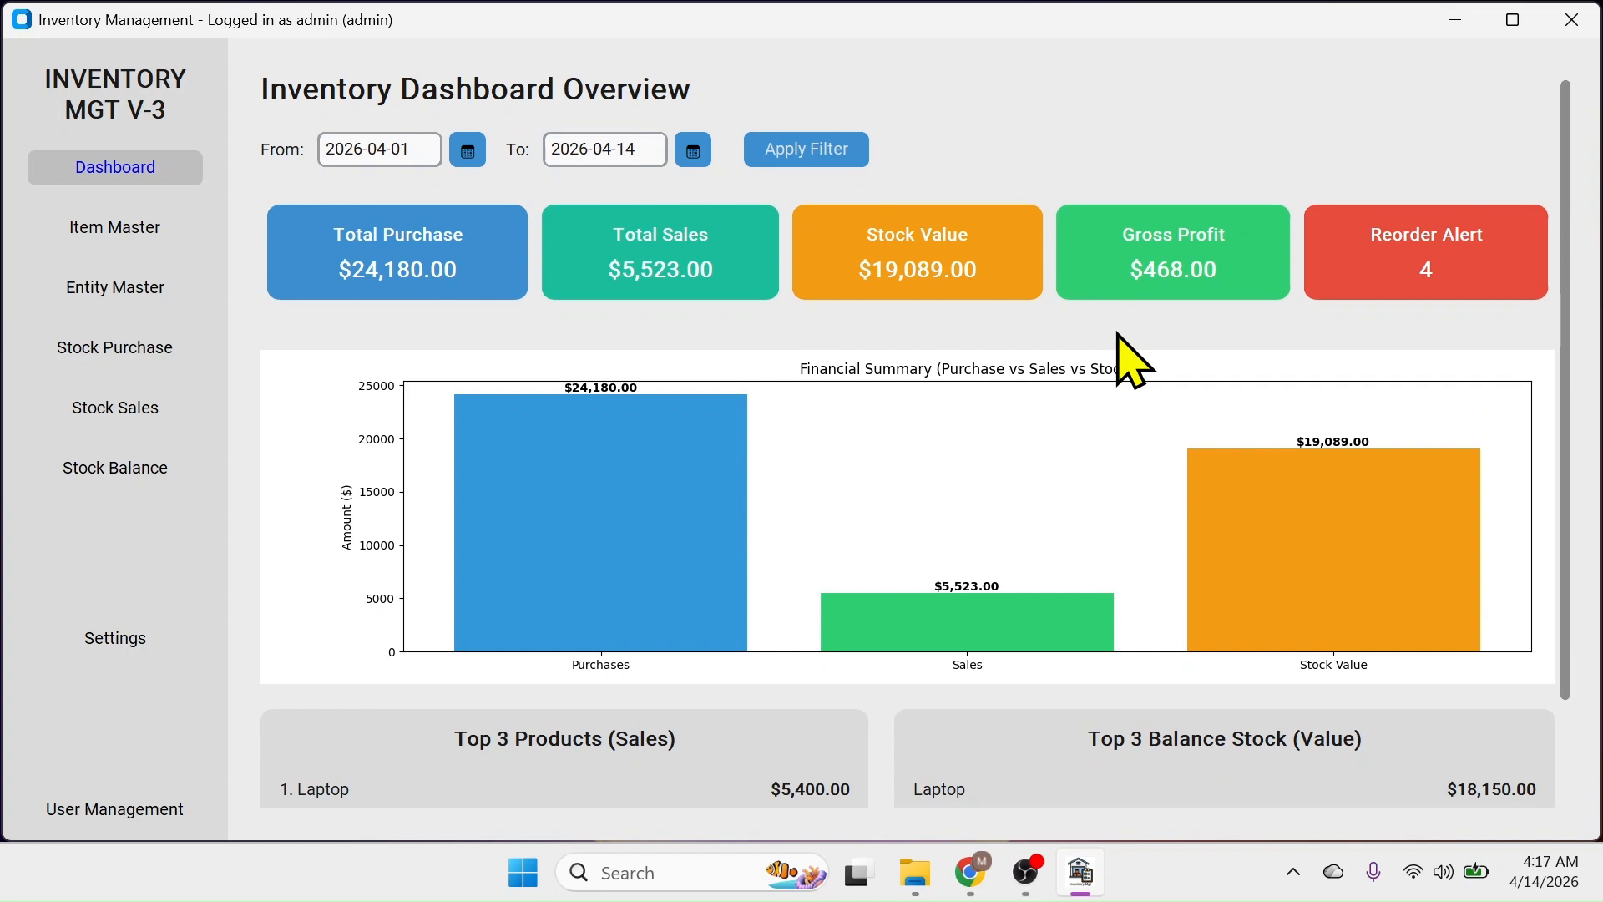
click(129, 234)
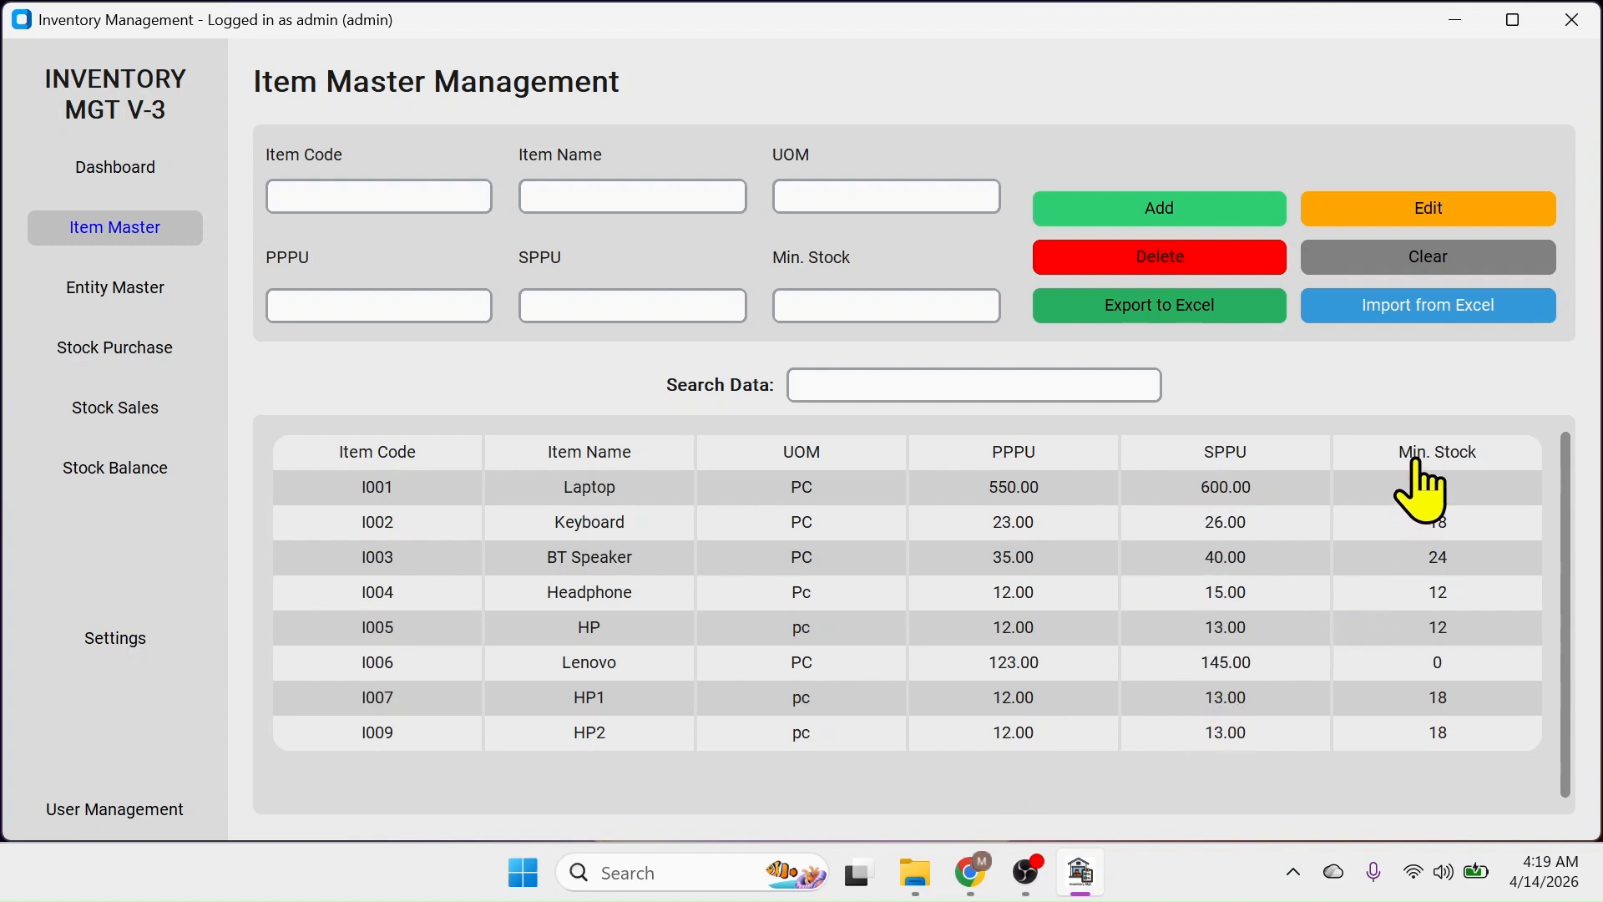
Minimize Inventory Management to show the desktop with the item data workbook
click(1458, 34)
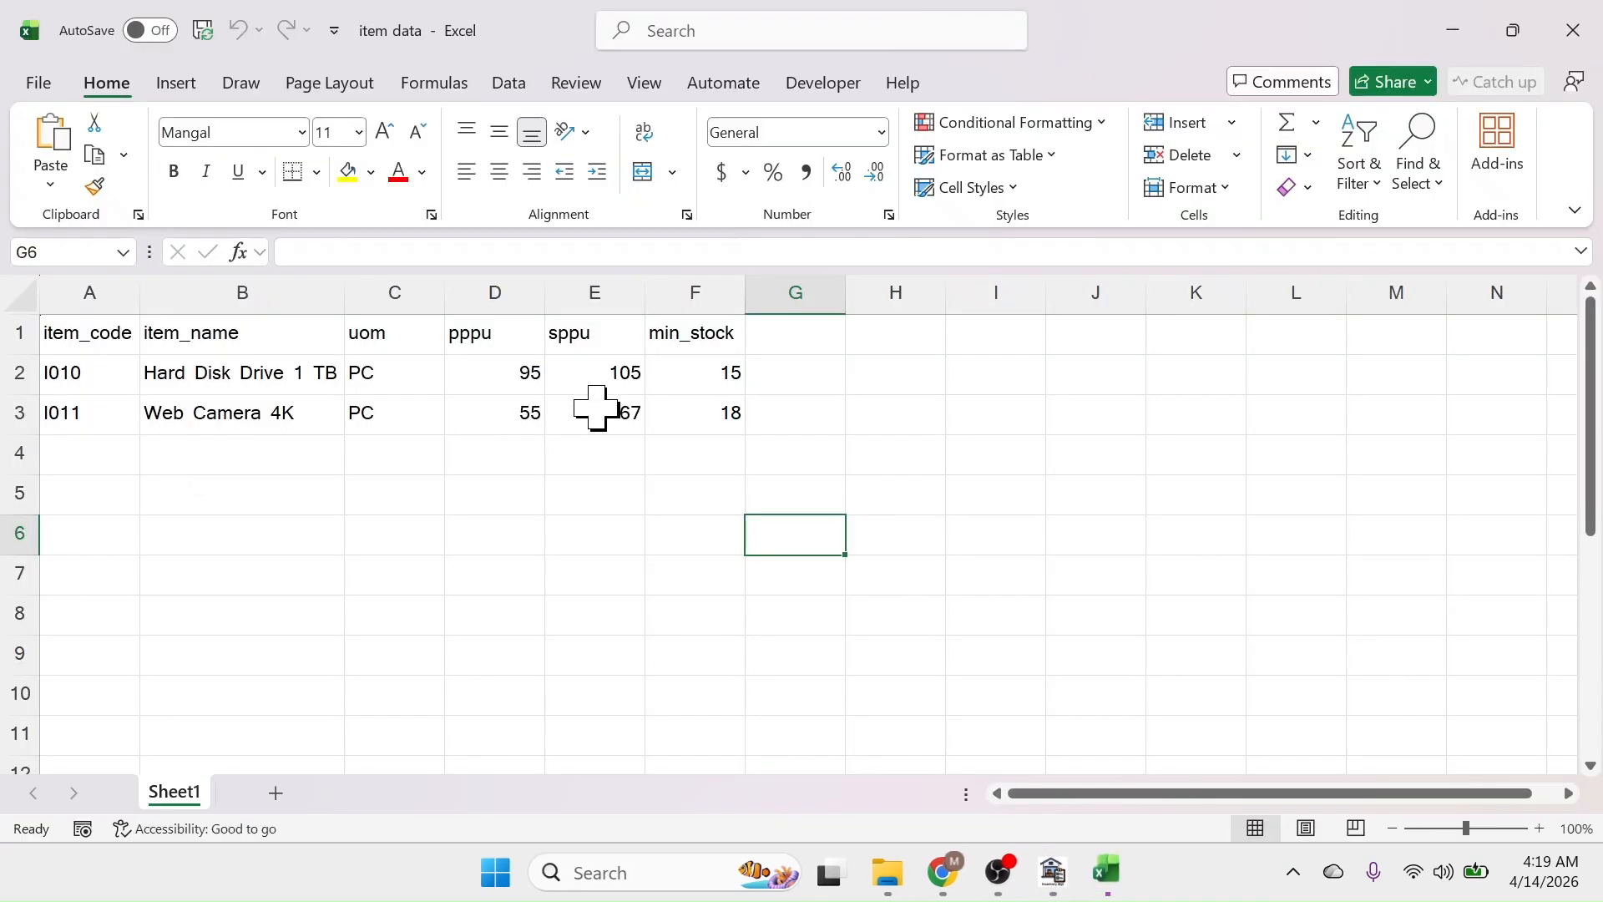
Inspect the item_code, item_name and uom columns for I010 and I011 in item data, then close Excel
click(242, 293)
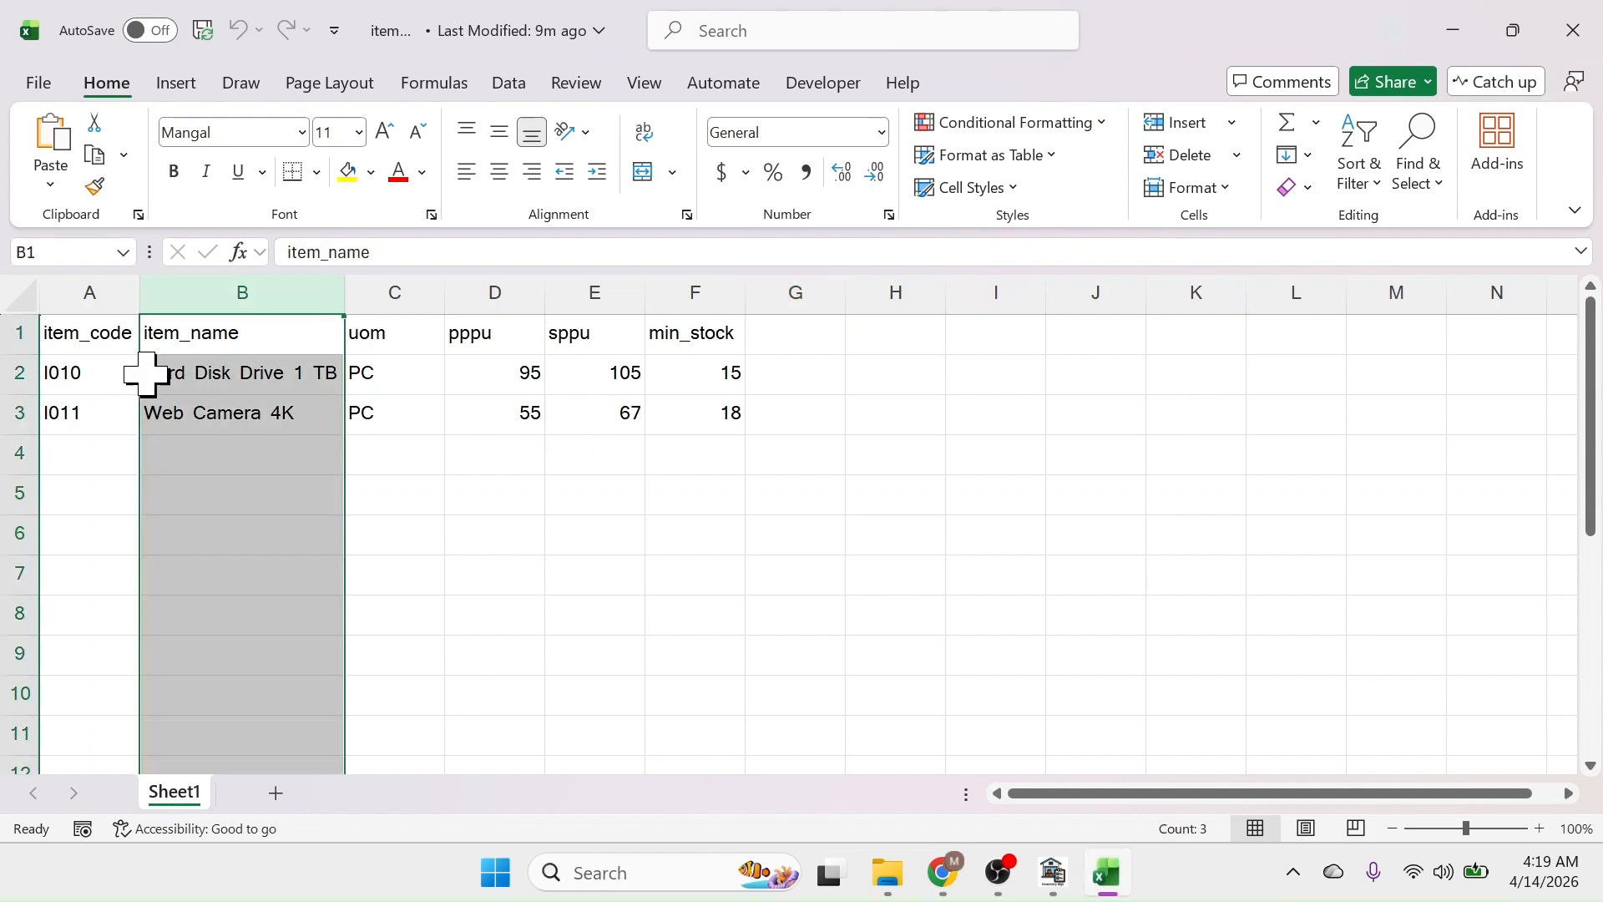
click(100, 292)
click(231, 288)
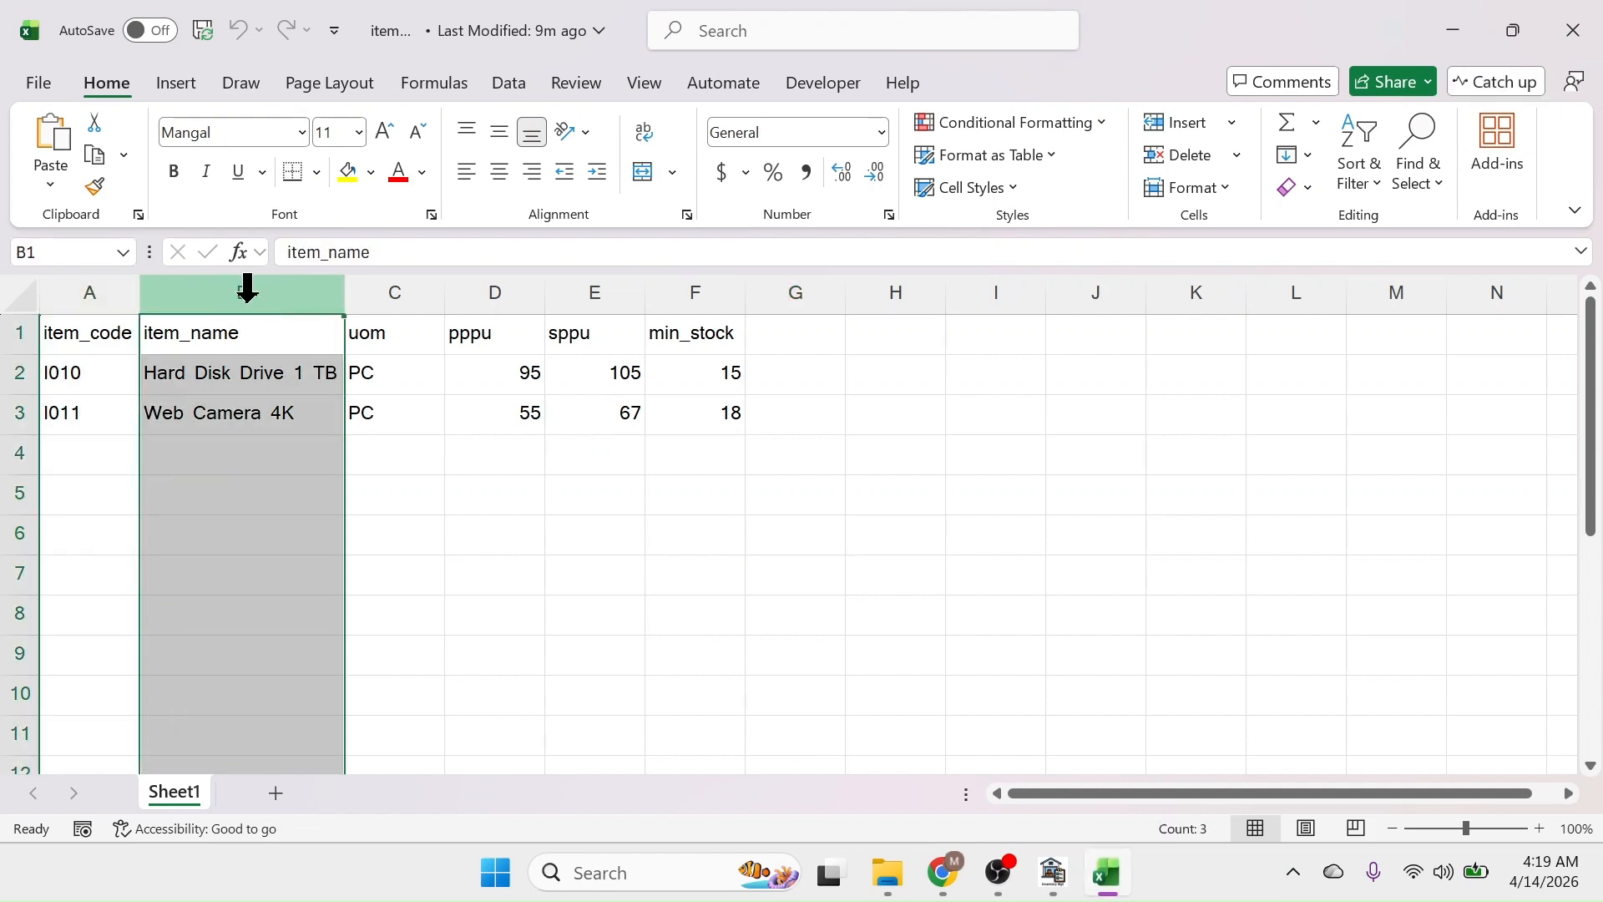
click(393, 288)
click(1053, 872)
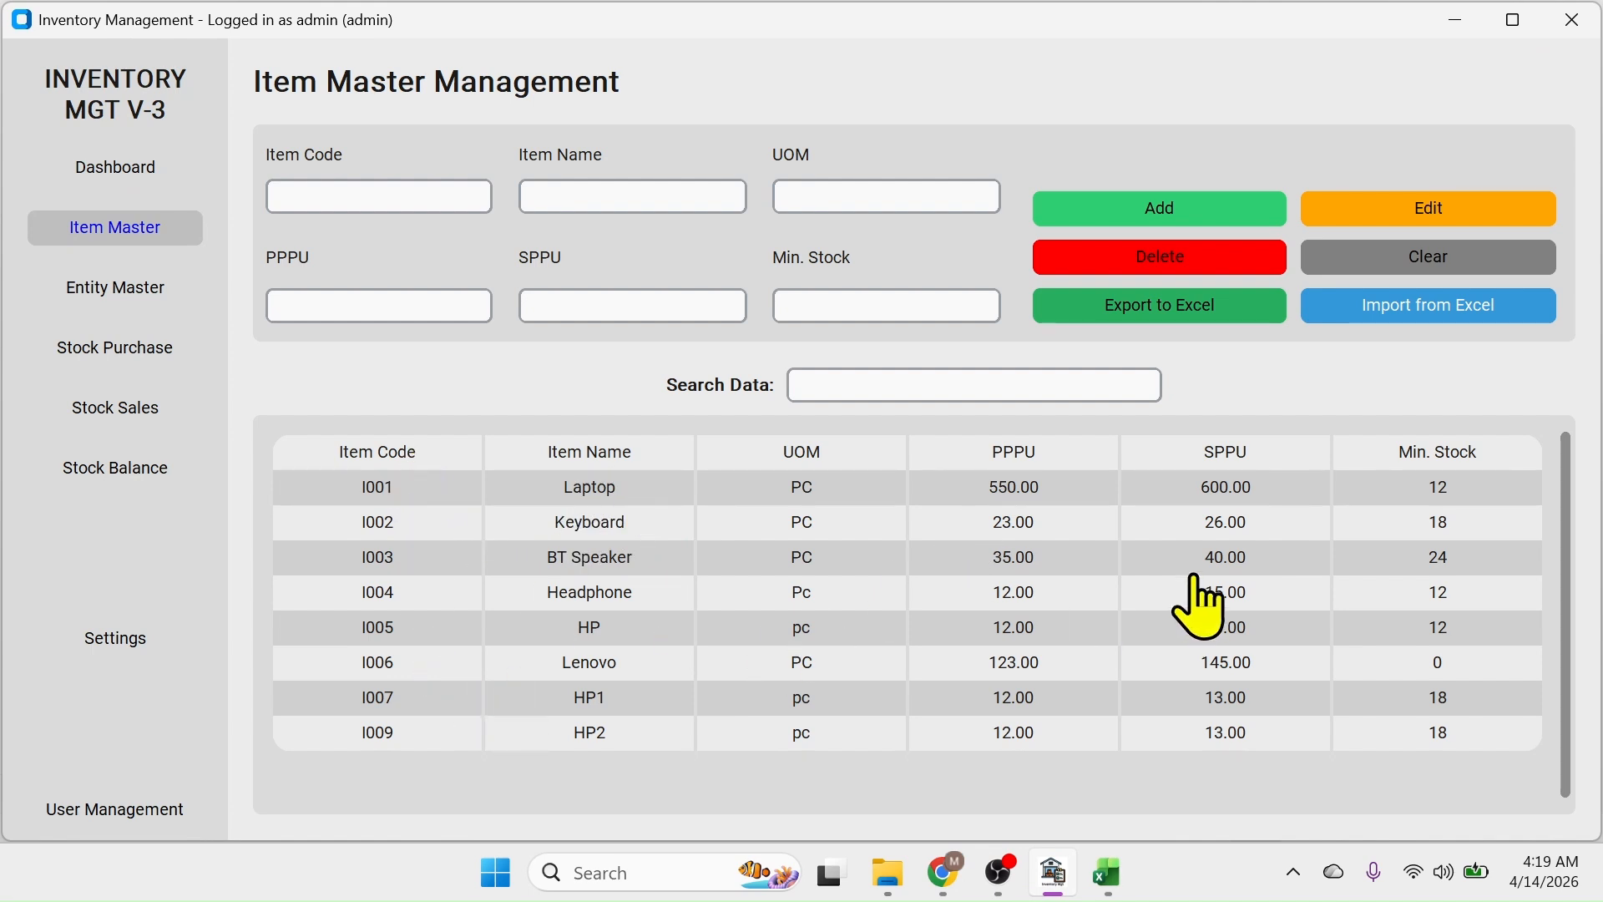
click(1102, 870)
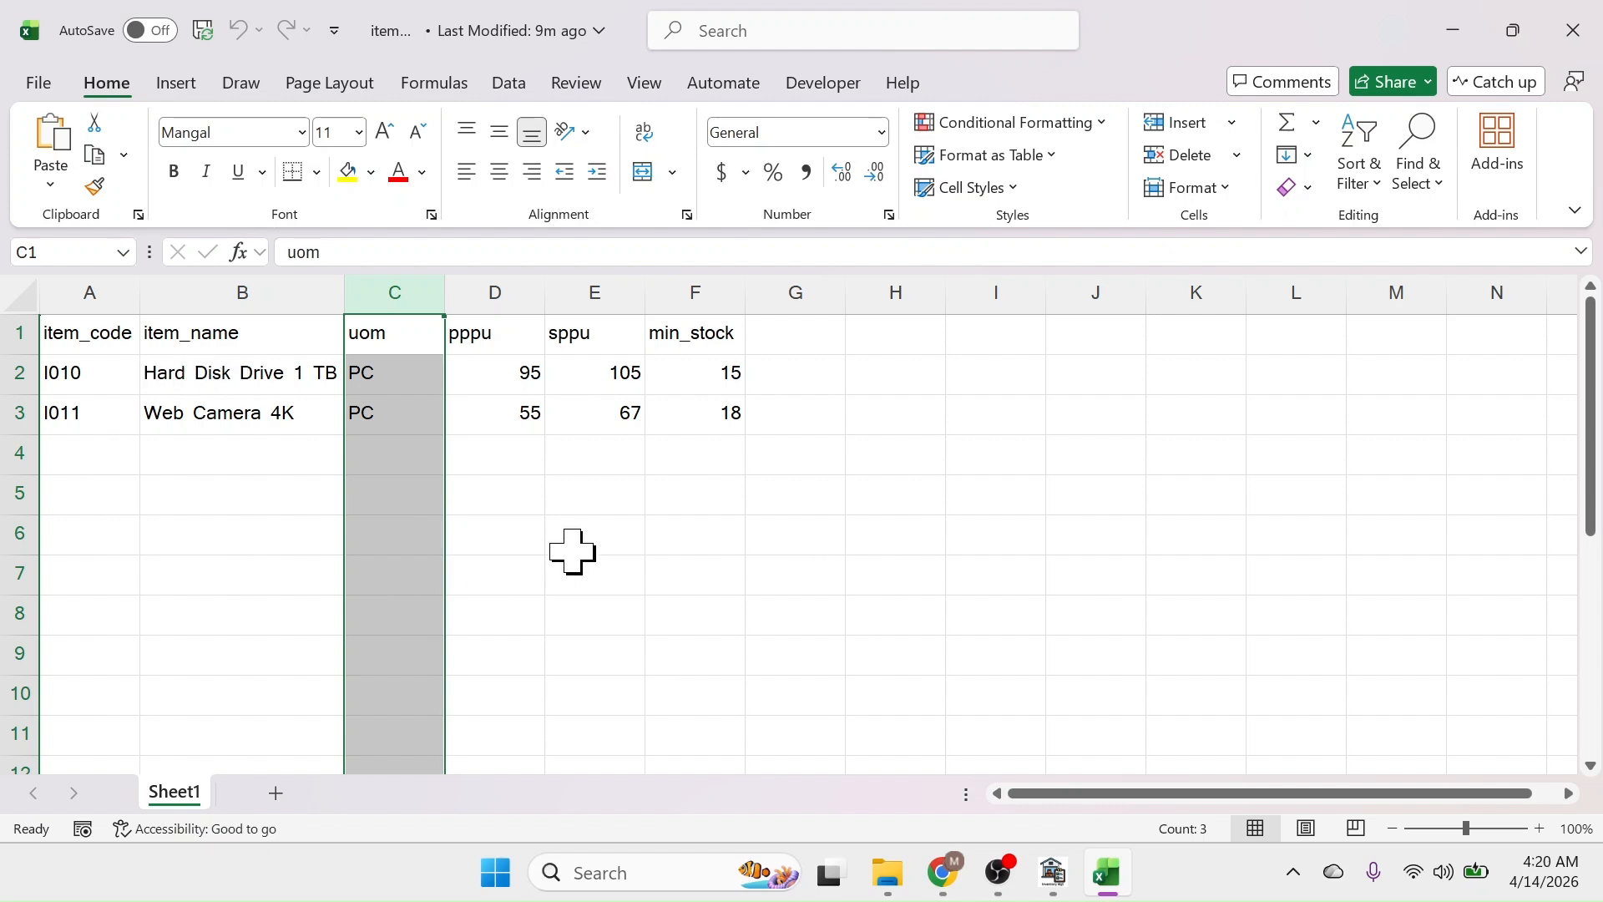
click(1573, 30)
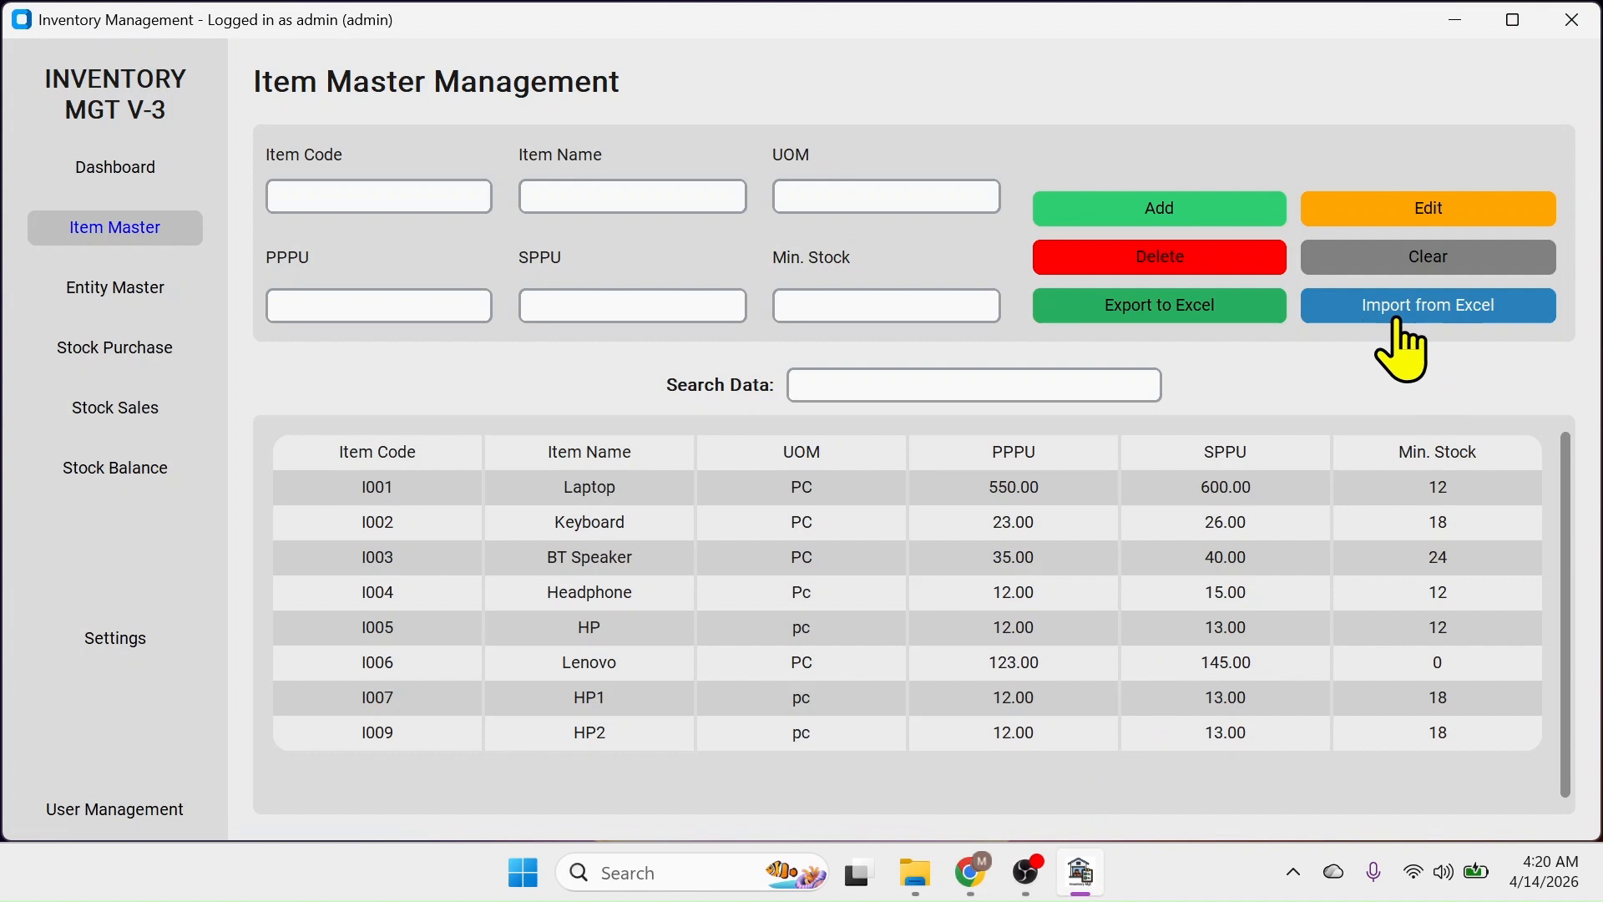
Import item data from the Desktop, adding I010 Hard Disk Drive 1 TB and I011 Web Camera 4K
click(1416, 308)
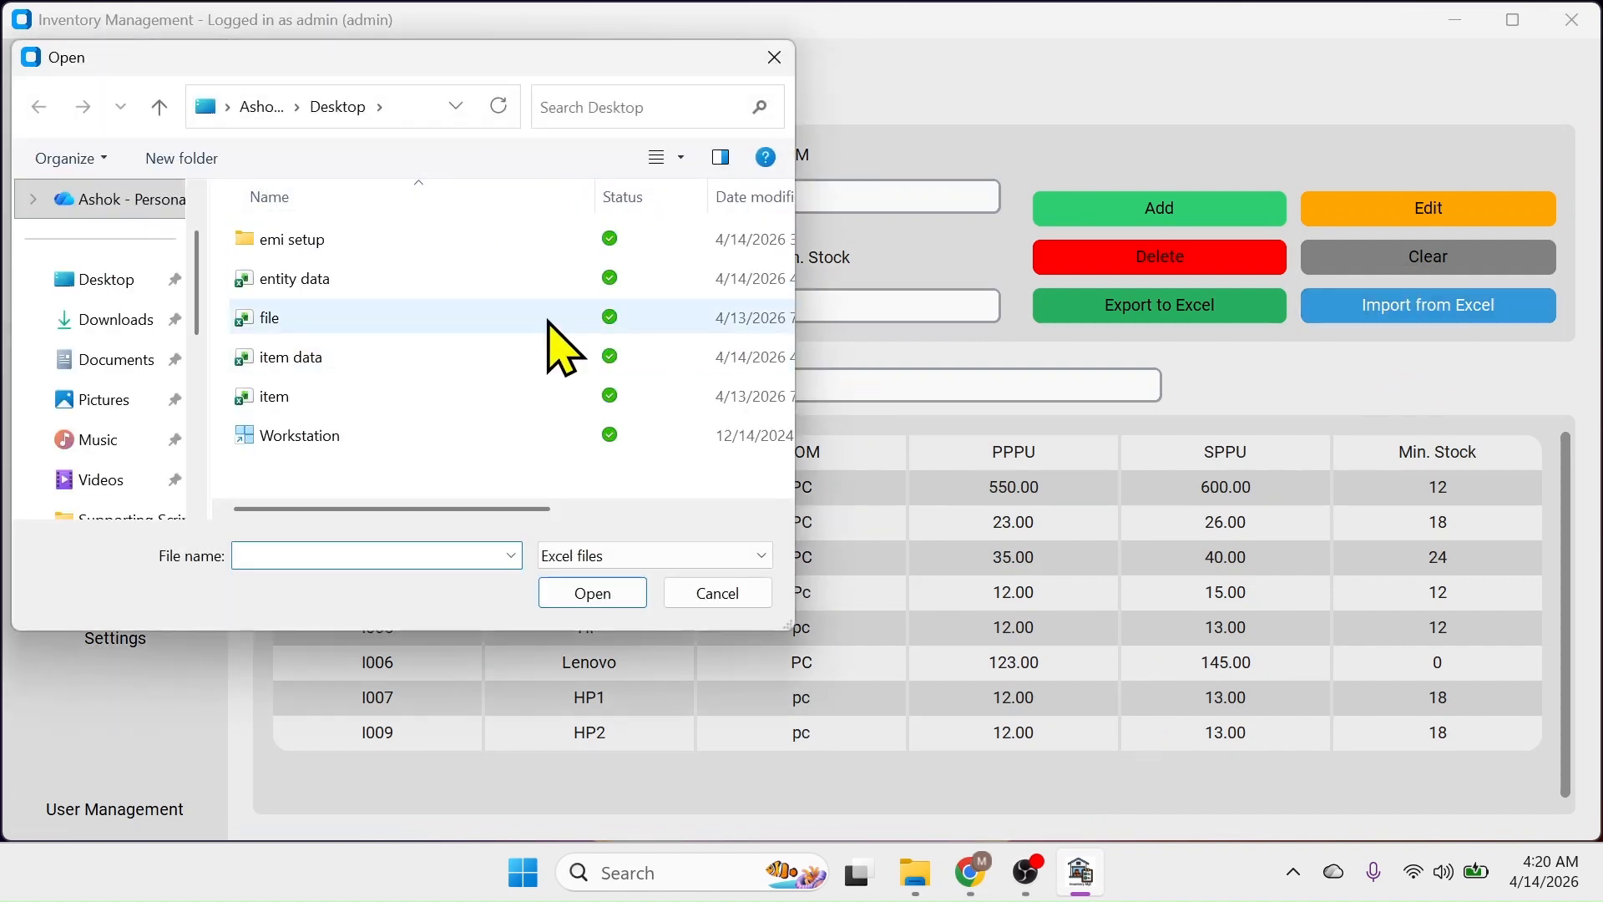
click(109, 282)
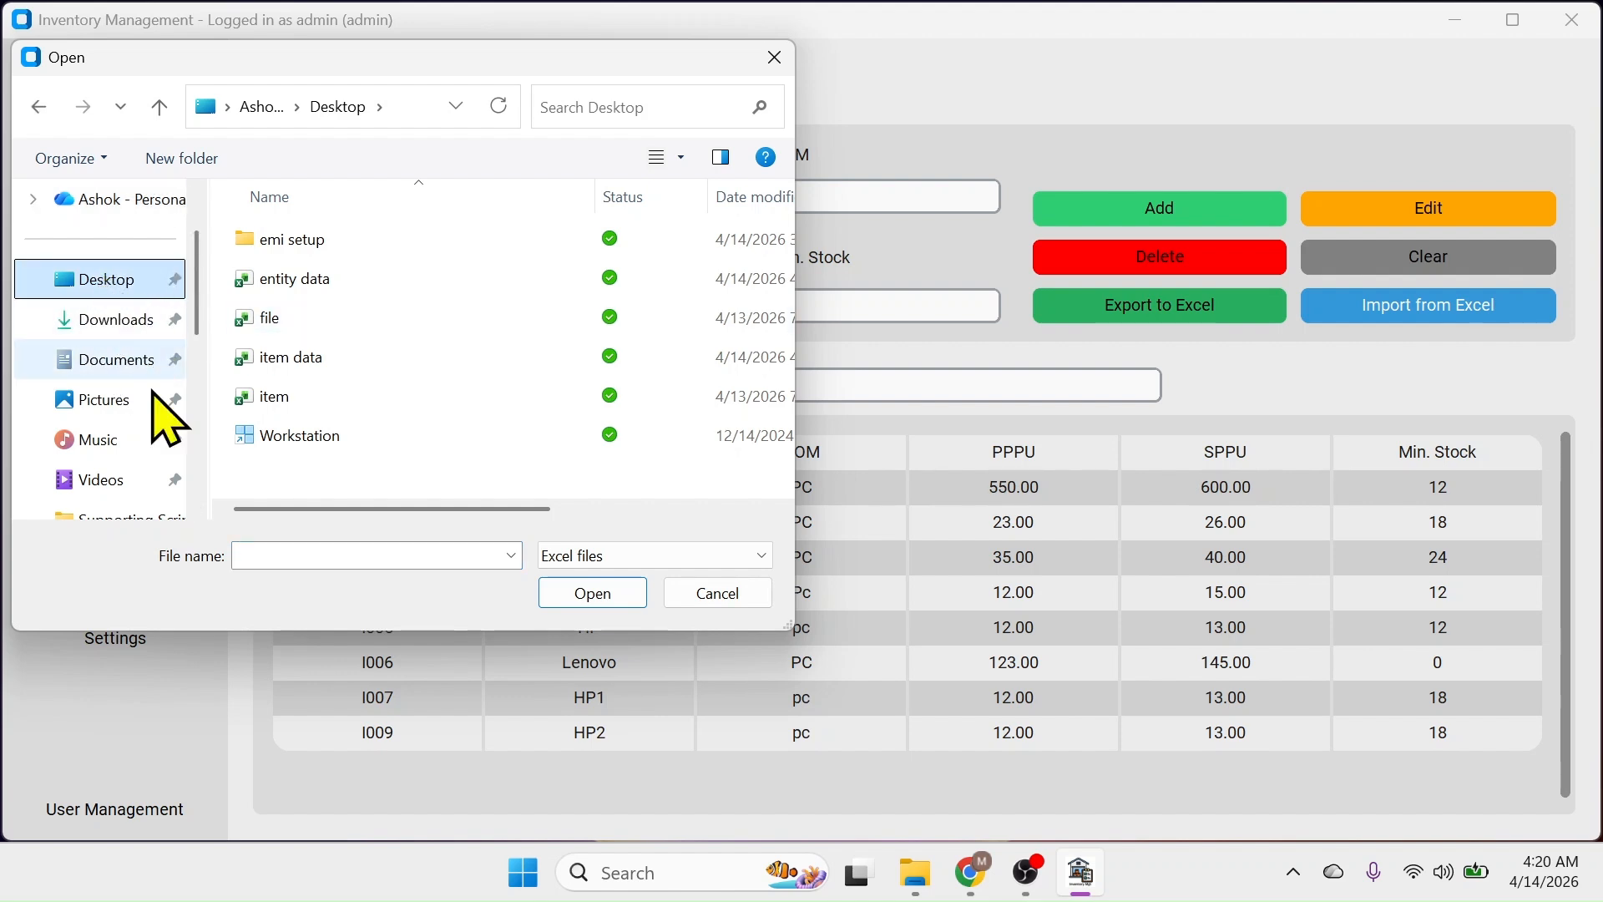
click(272, 359)
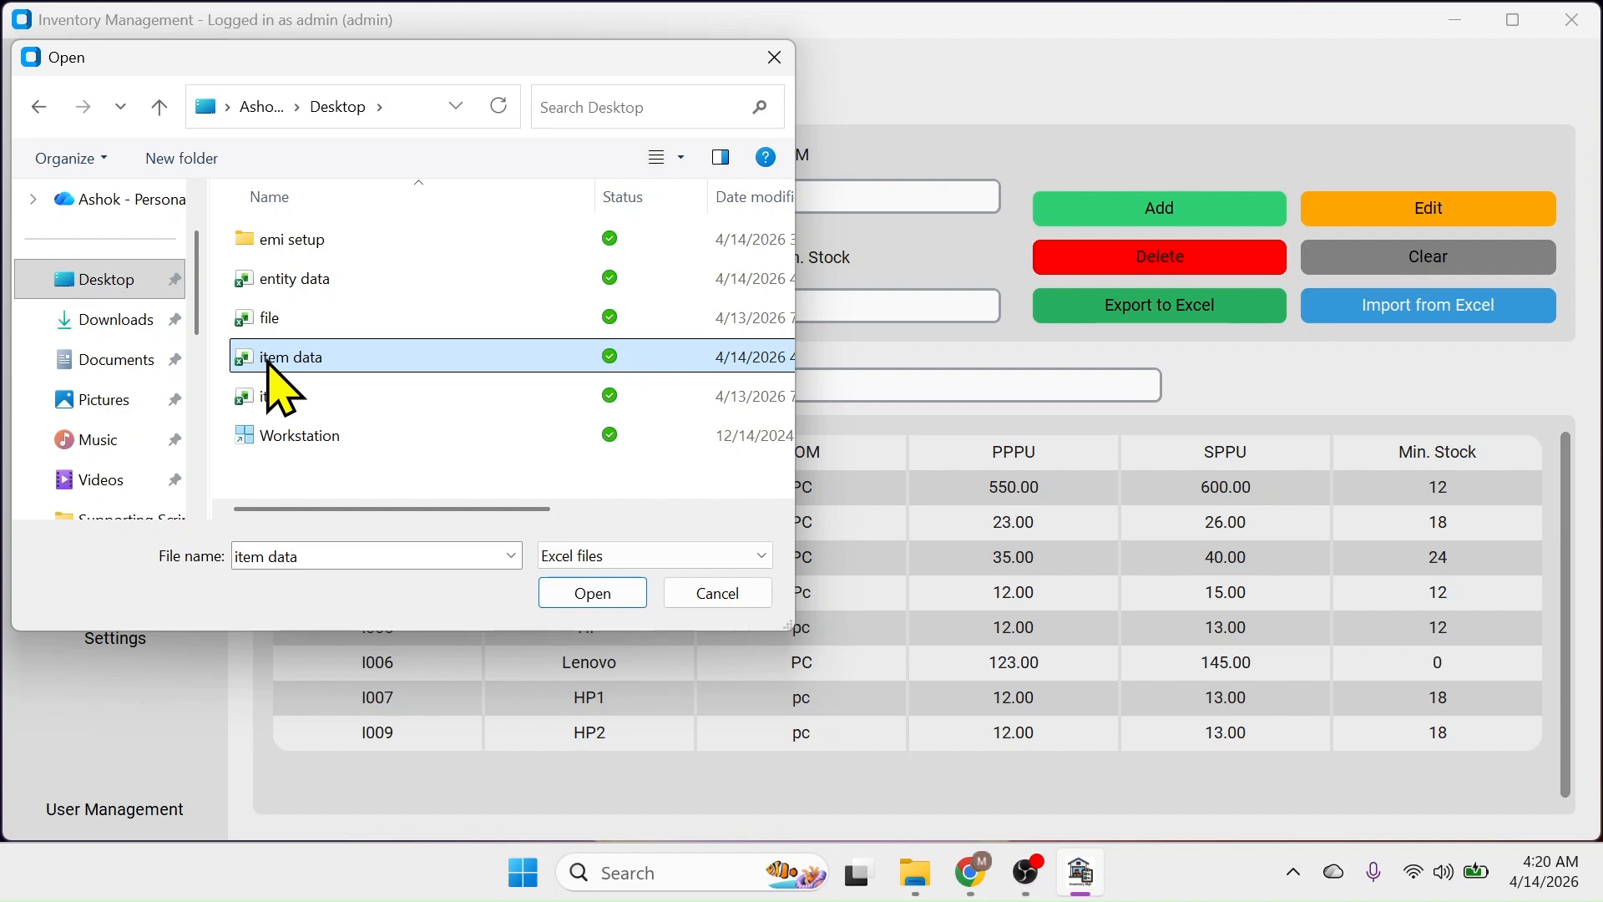
click(612, 591)
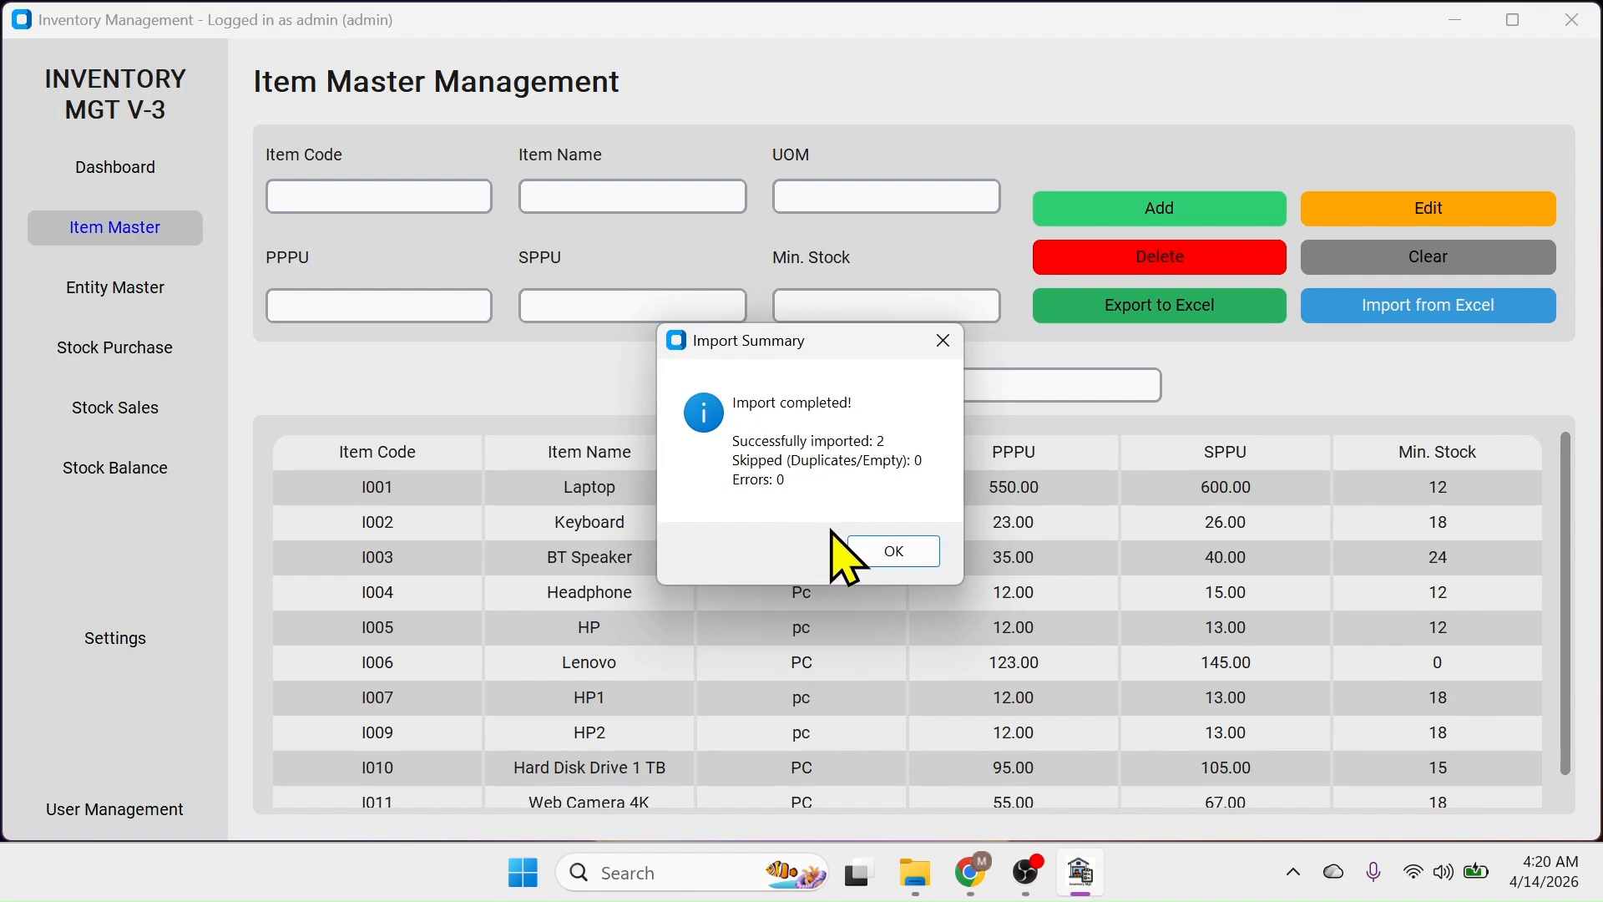
click(908, 553)
scroll(913, 644, down, 1)
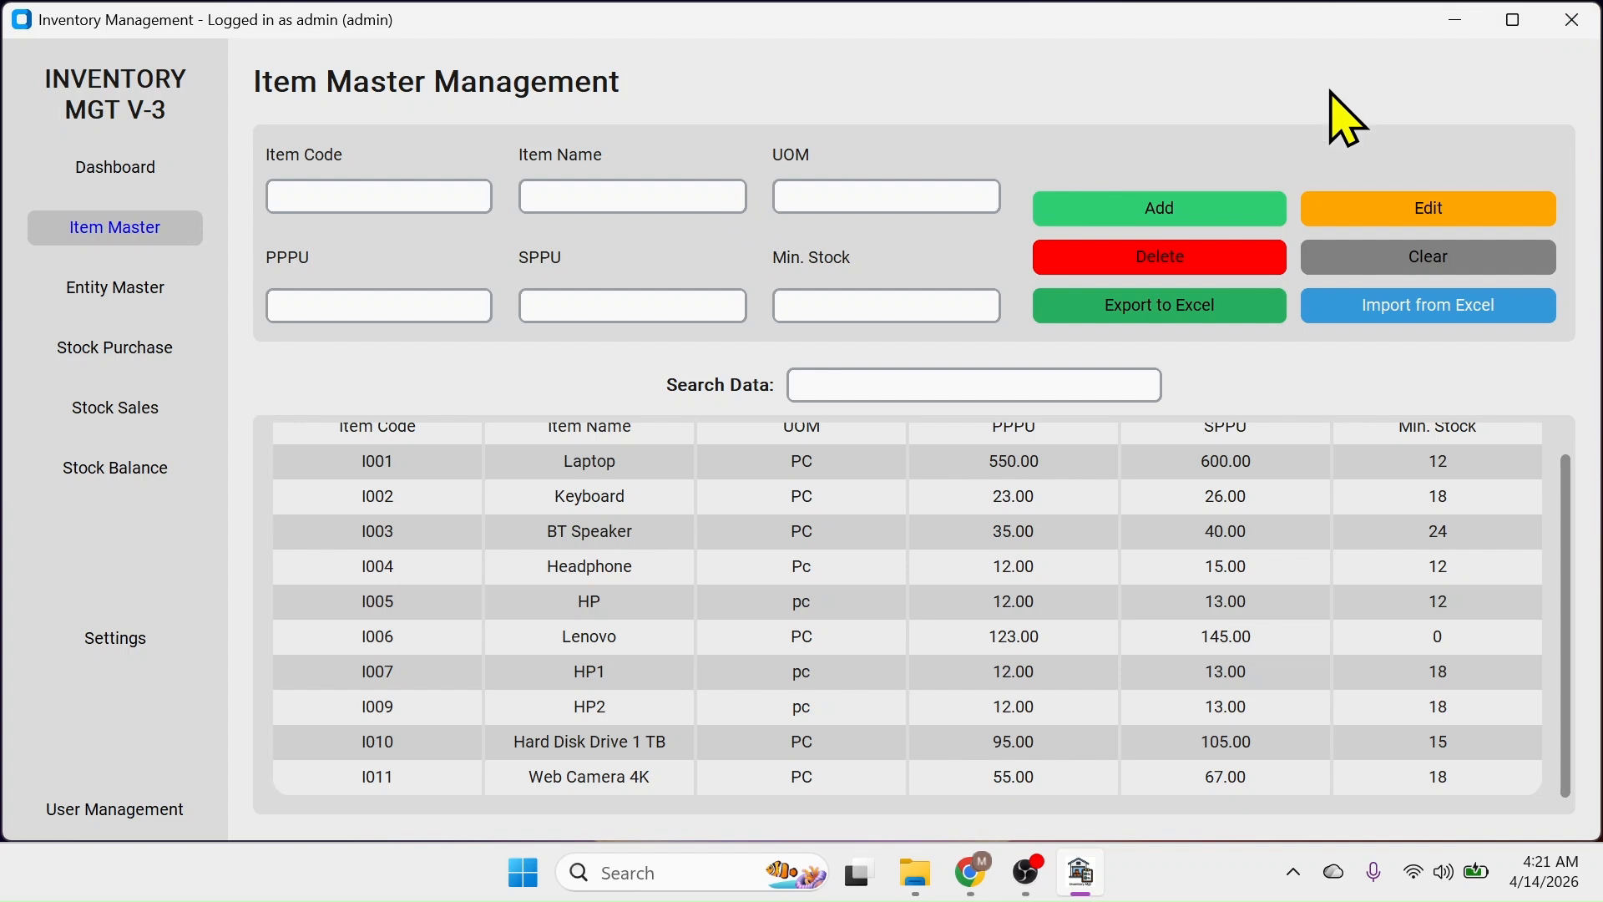
Close the Inventory Management window from the Item Master screen
click(1573, 20)
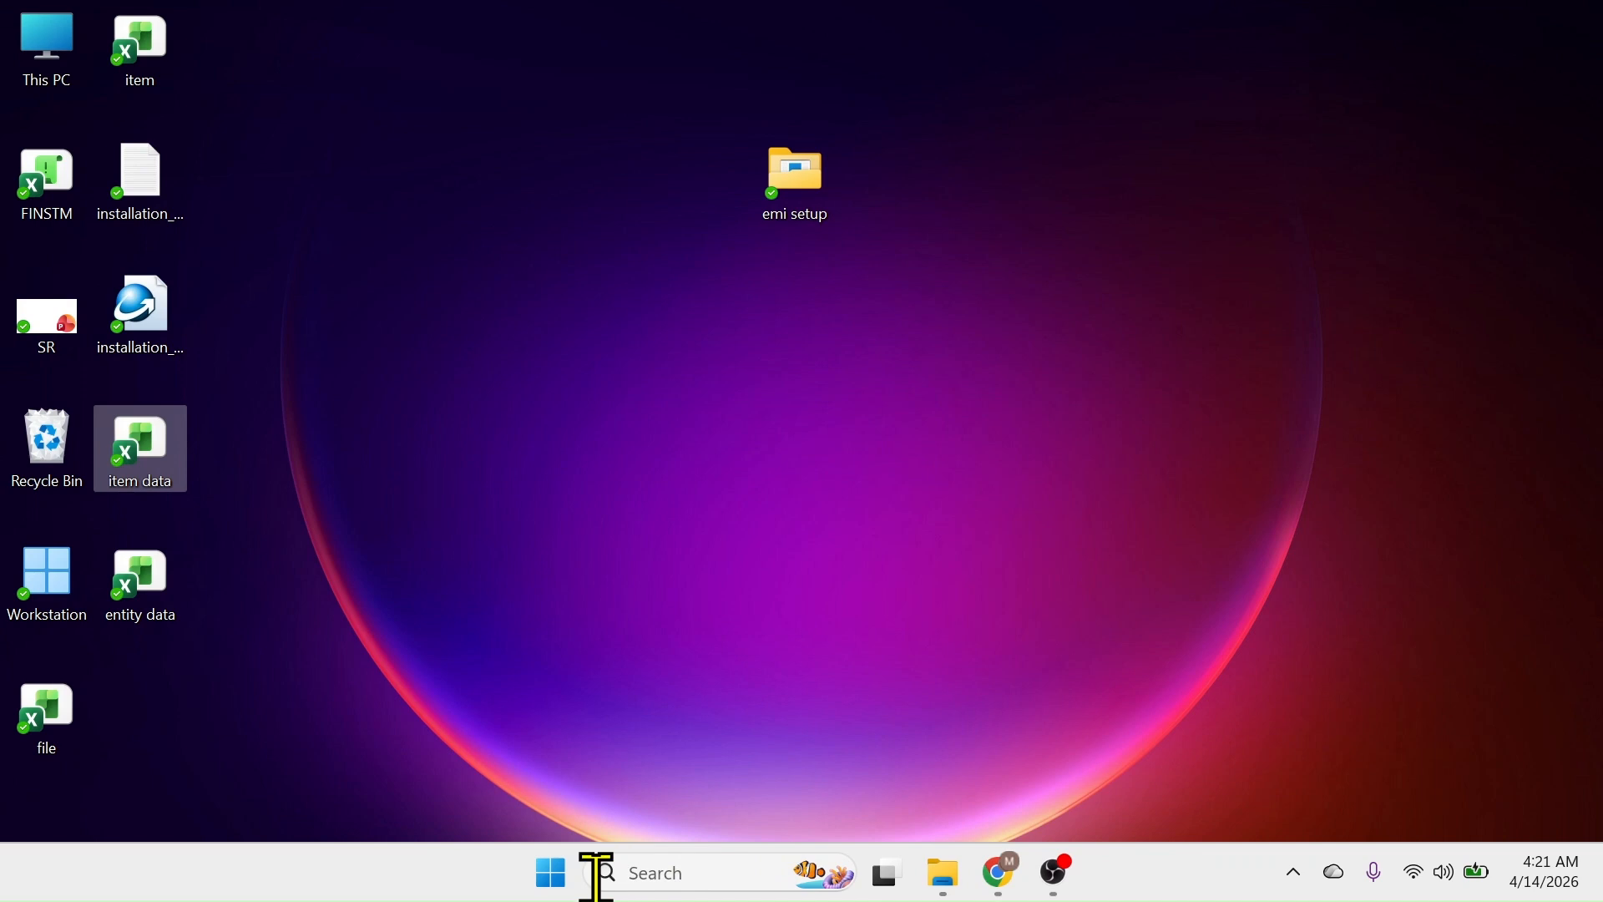
Relaunch Inventory Management from the Start menu and log in with a standard user's username and password
click(571, 880)
click(625, 700)
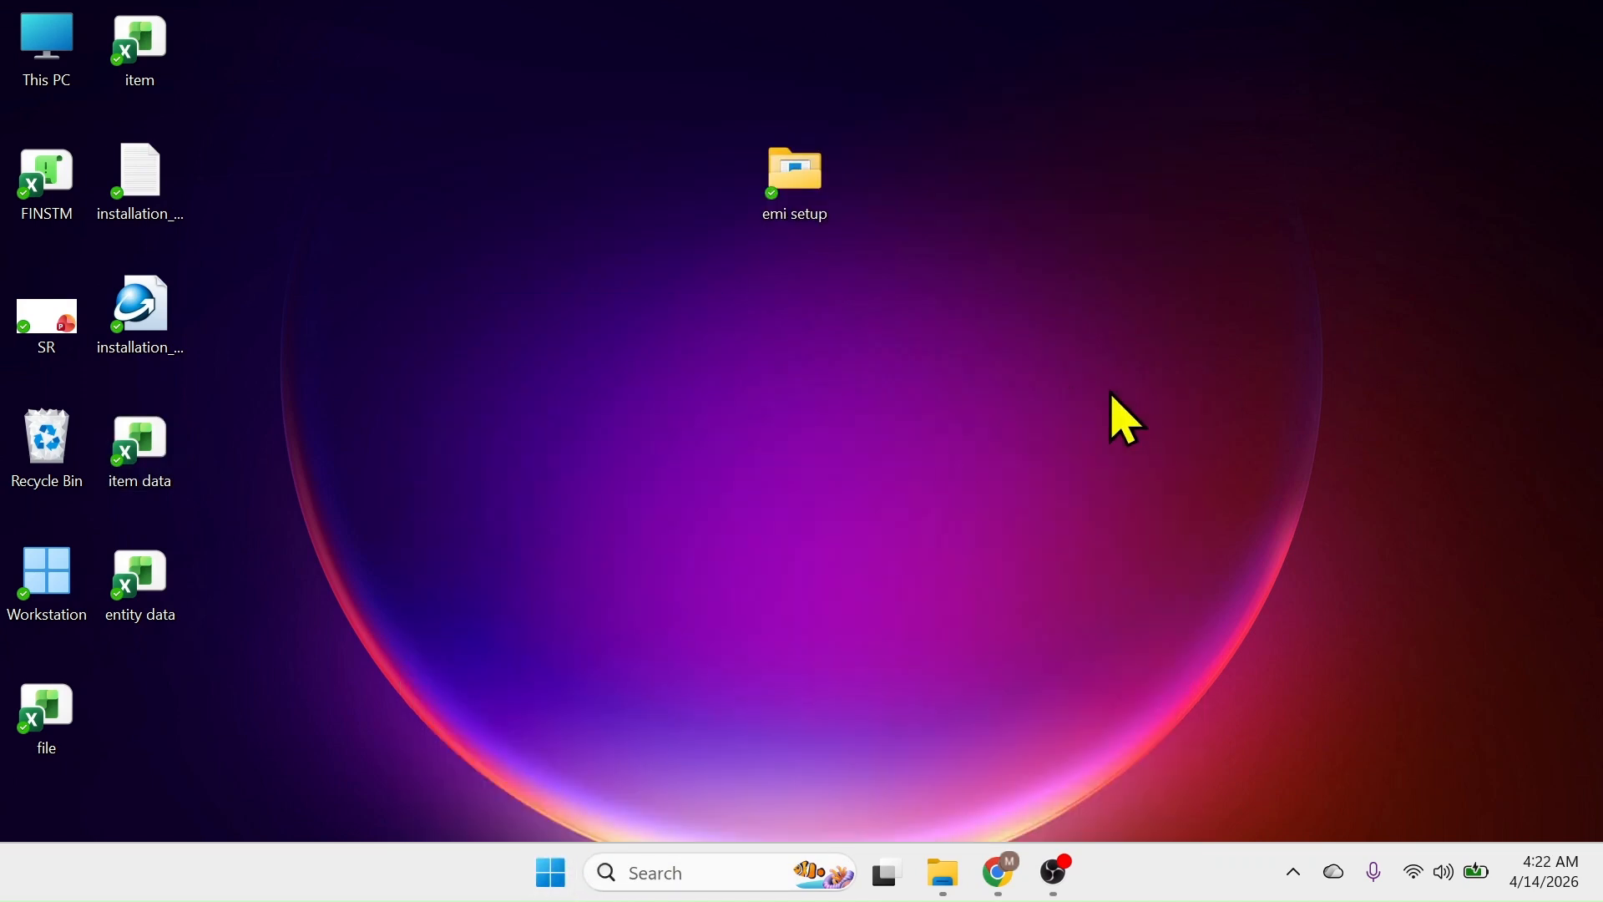
click(526, 315)
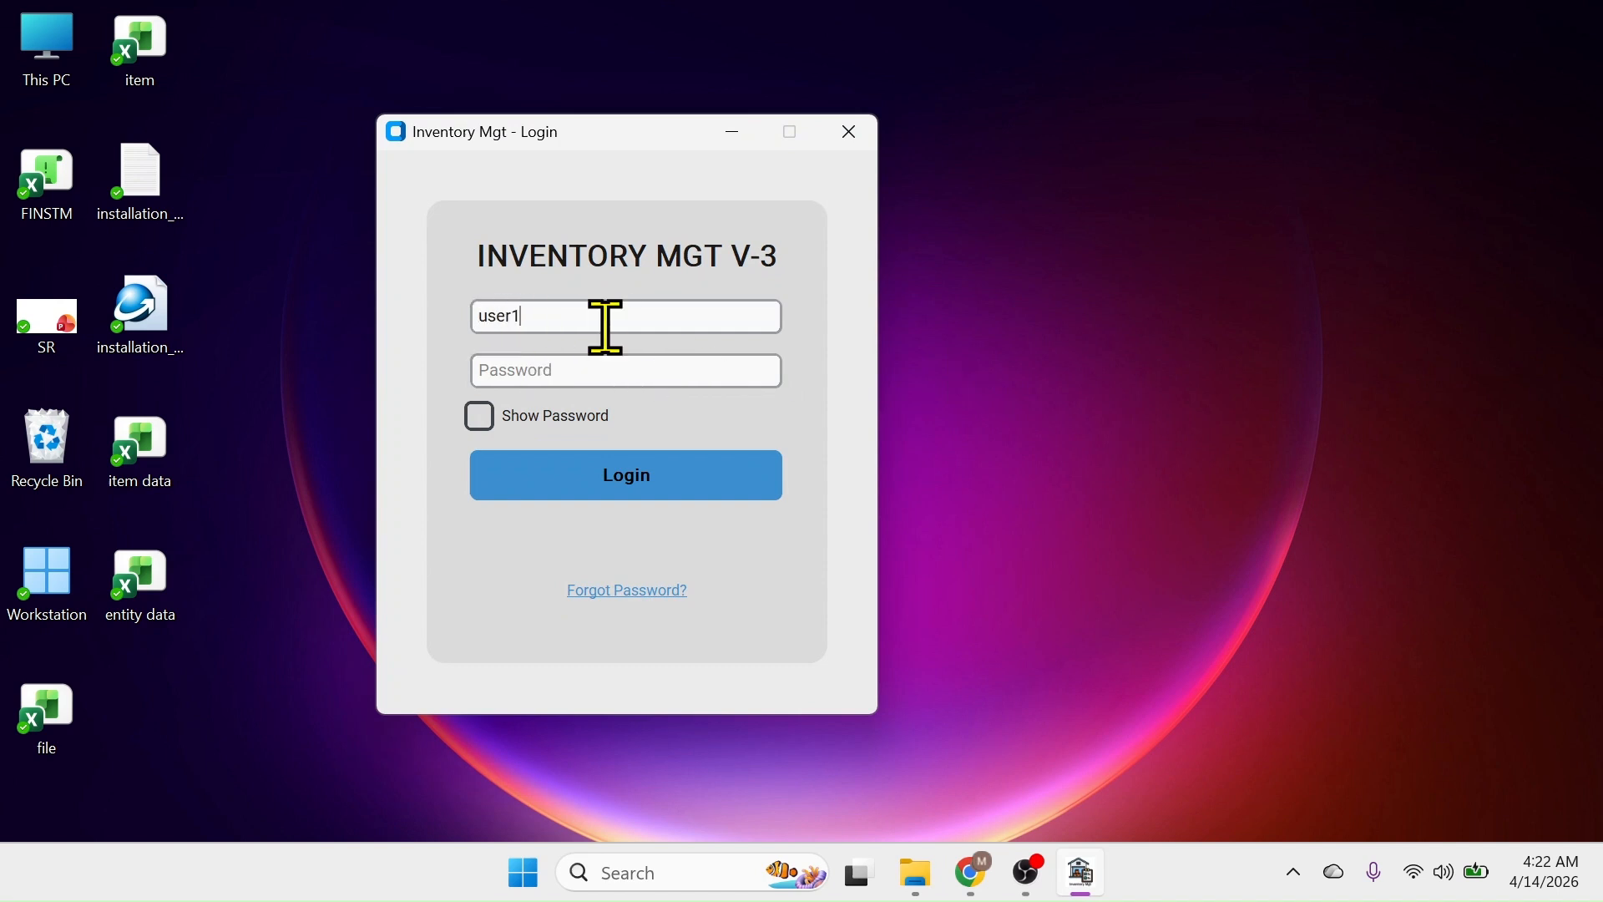
click(512, 368)
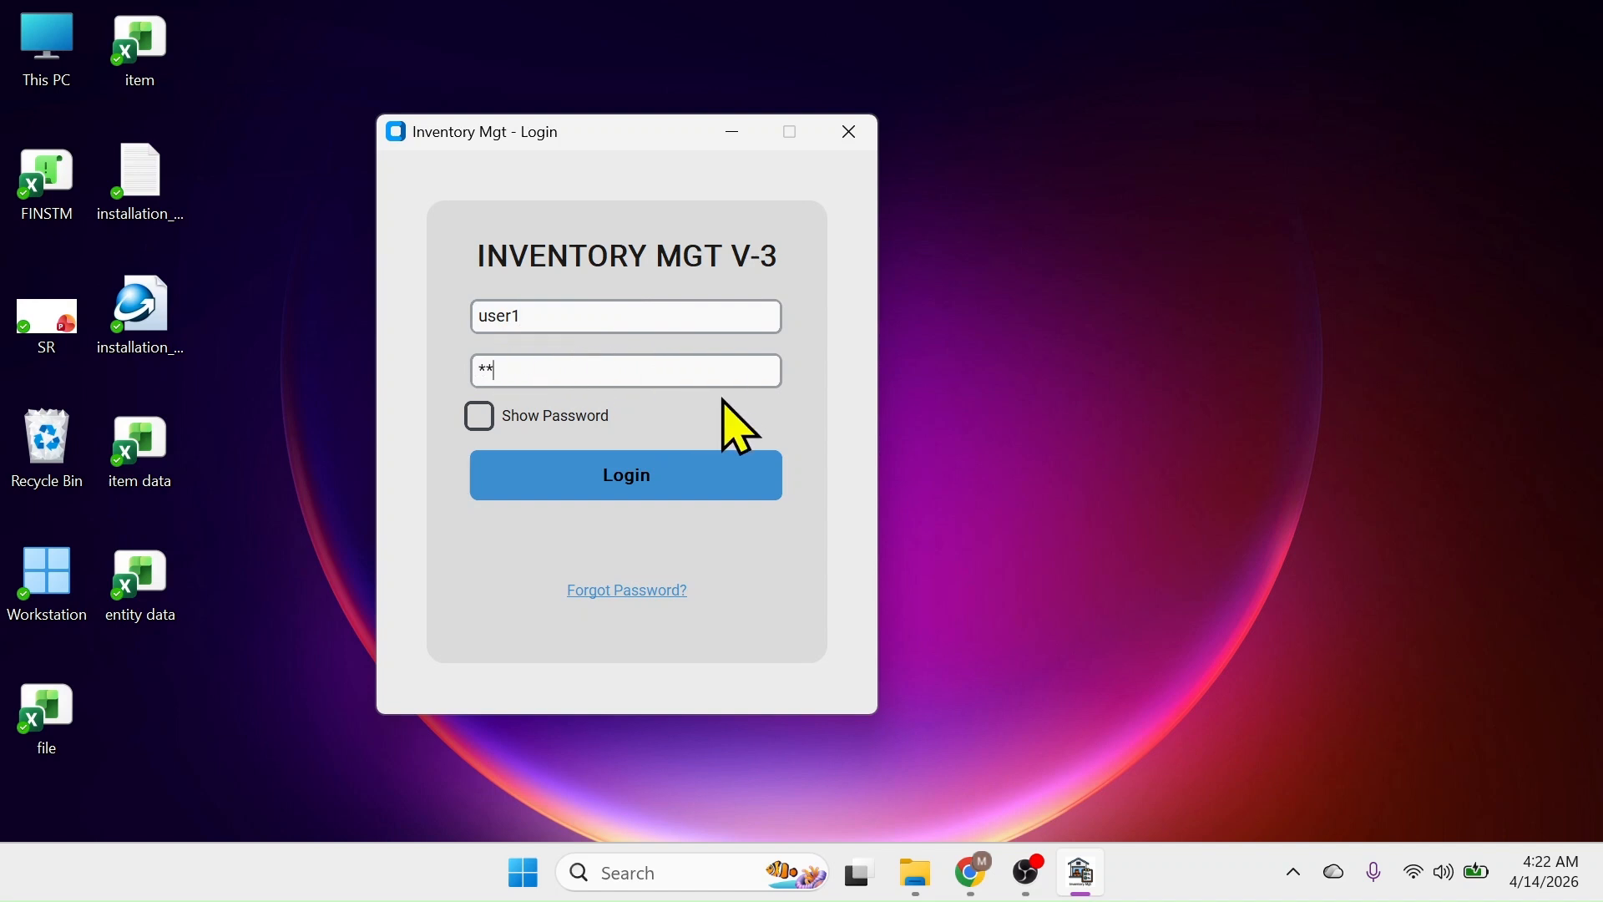
click(621, 488)
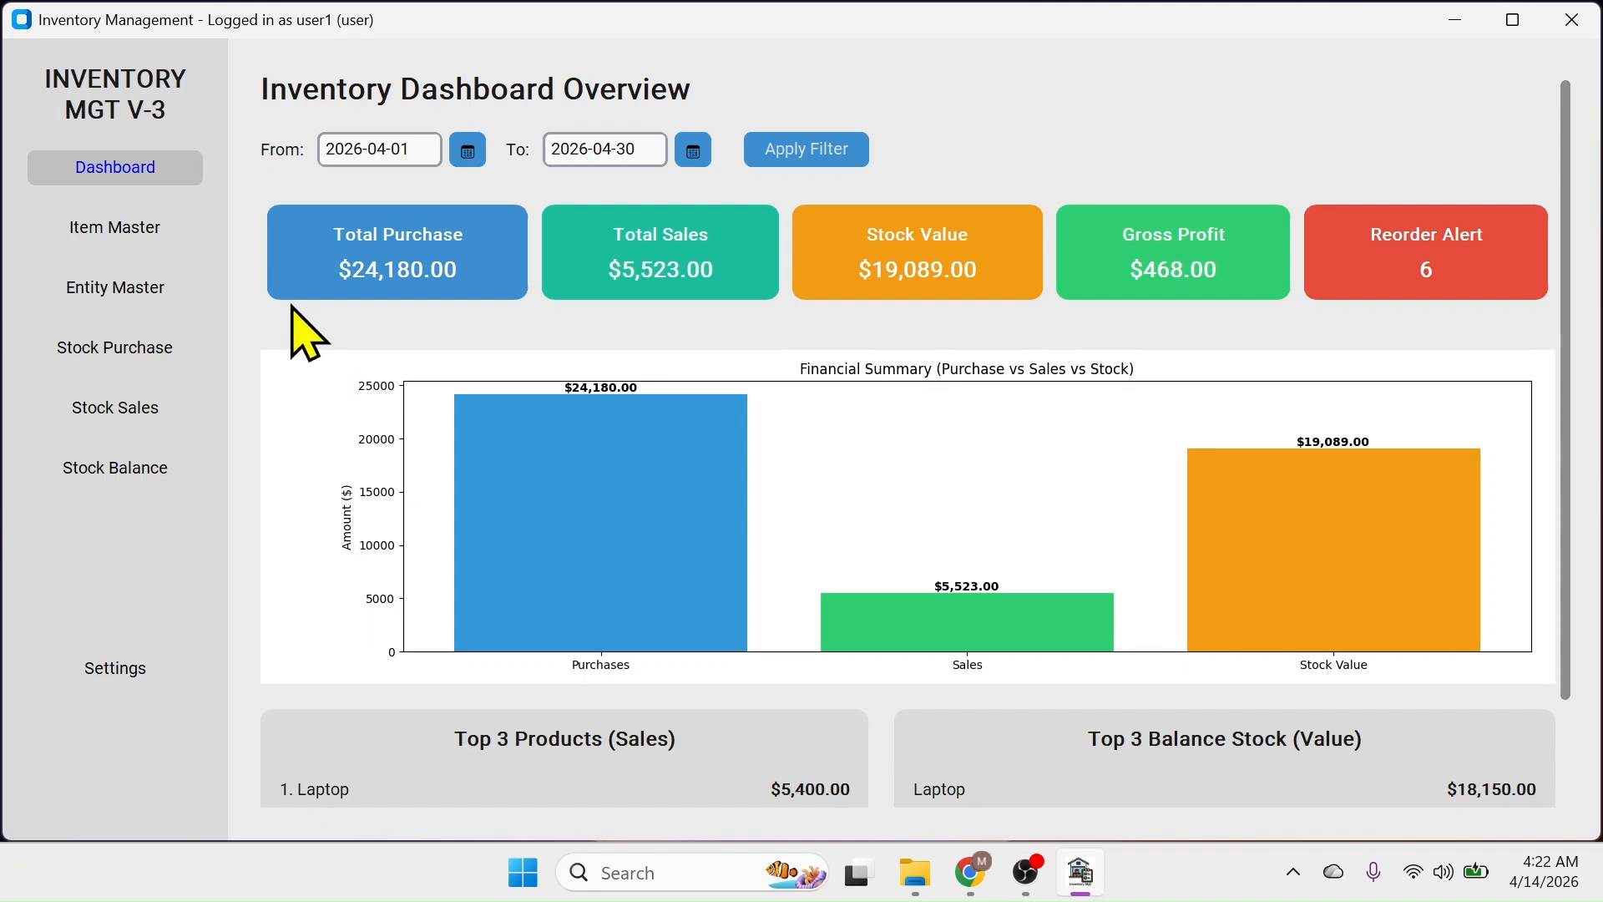
Open Item Master, load item I005, and cancel the admin prompt for an attempted delete
click(117, 238)
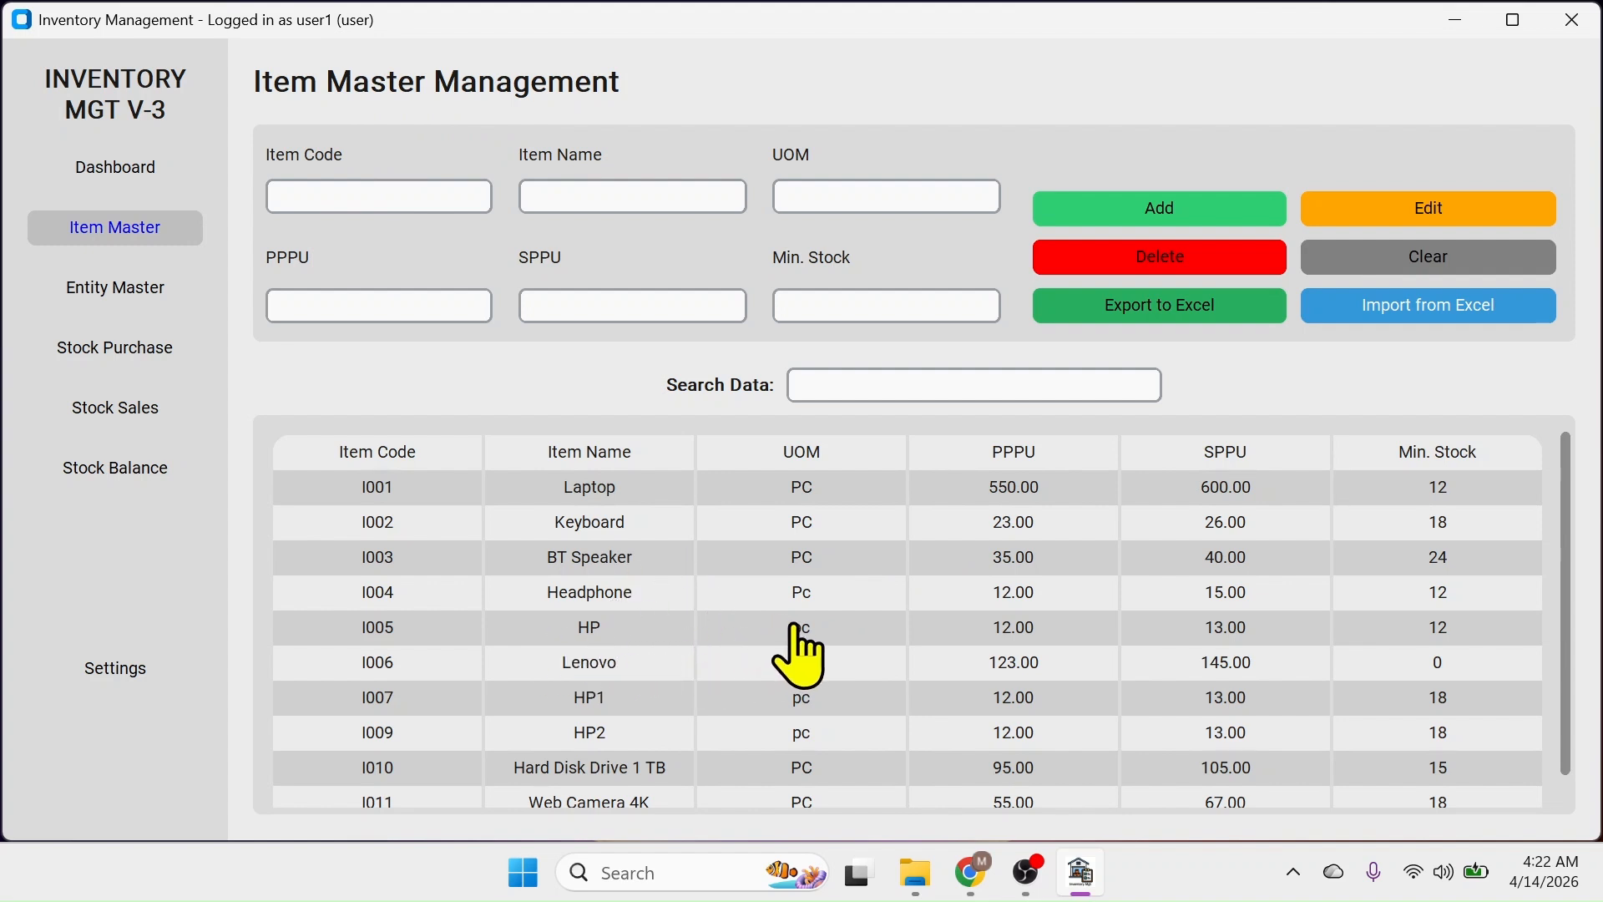
click(818, 630)
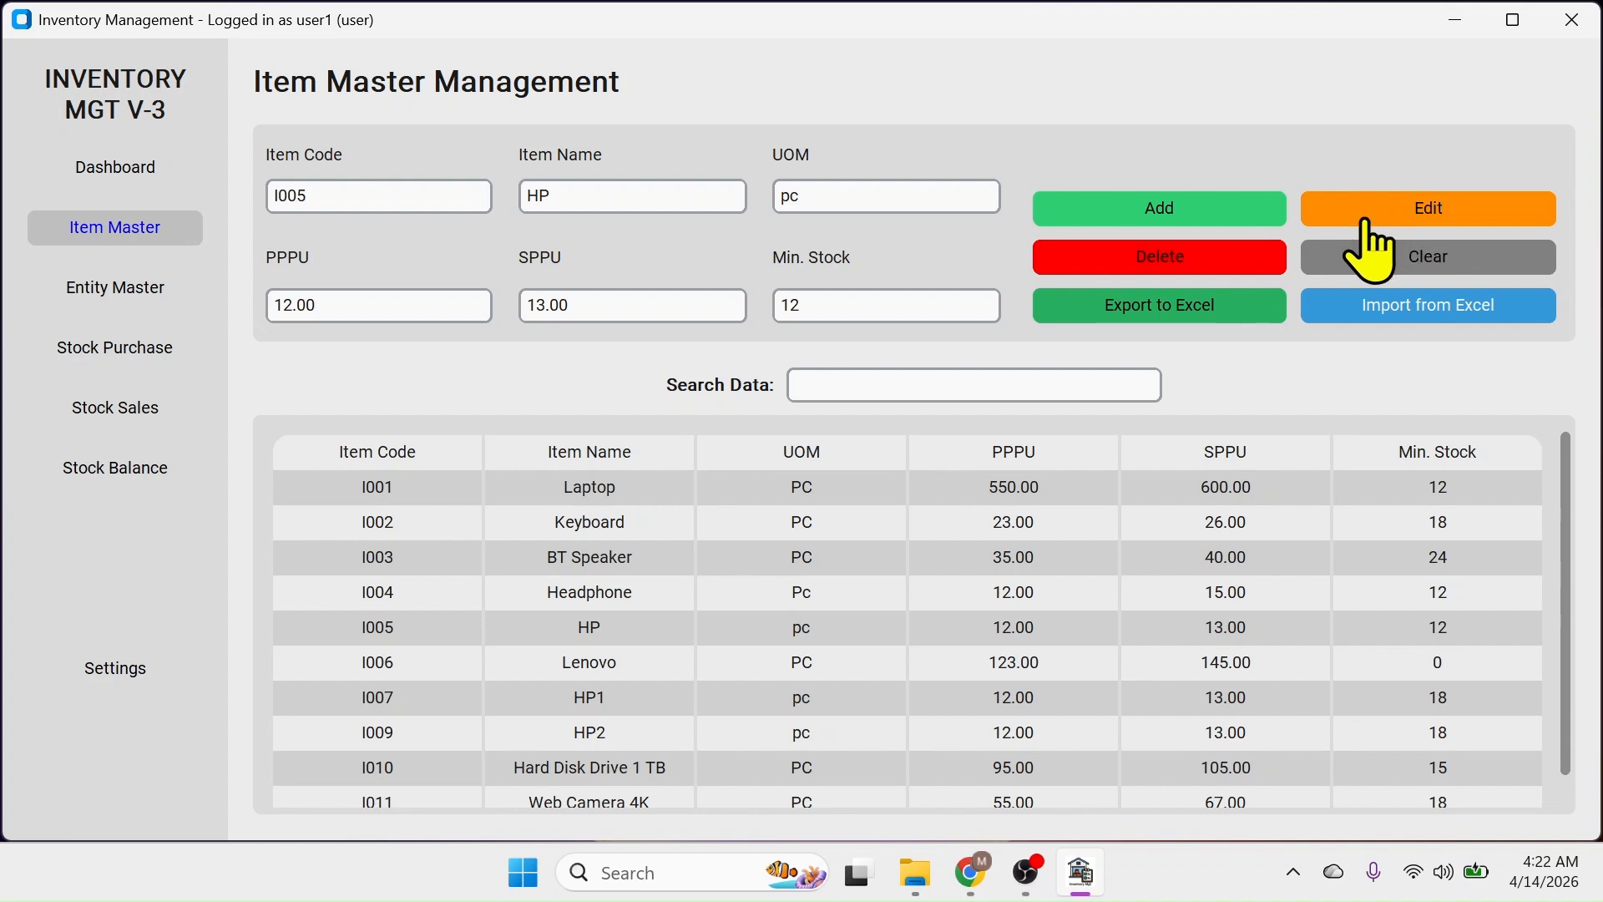
click(1161, 265)
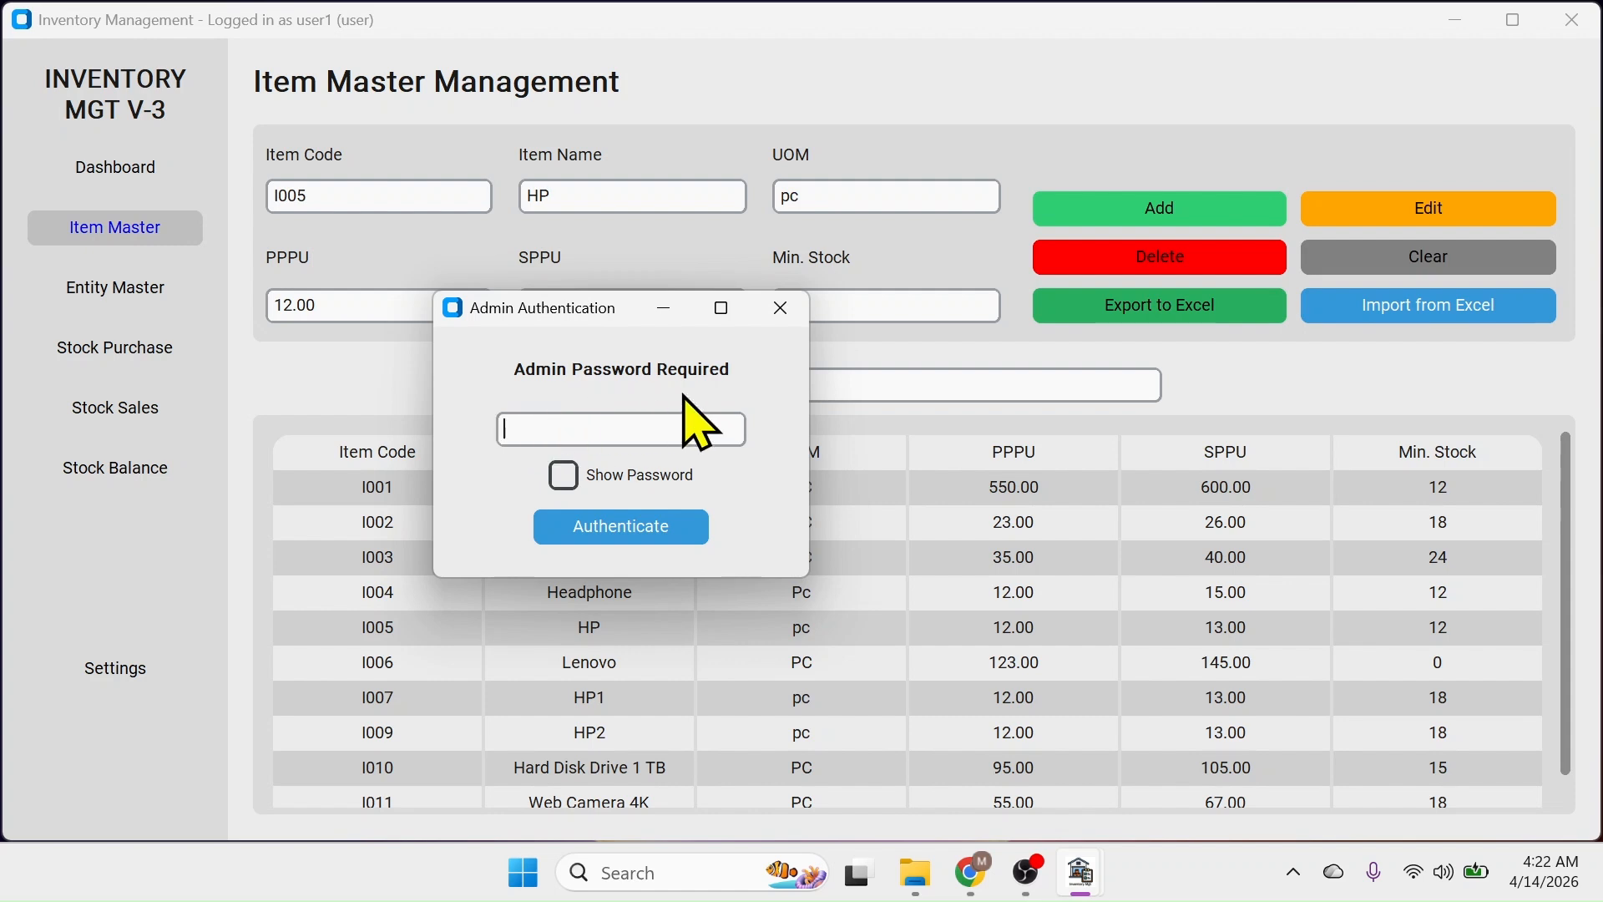
click(781, 308)
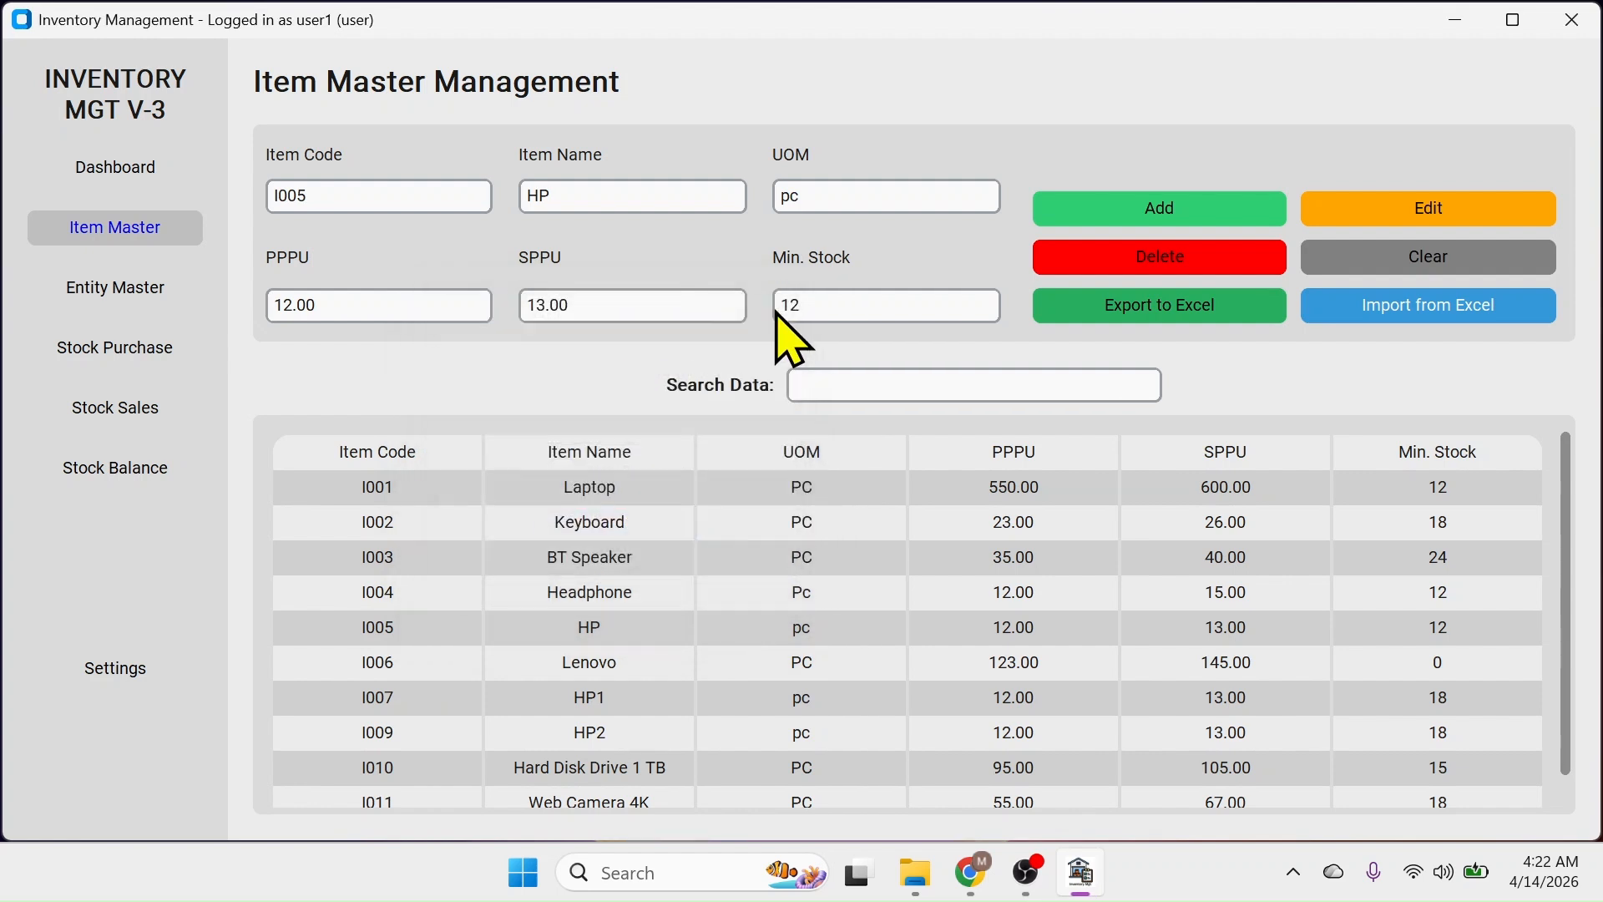
Edit item I005 (HP) and save it, passing the admin password check after one invalid attempt
click(1443, 214)
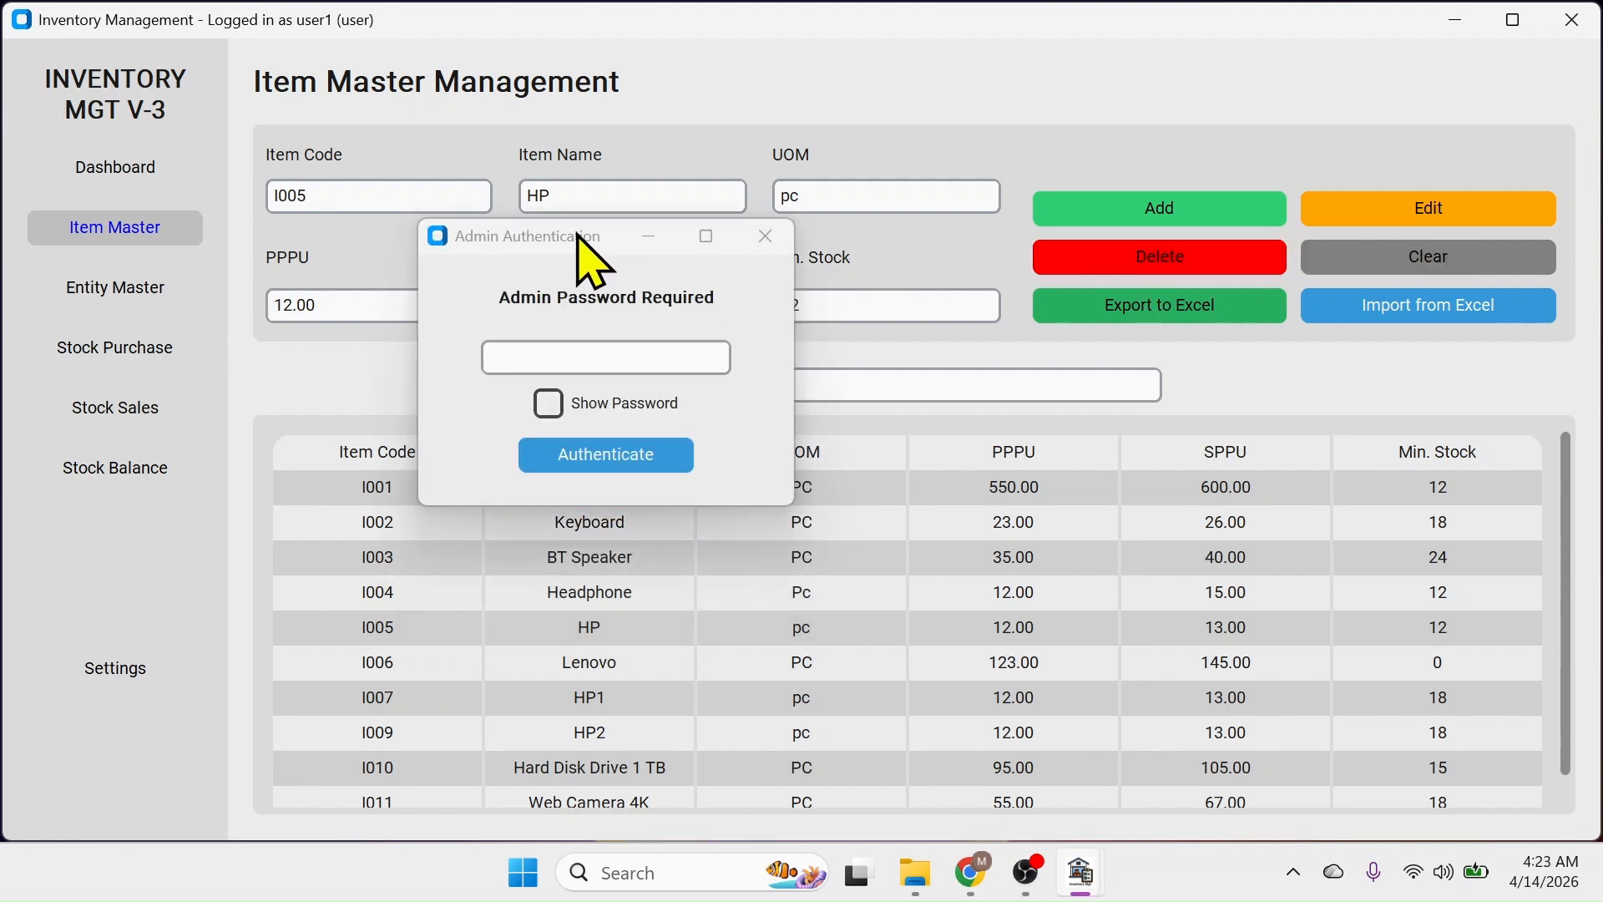
drag(619, 219, 728, 247)
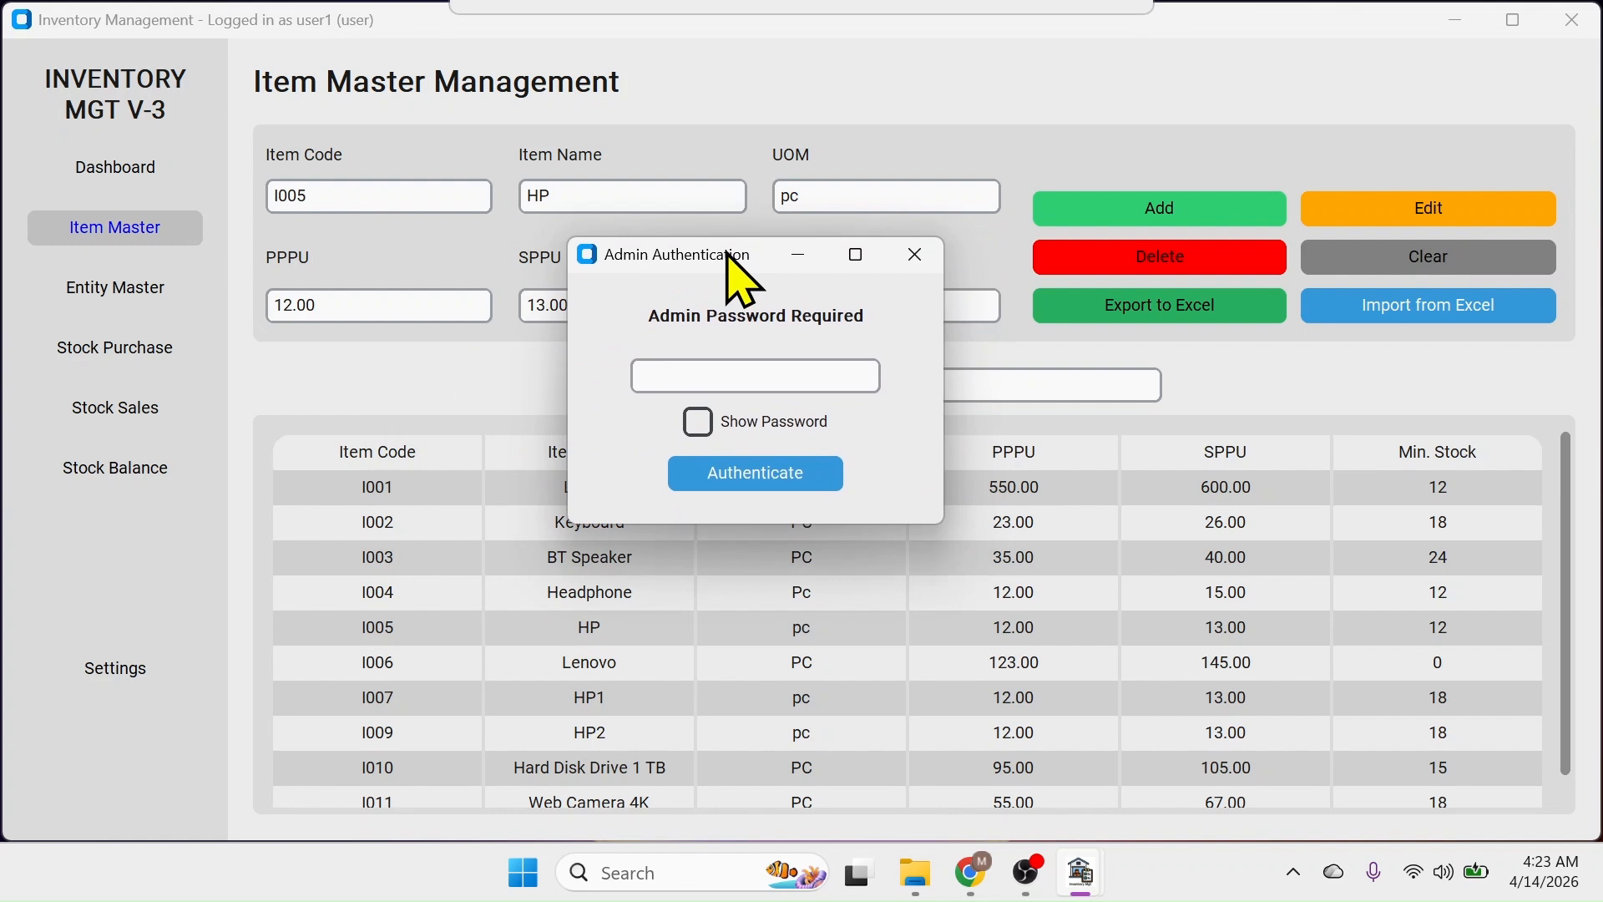
click(663, 376)
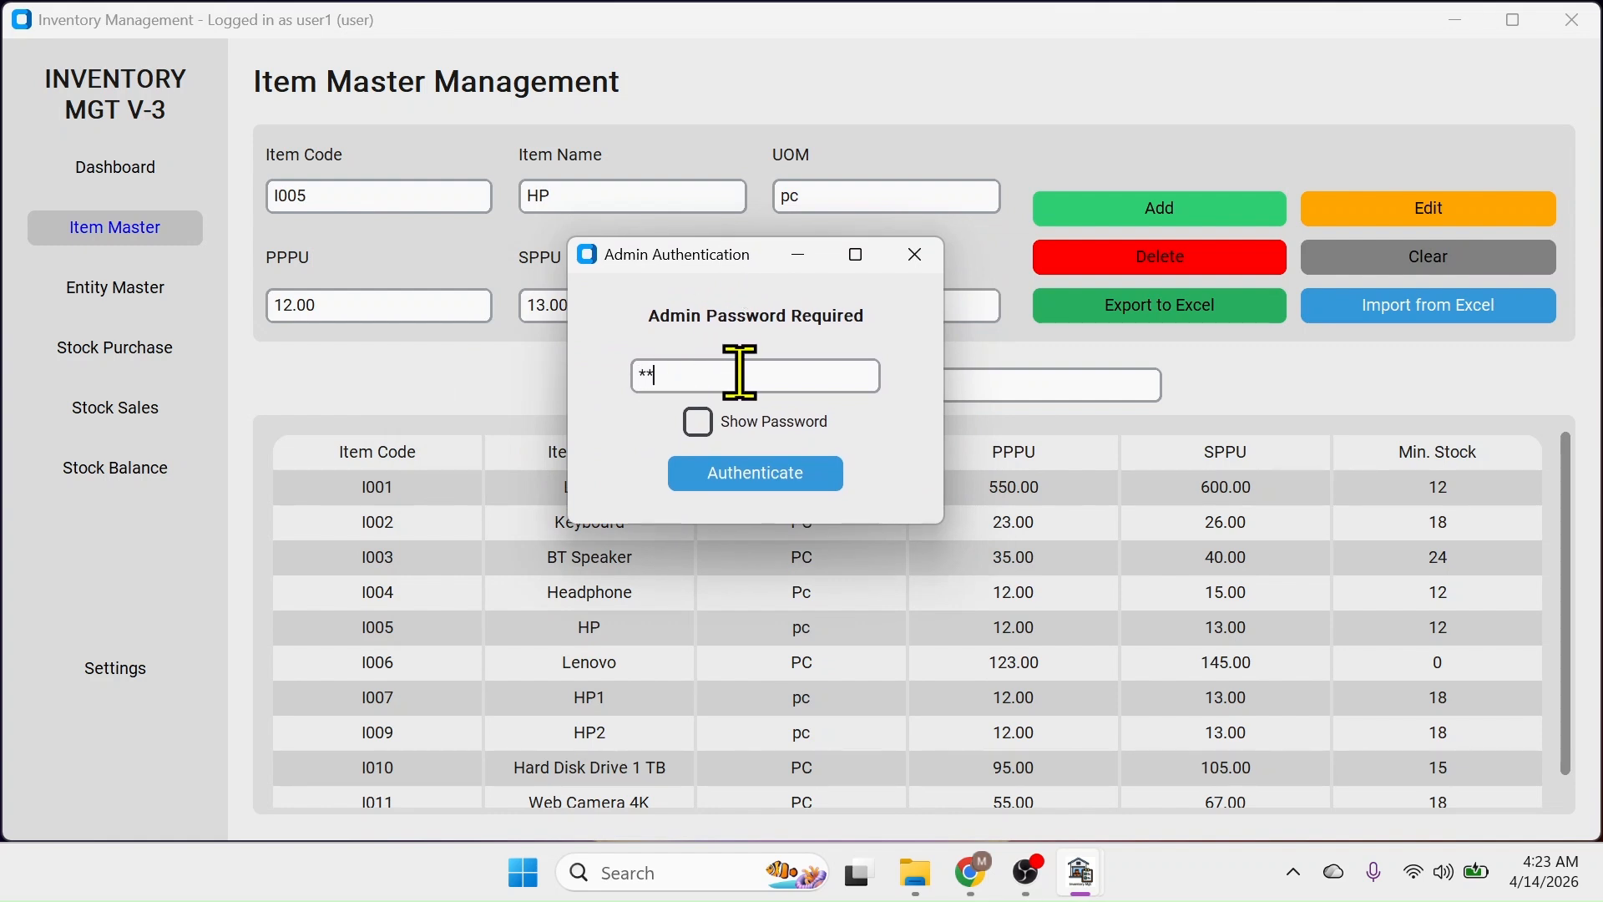
click(762, 478)
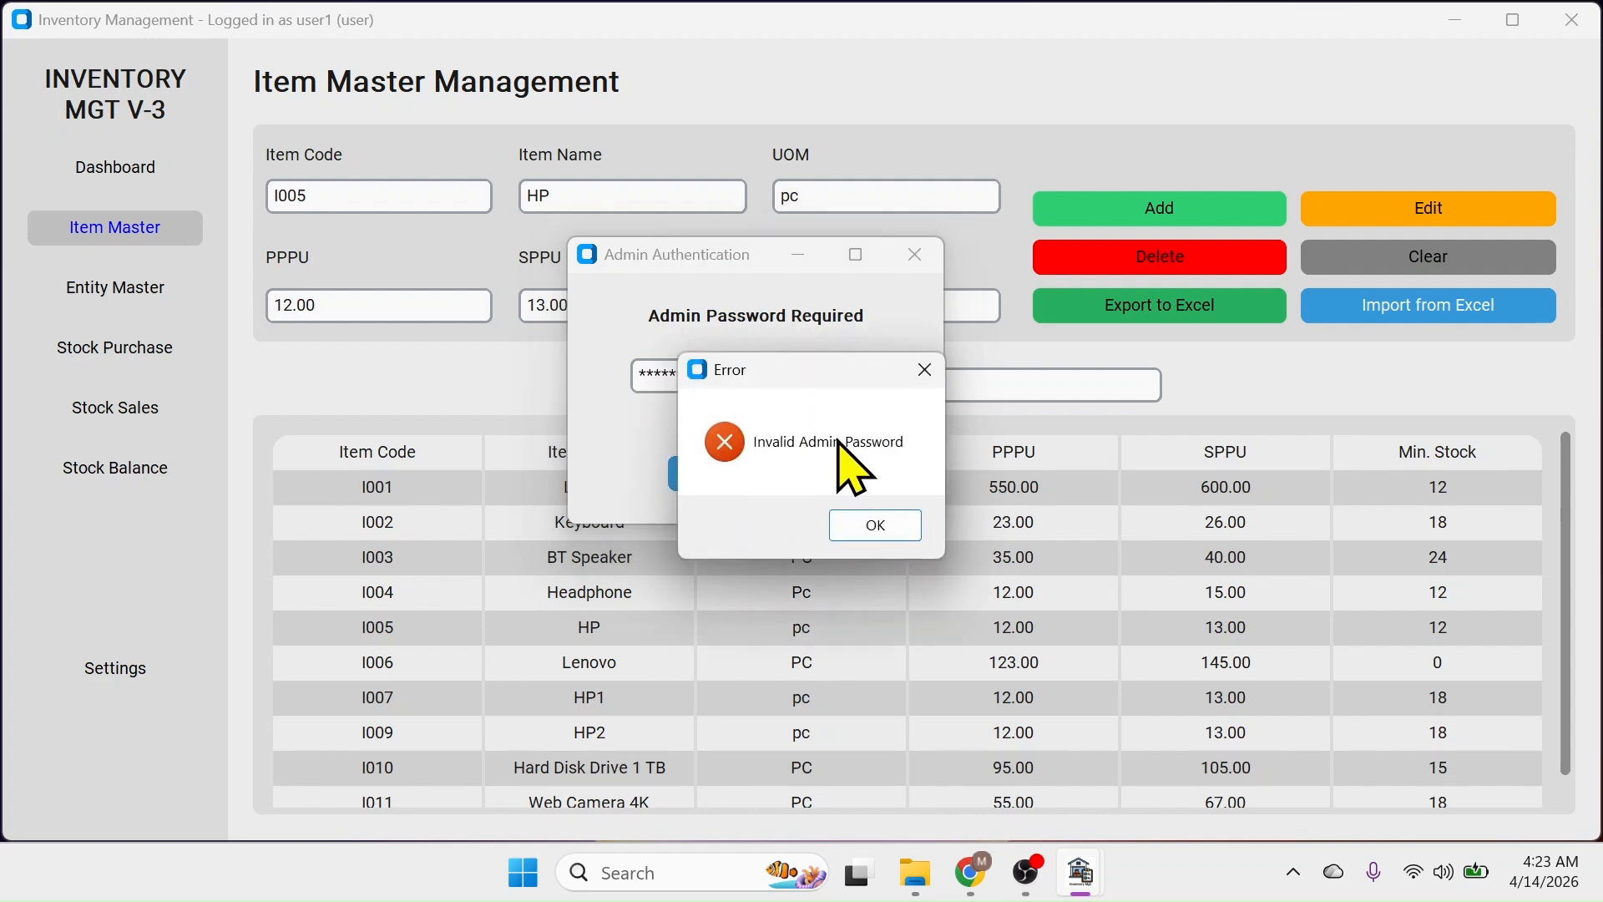
click(873, 526)
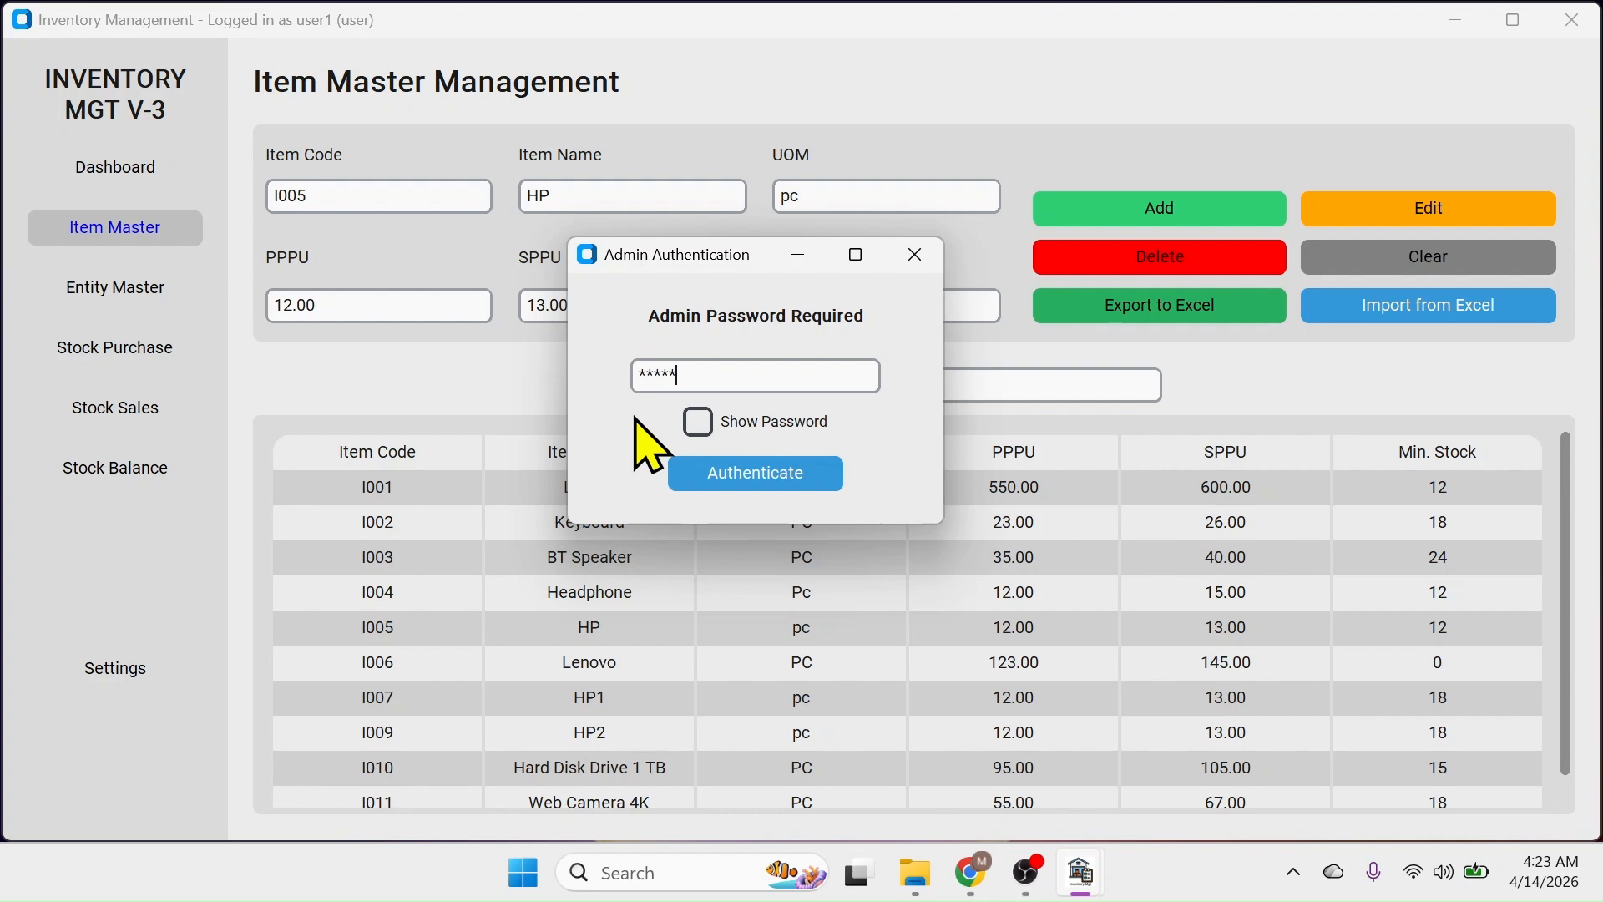
click(758, 477)
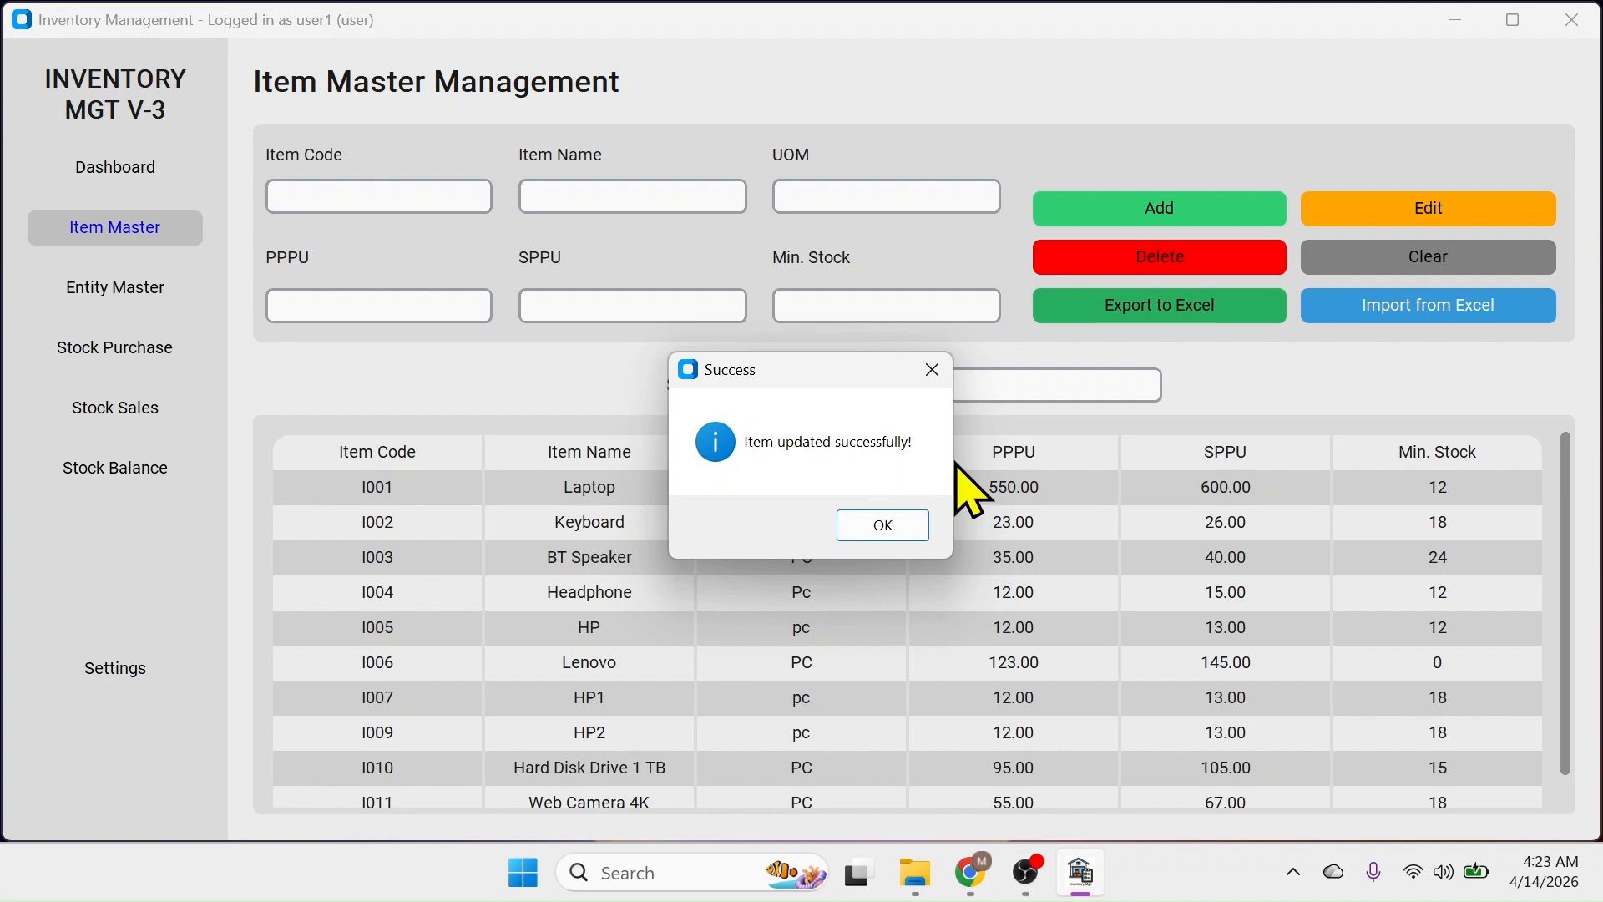
click(914, 553)
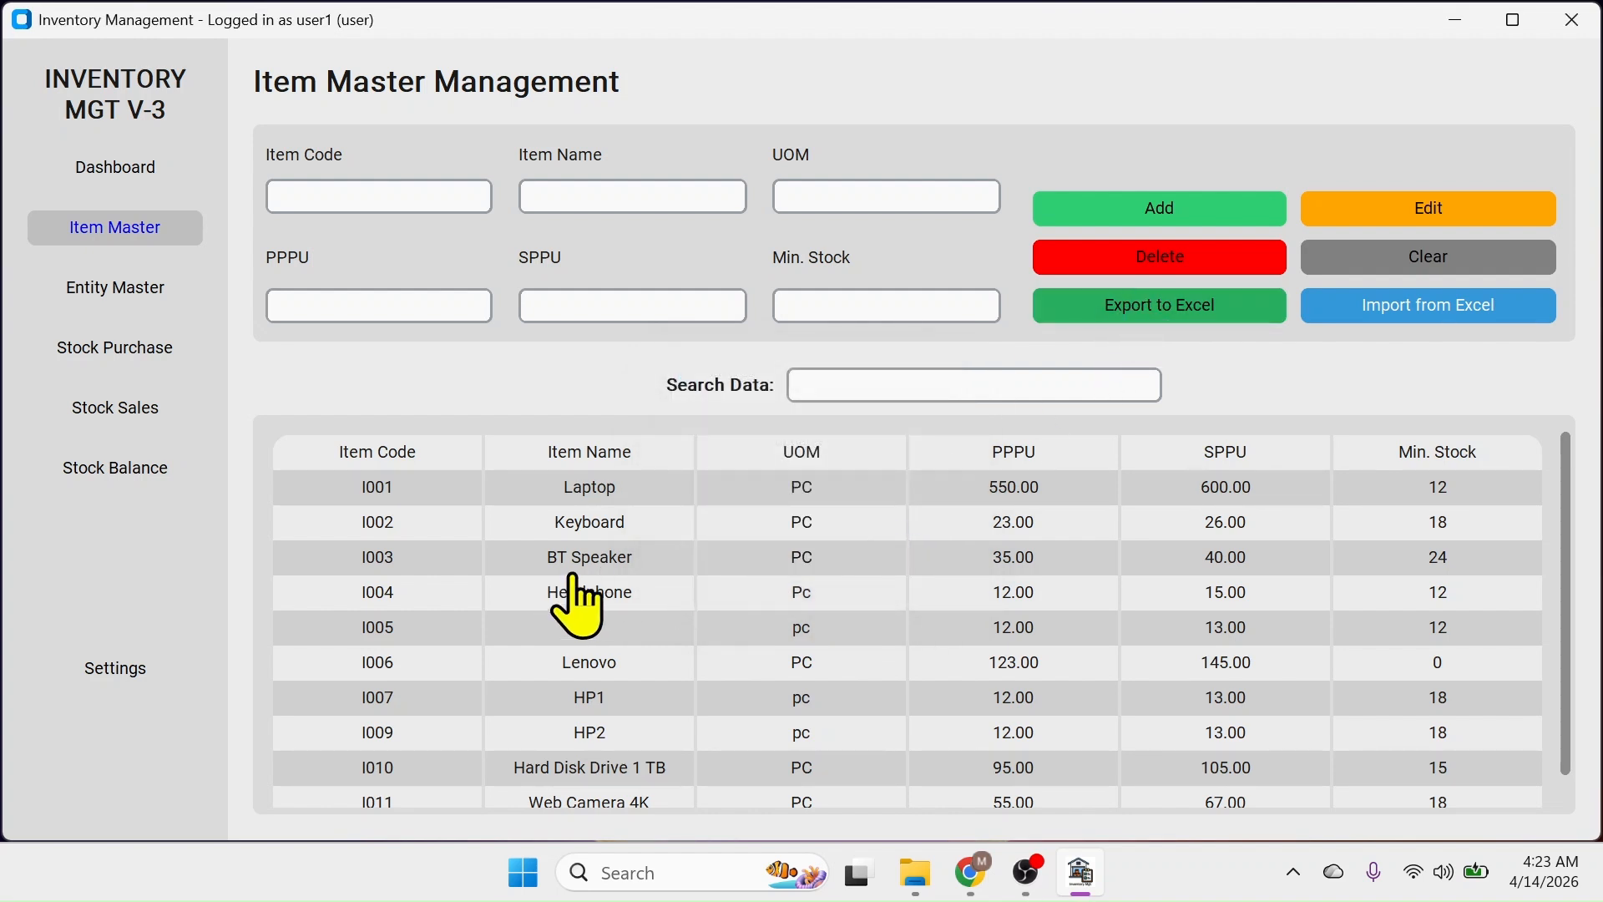
Delete item I003 BT Speaker with admin authorization, leaving nine items in Item Master
click(598, 557)
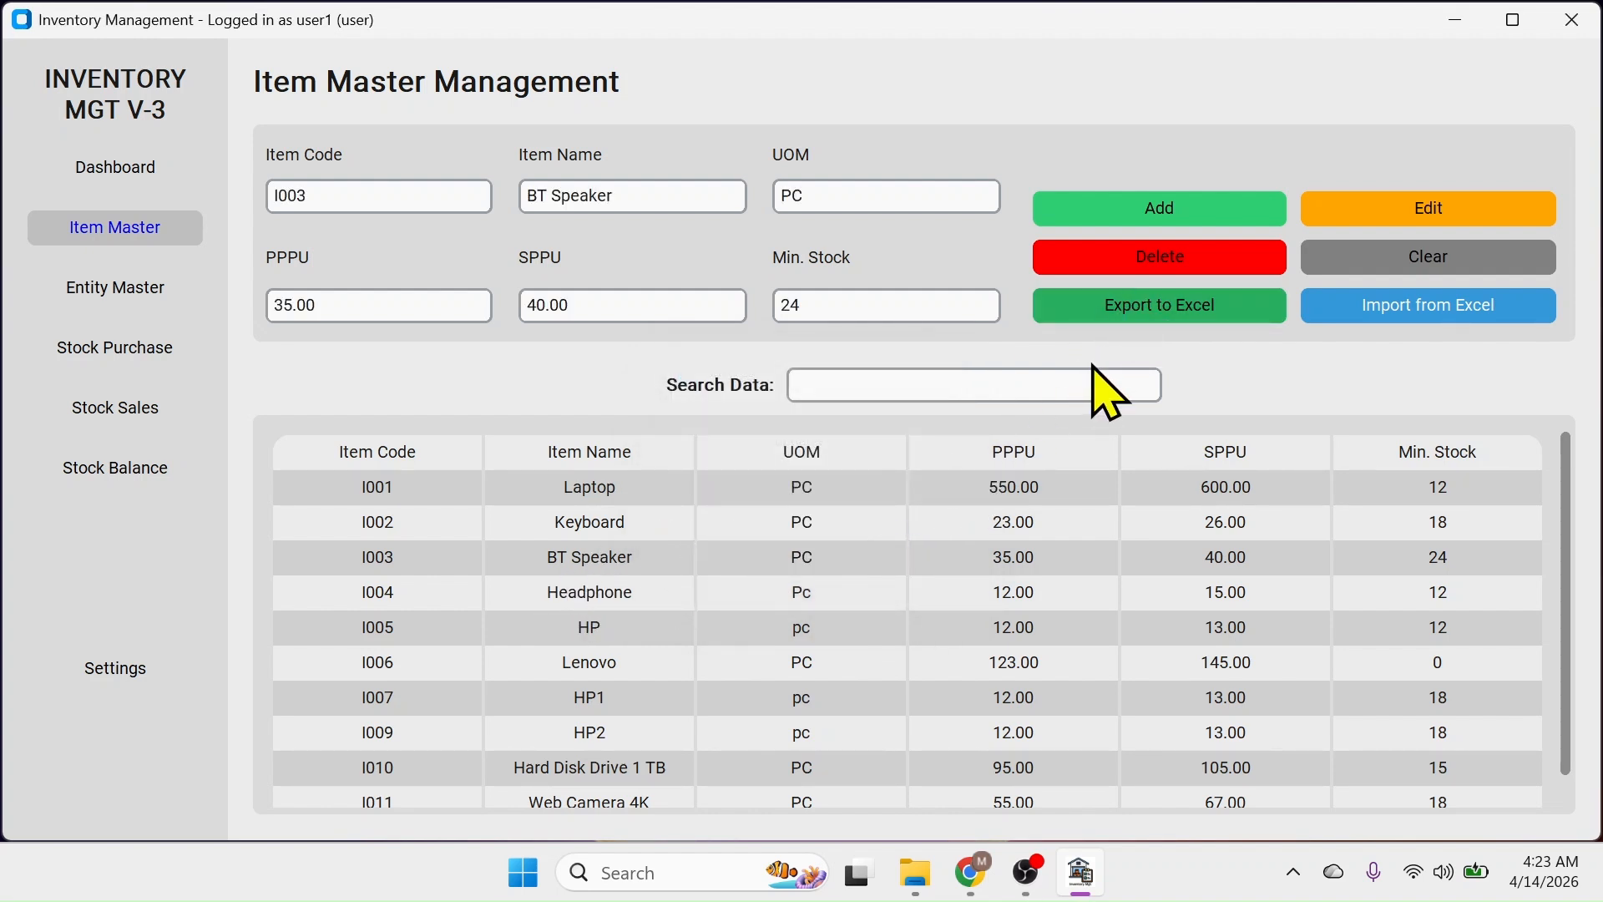
click(1140, 269)
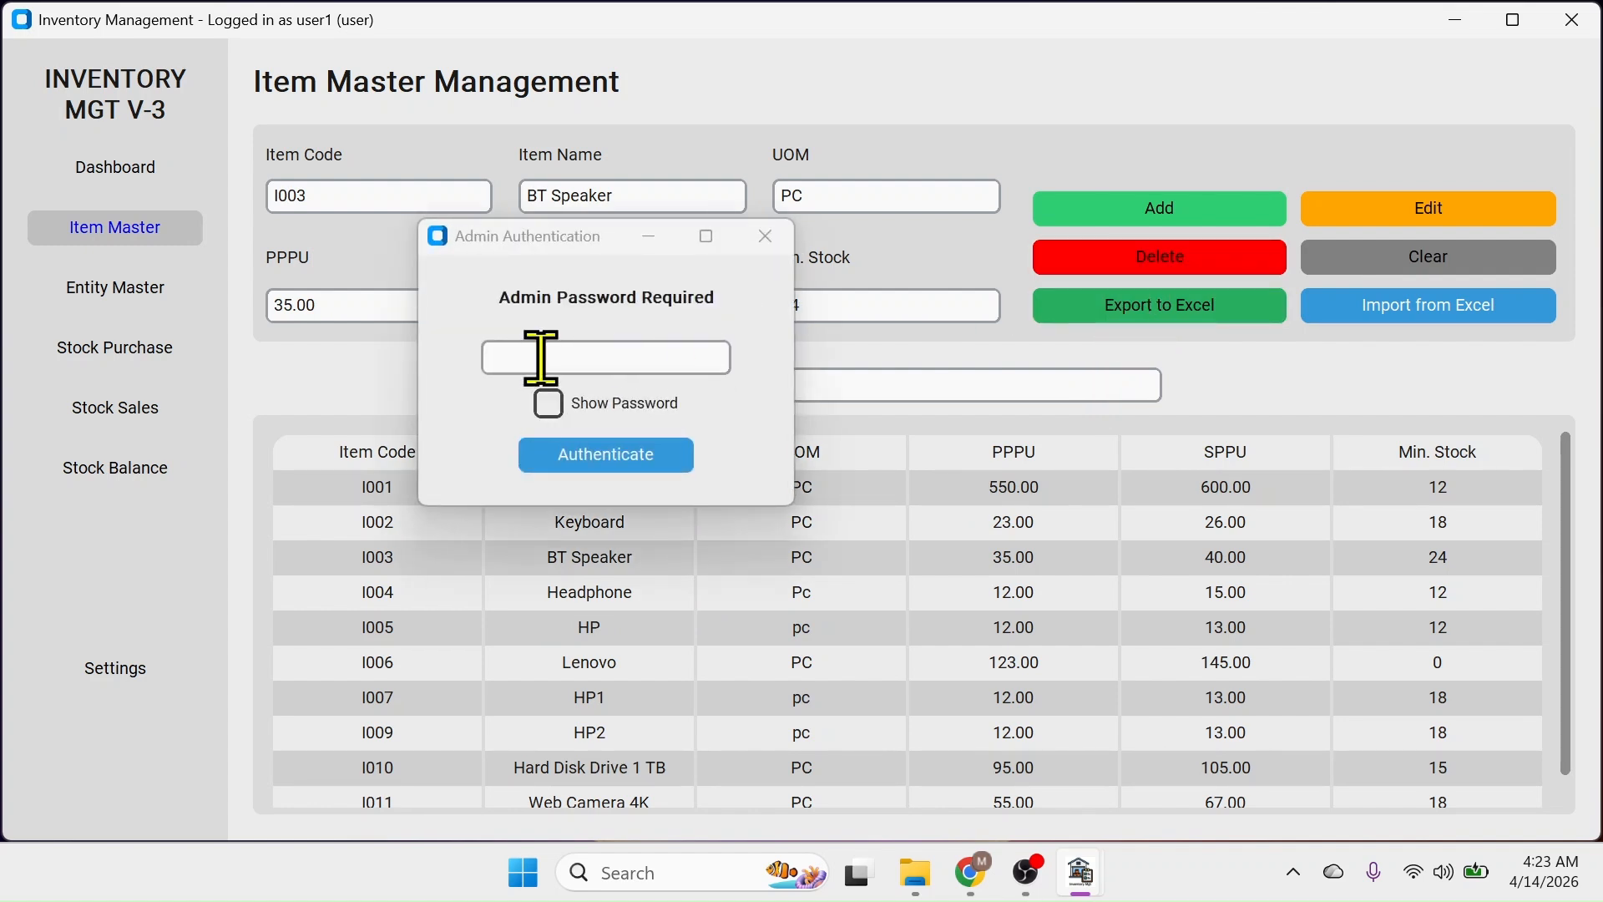
click(589, 357)
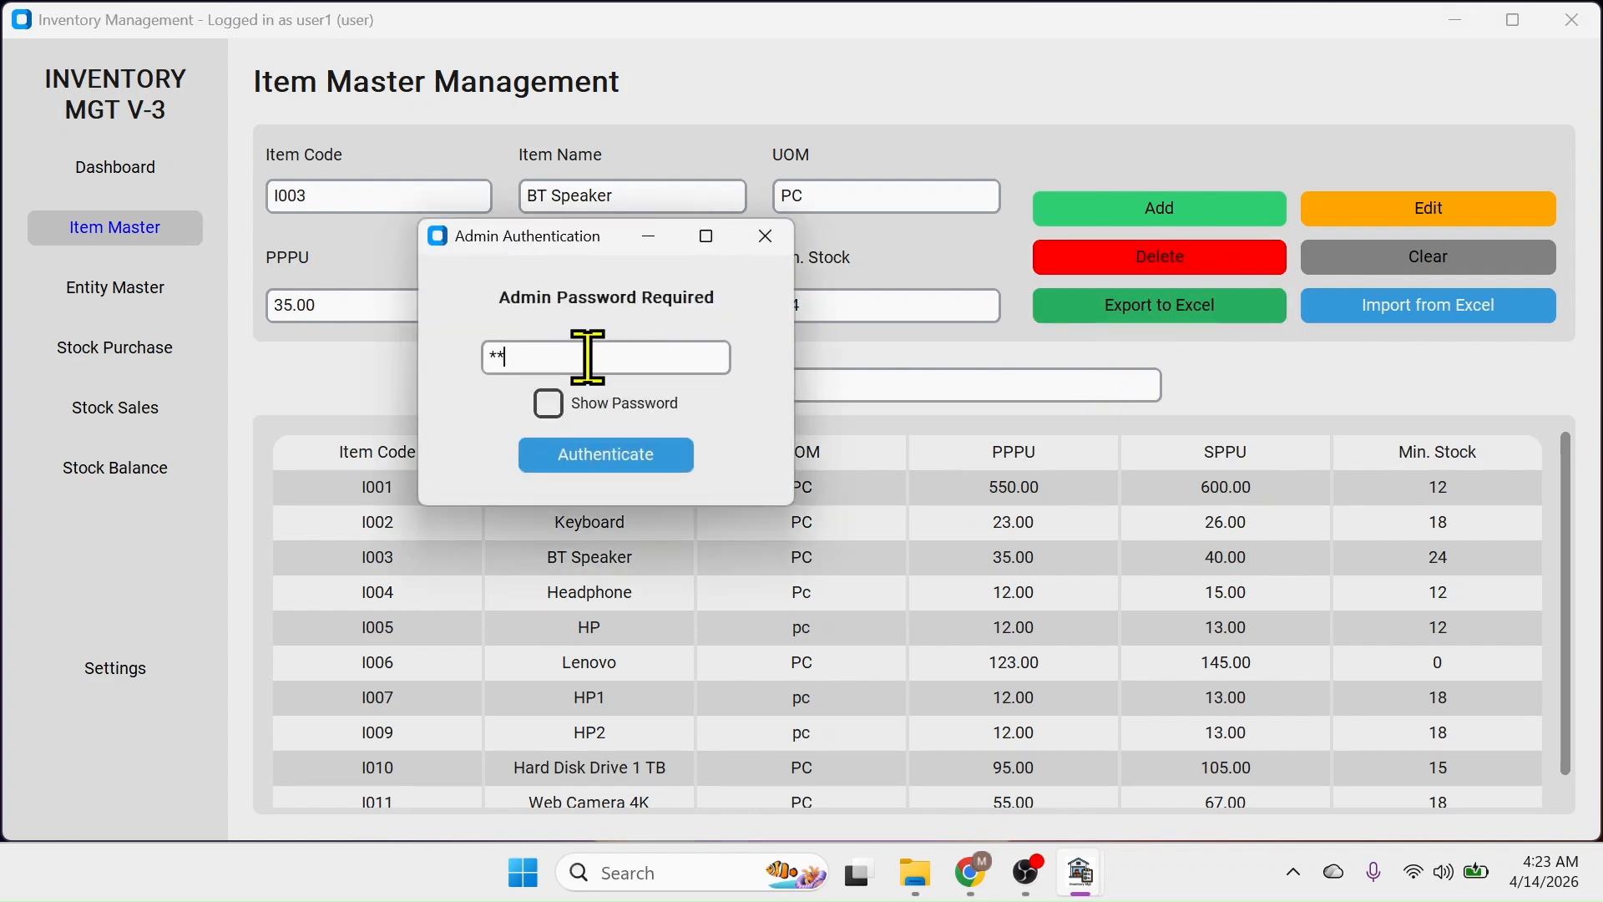
click(614, 459)
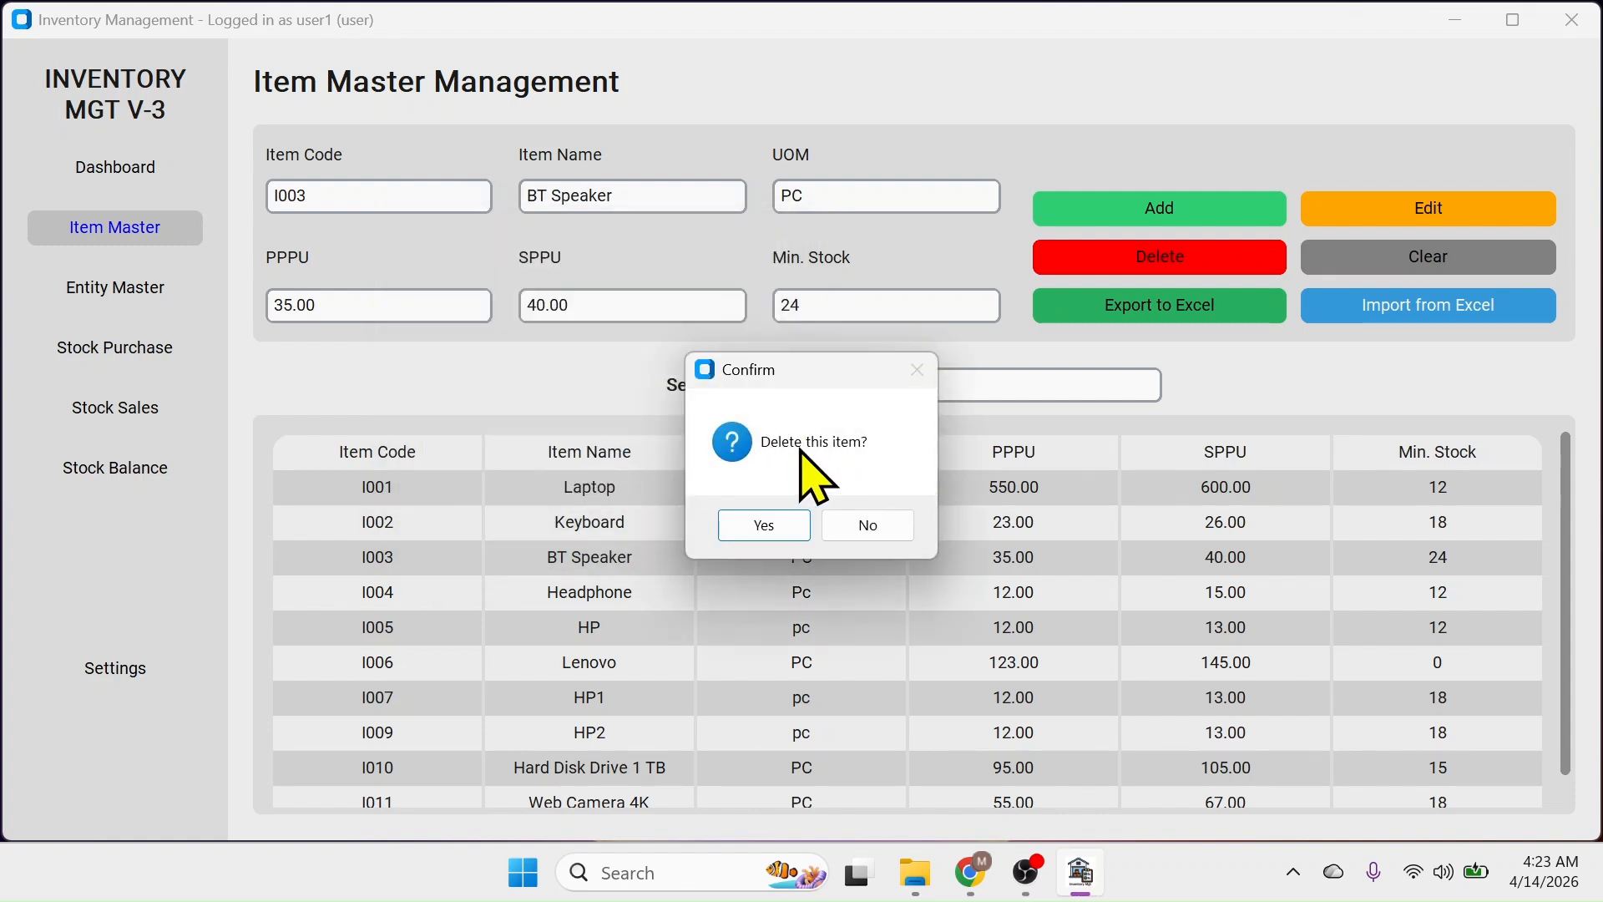
click(768, 526)
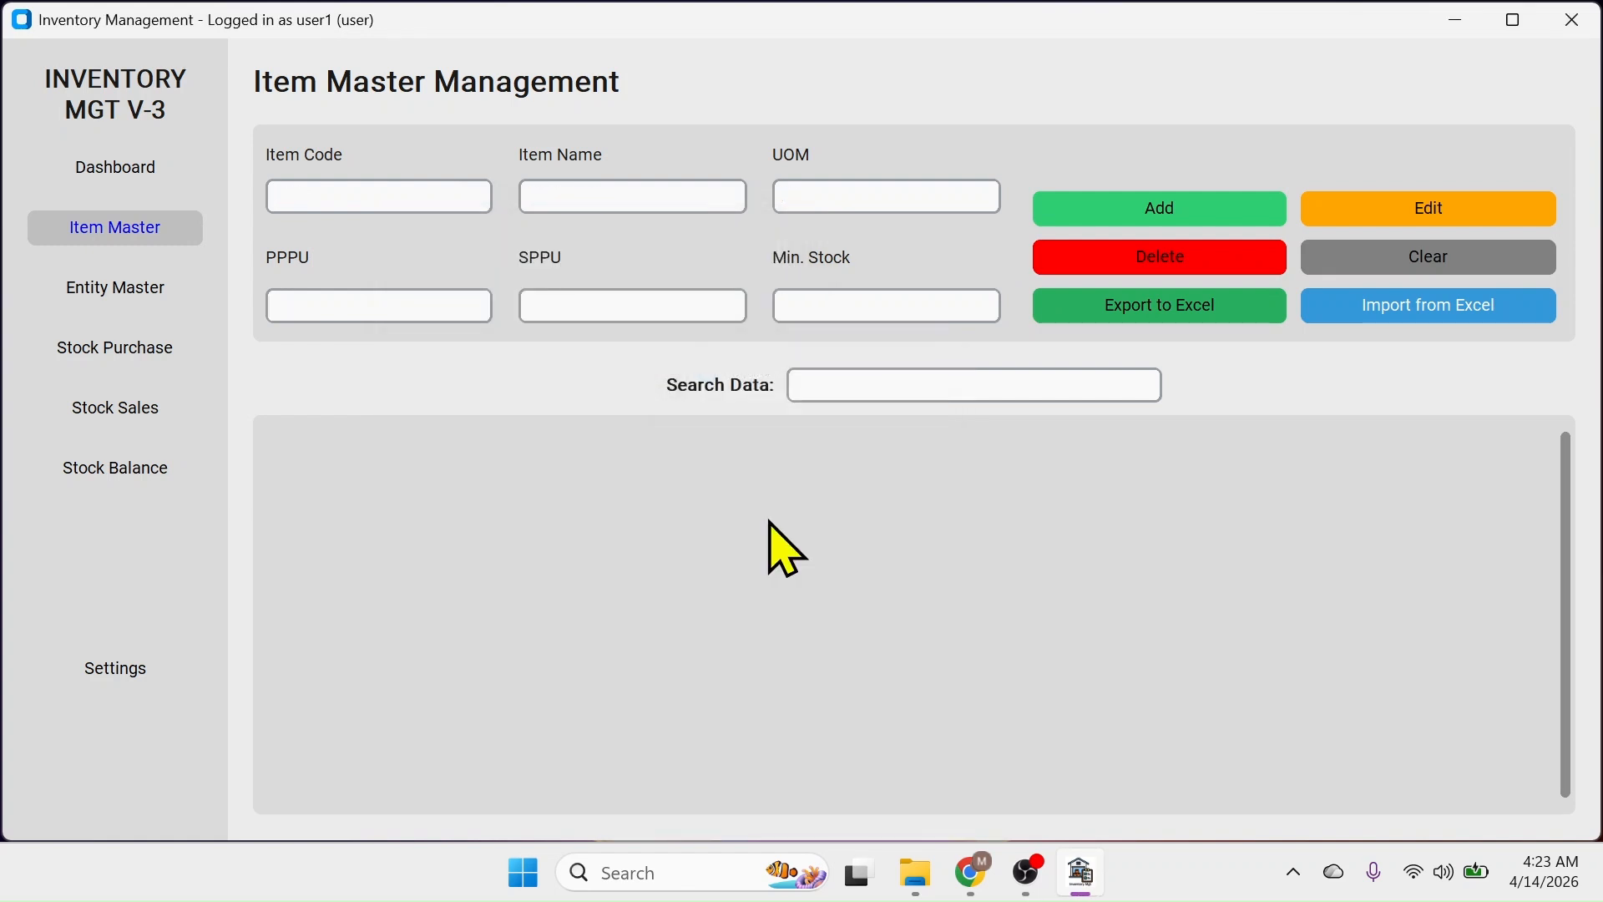
click(841, 525)
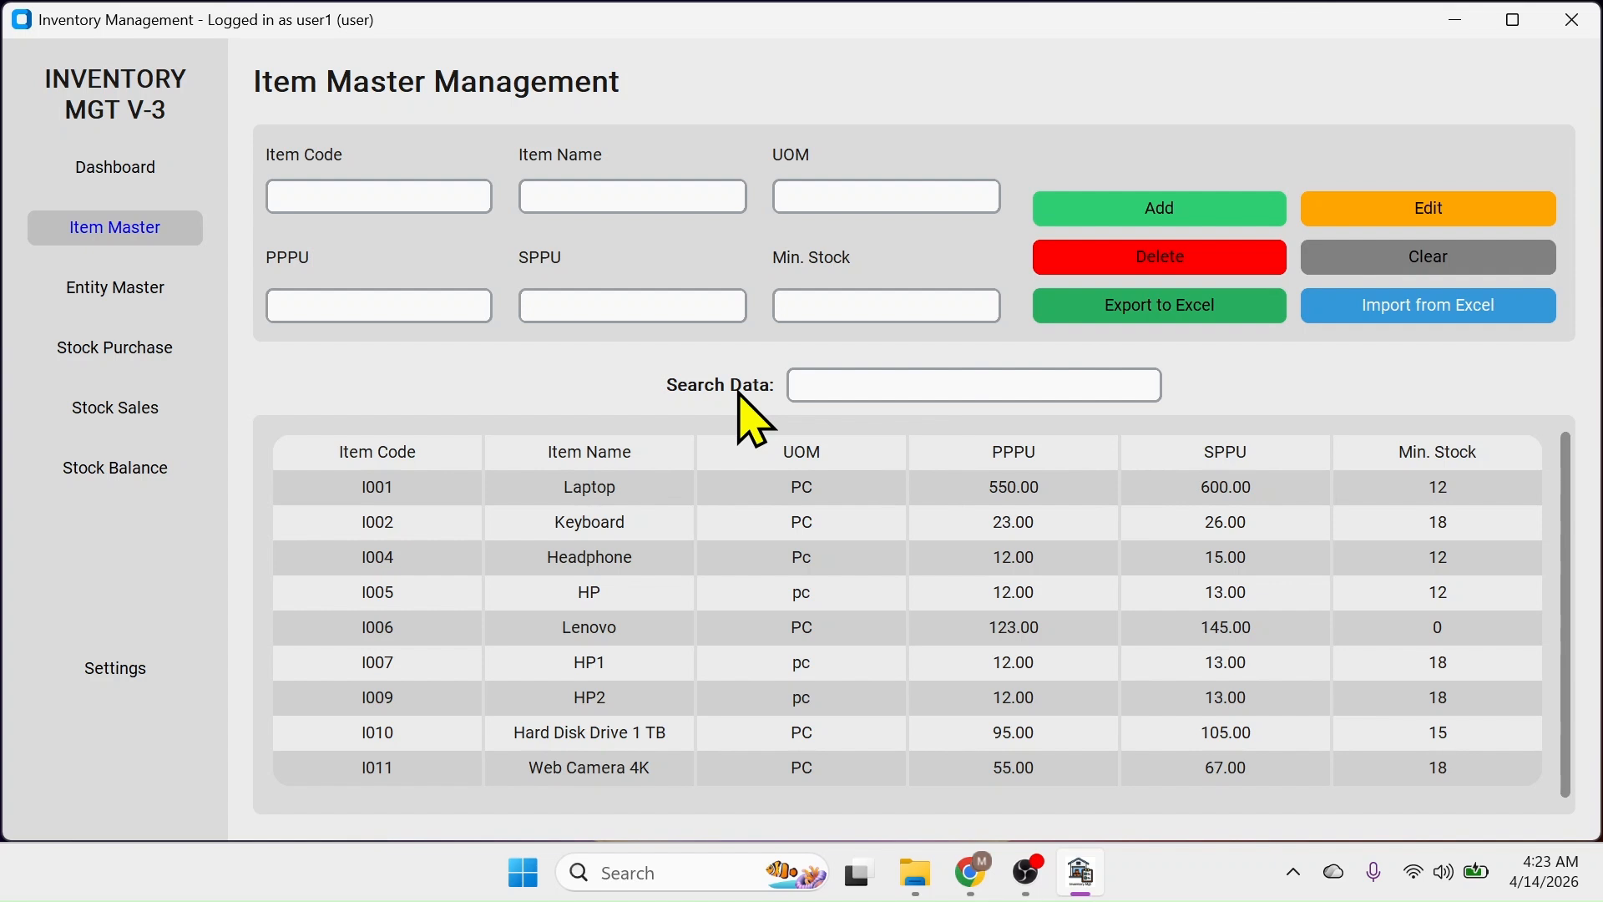
Go to Entity Master's Supplier & Customer Management page and begin entering the name 'Supplier 123'
click(137, 327)
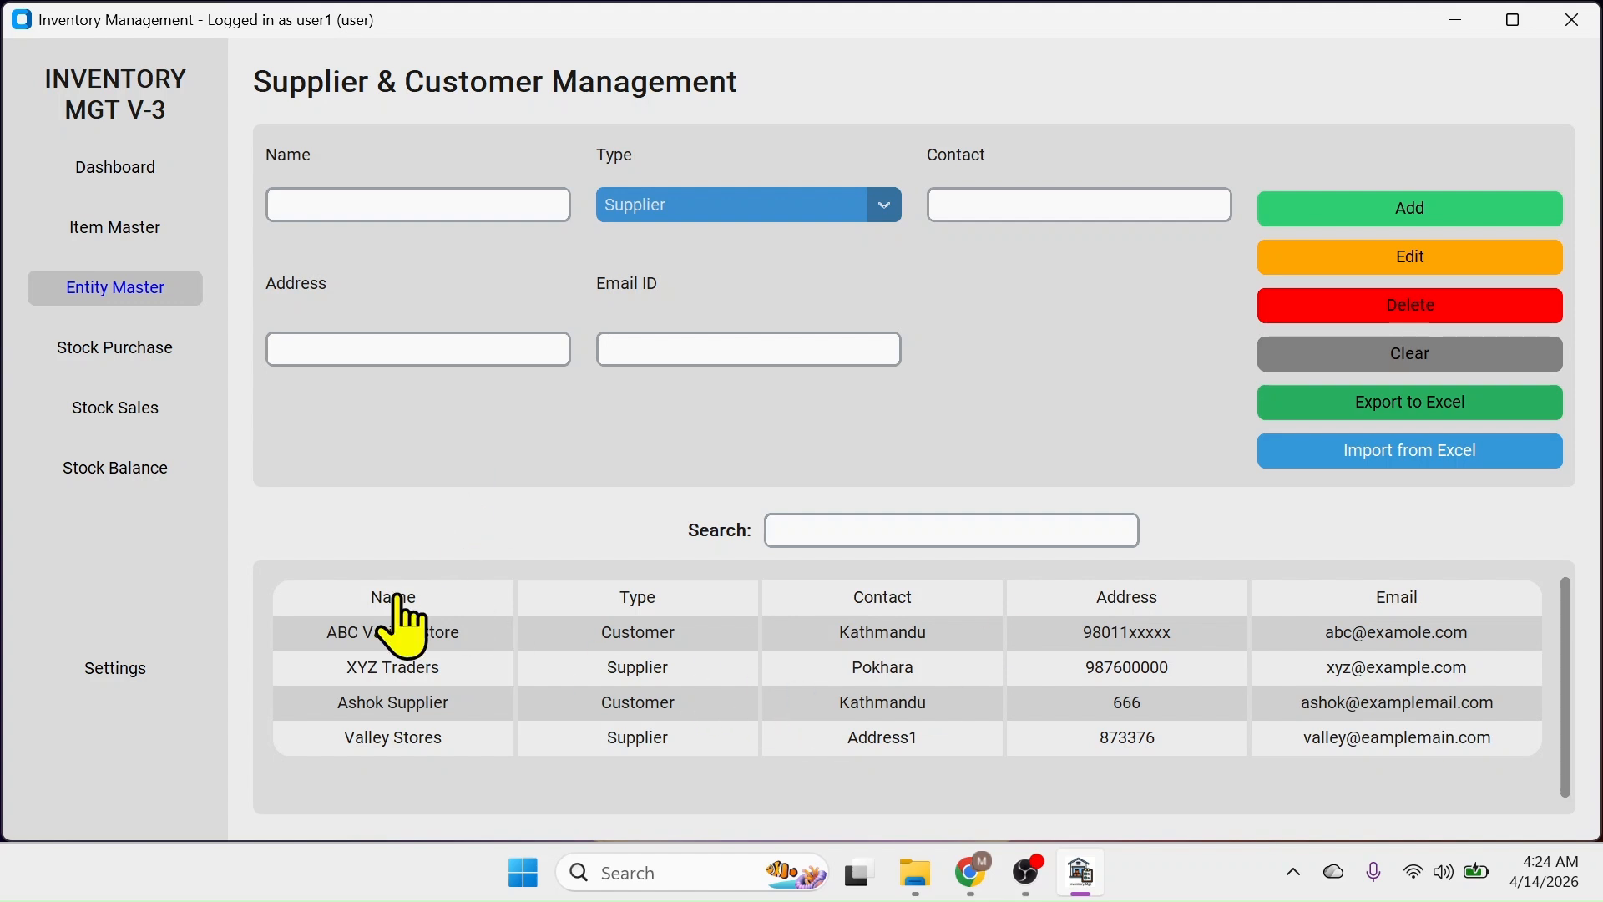
click(325, 200)
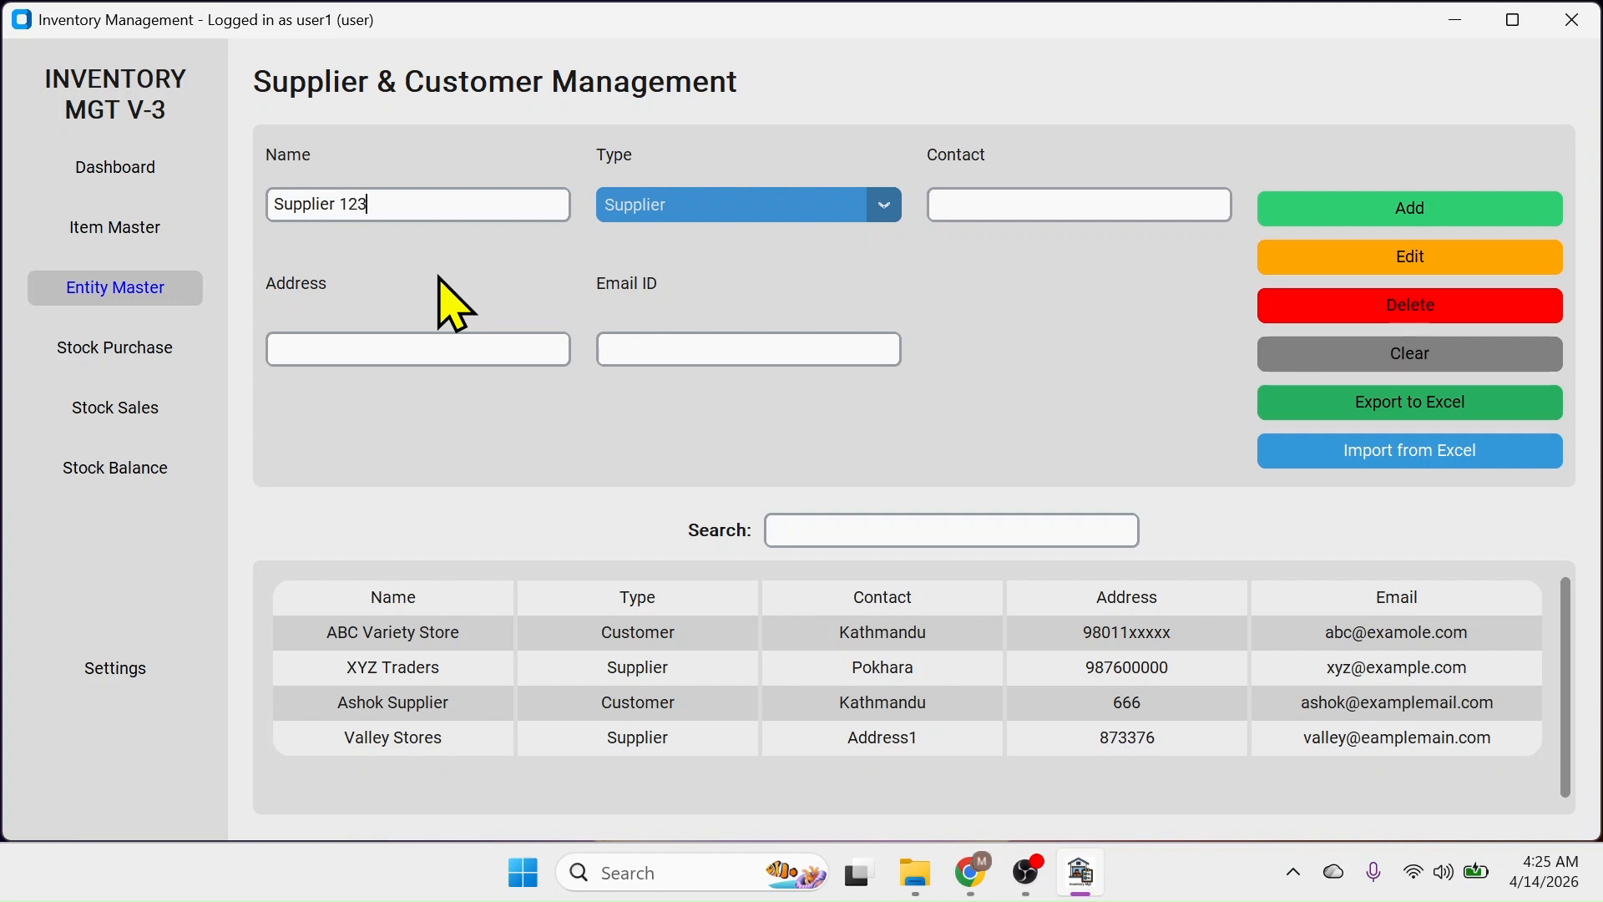
Add Supplier 123 as a Supplier-type entity with its contact number, address and e-mail
click(886, 206)
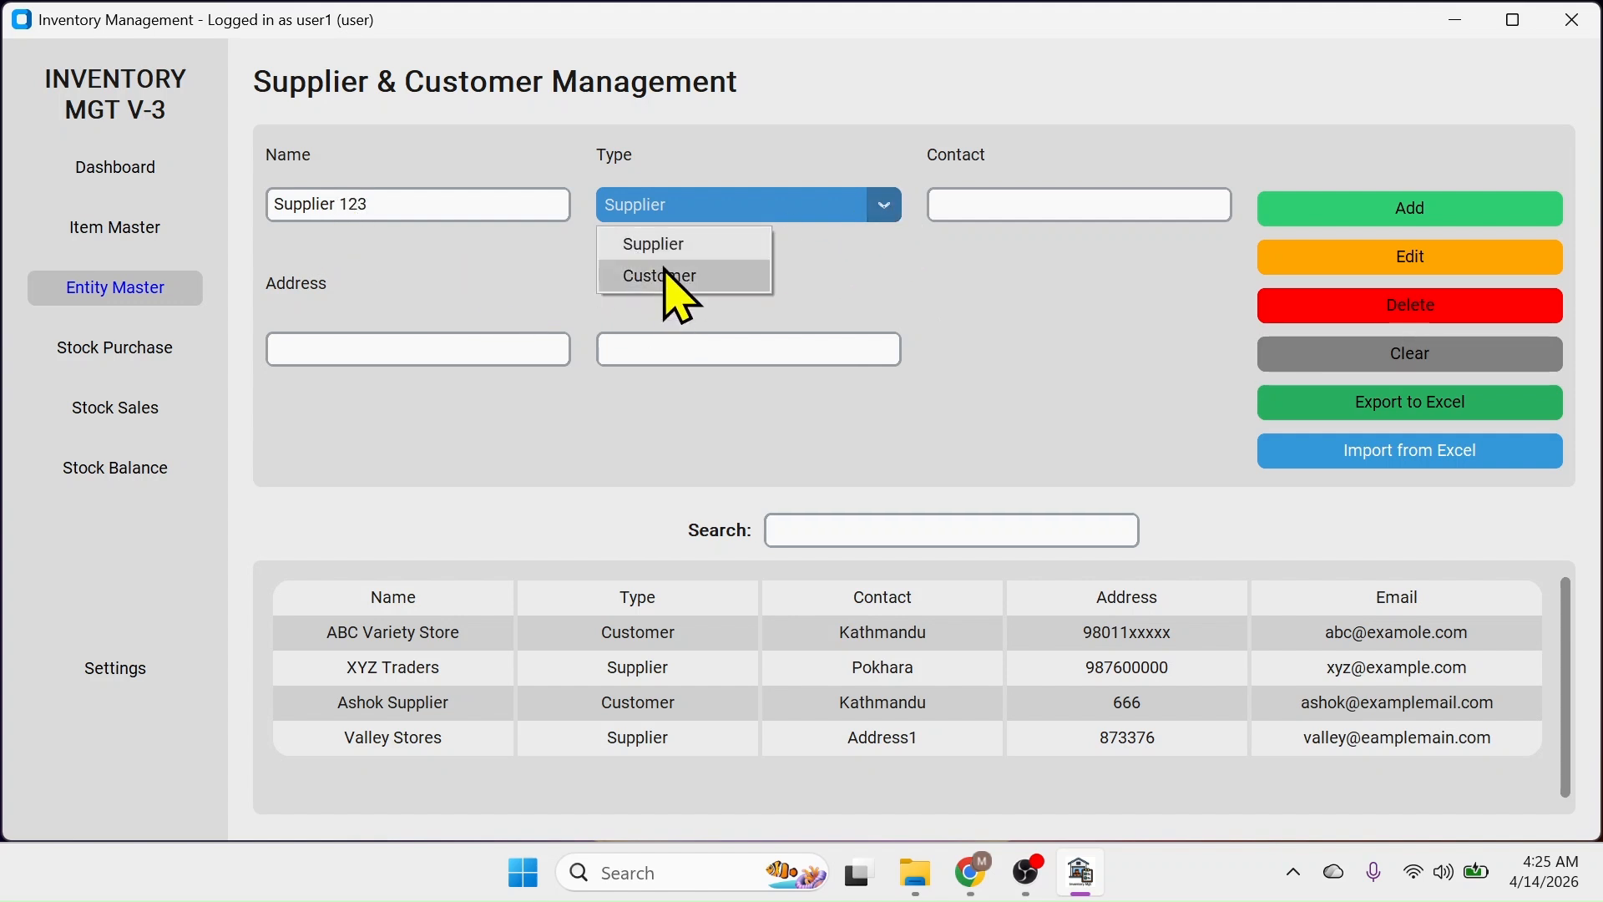
click(668, 249)
click(1005, 205)
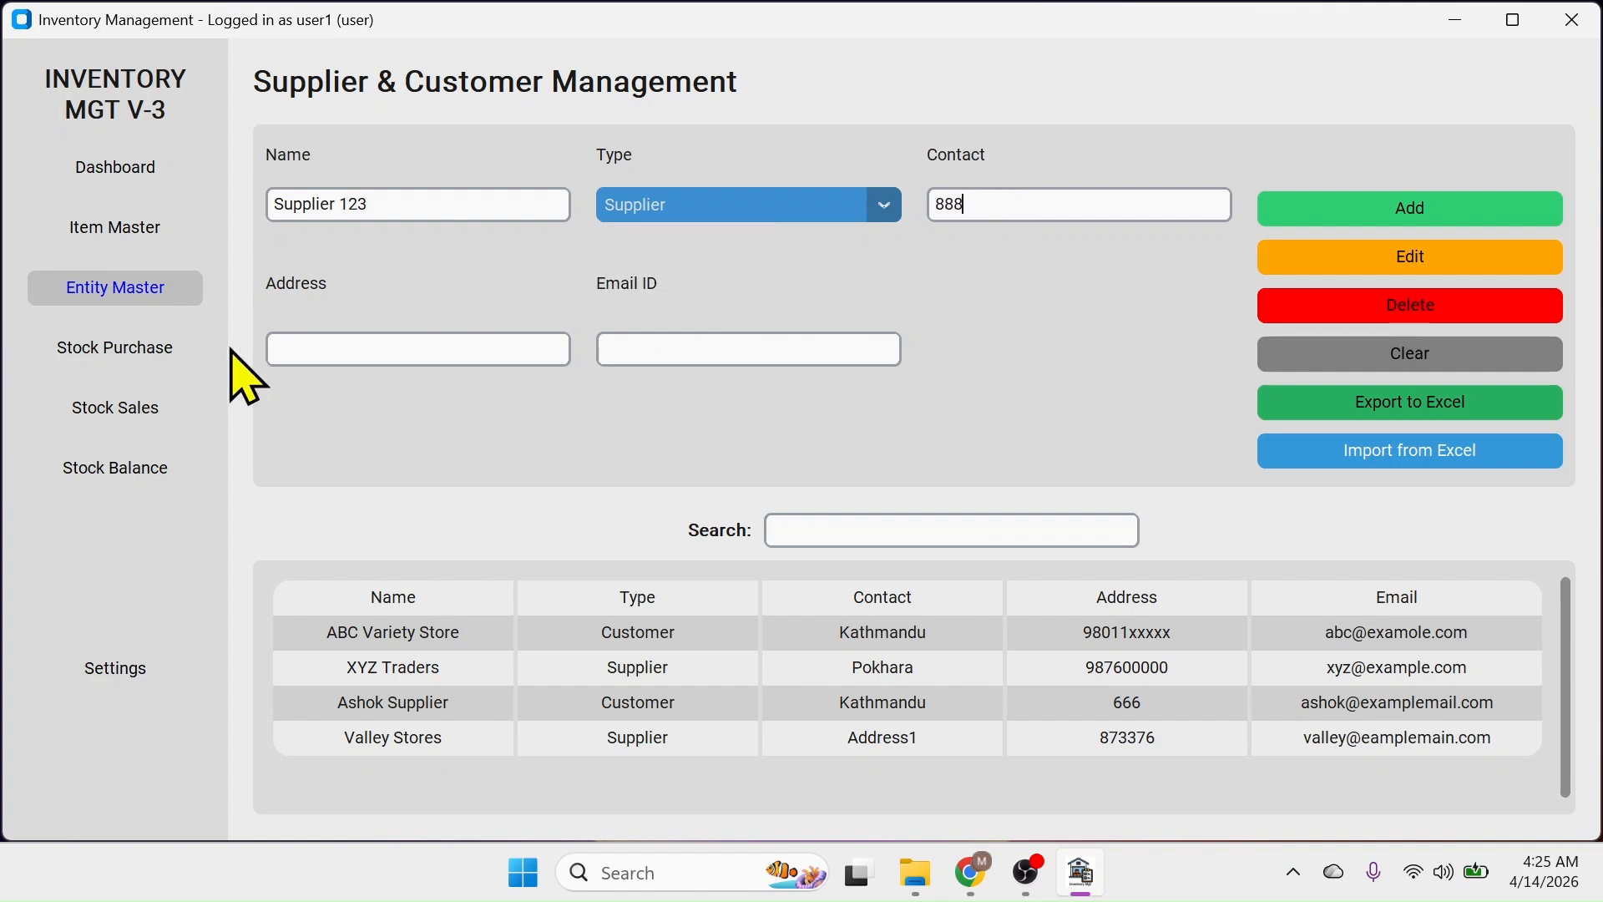
click(324, 349)
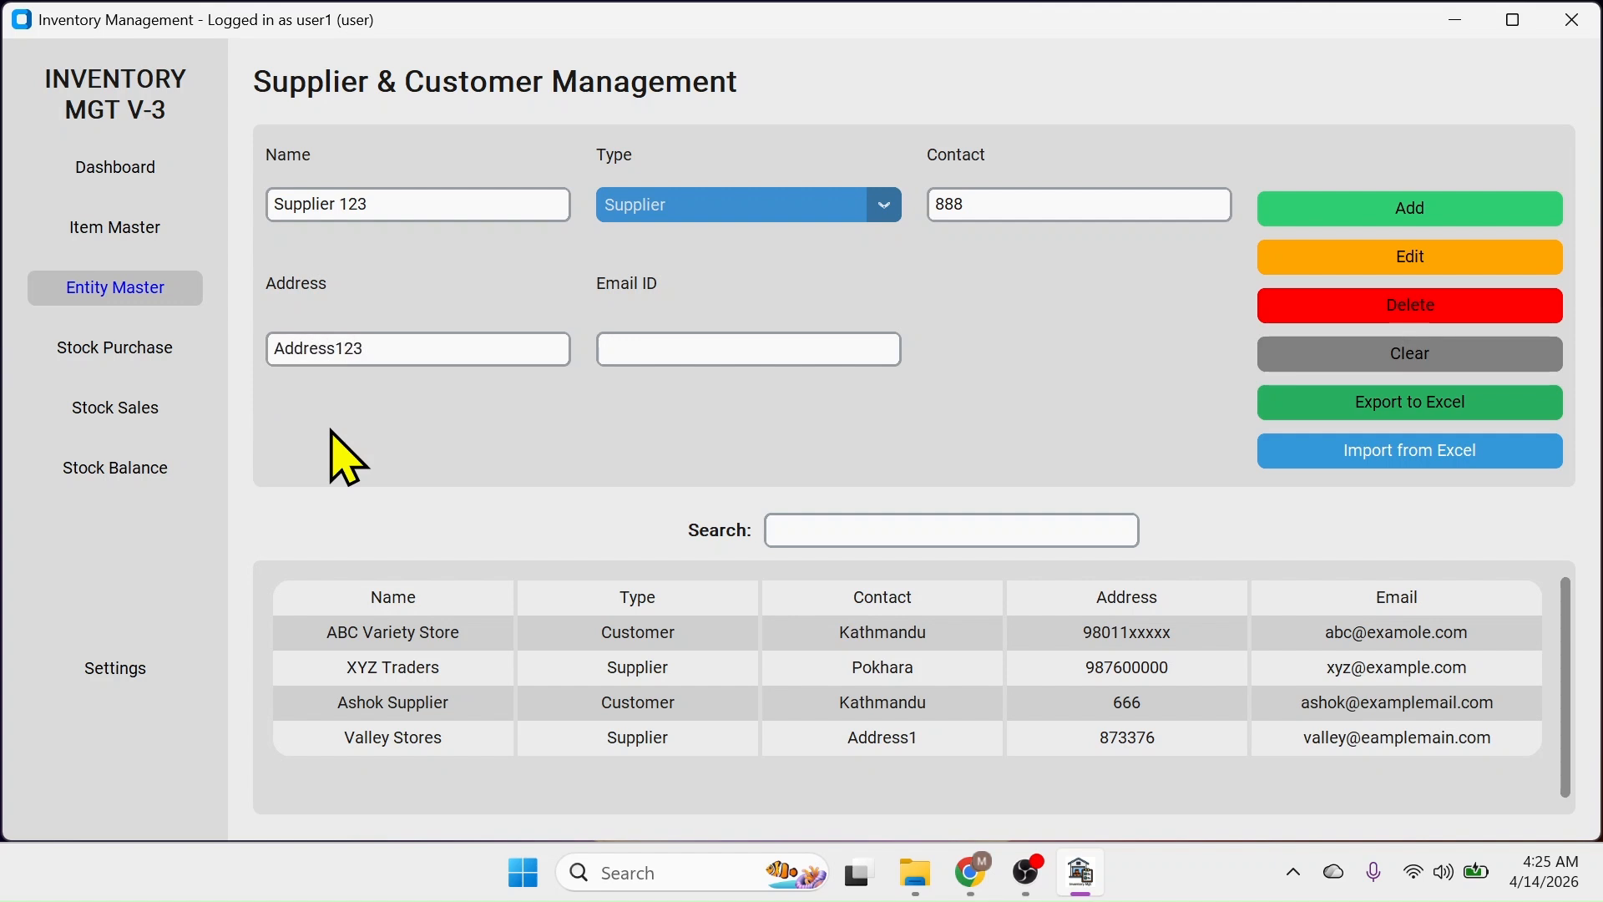
click(629, 344)
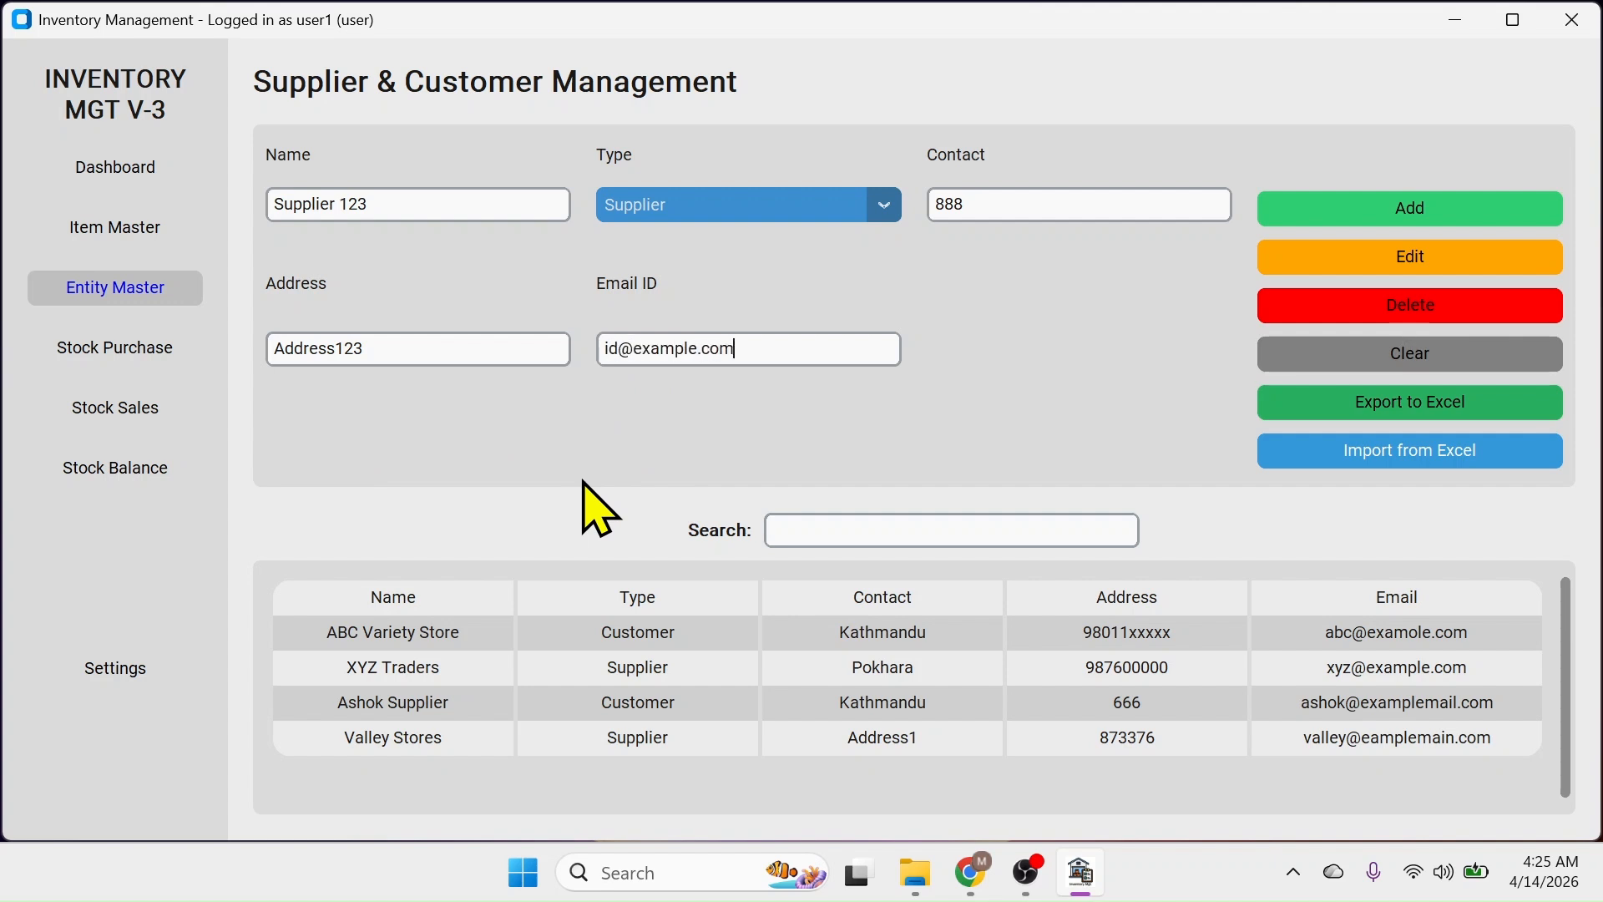
click(1429, 211)
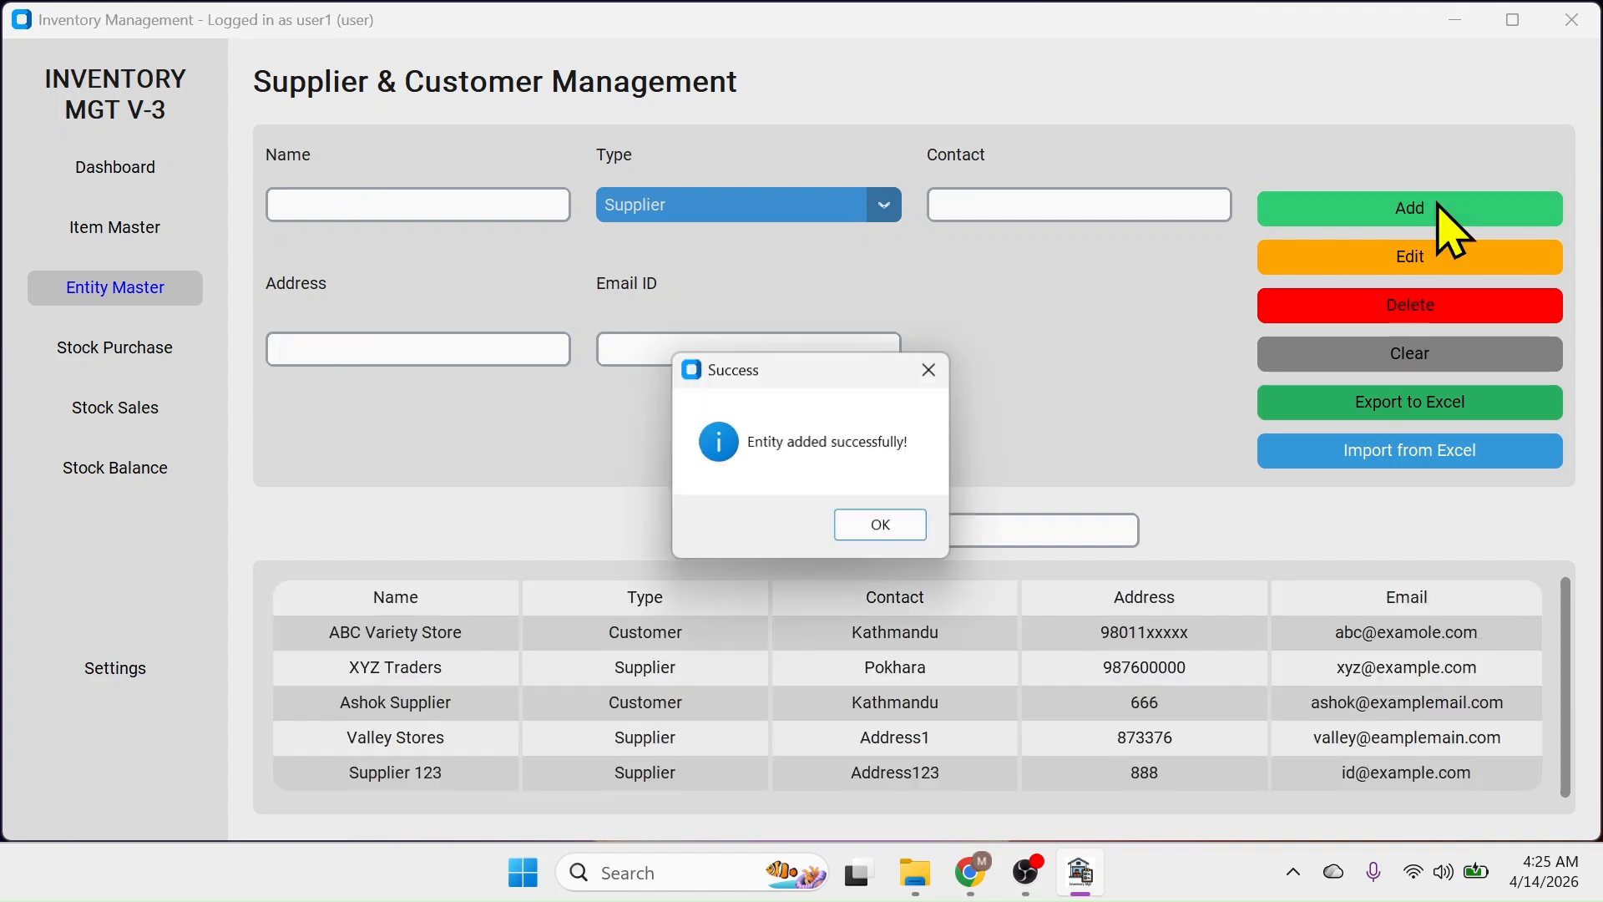
click(887, 526)
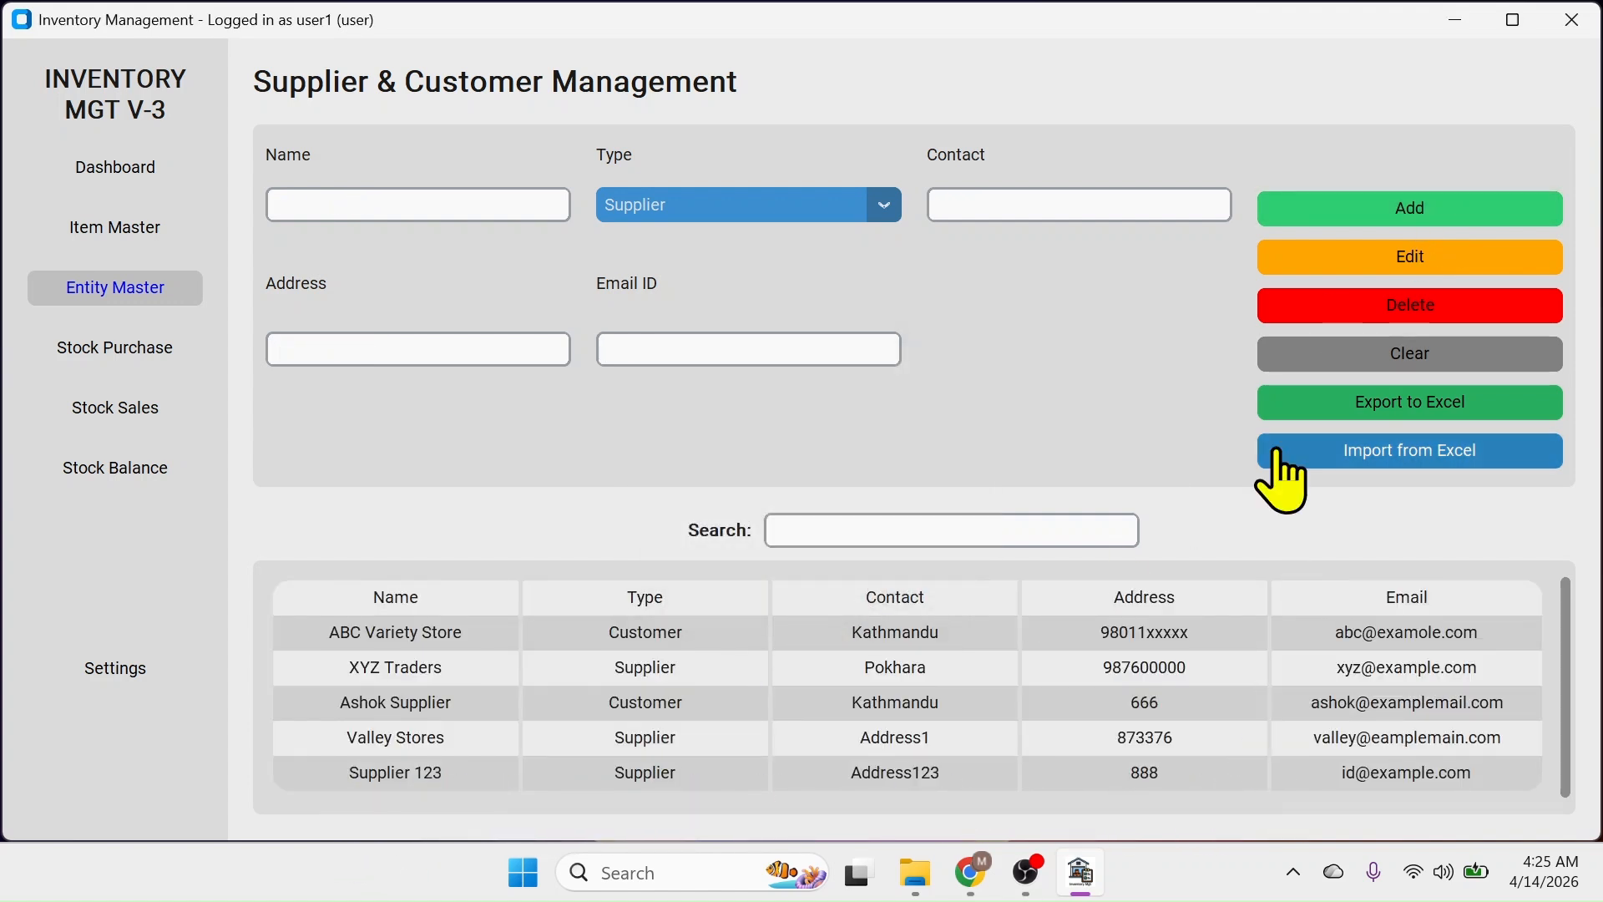
Import the 'entity data' Excel file, adding Capital Distributors and Three Brothers Trading
click(1430, 455)
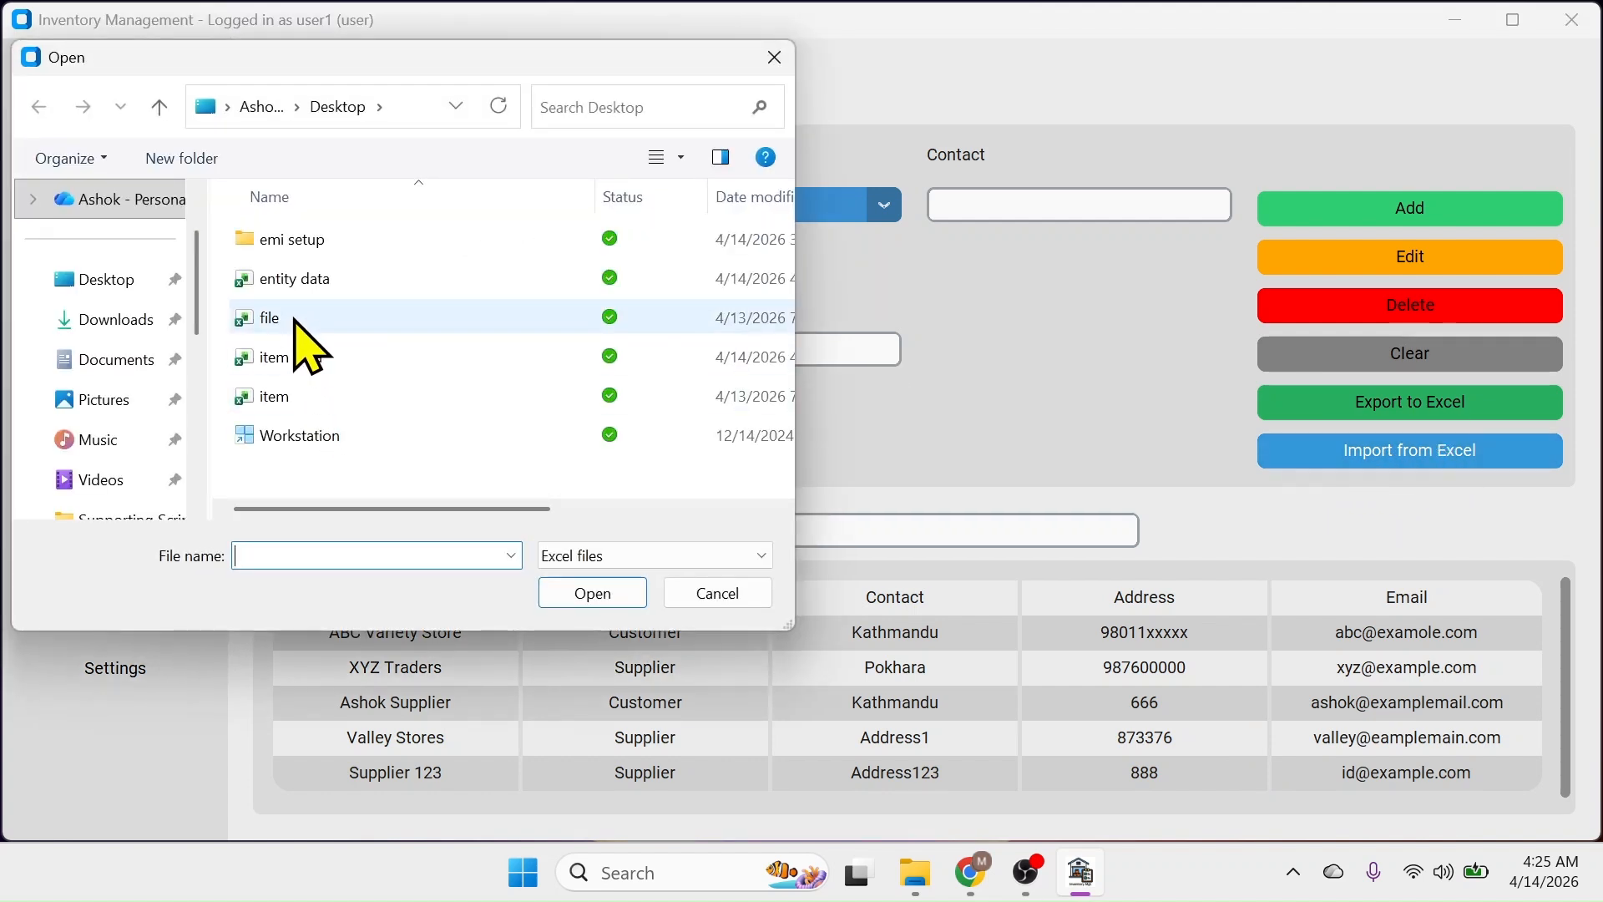
click(343, 282)
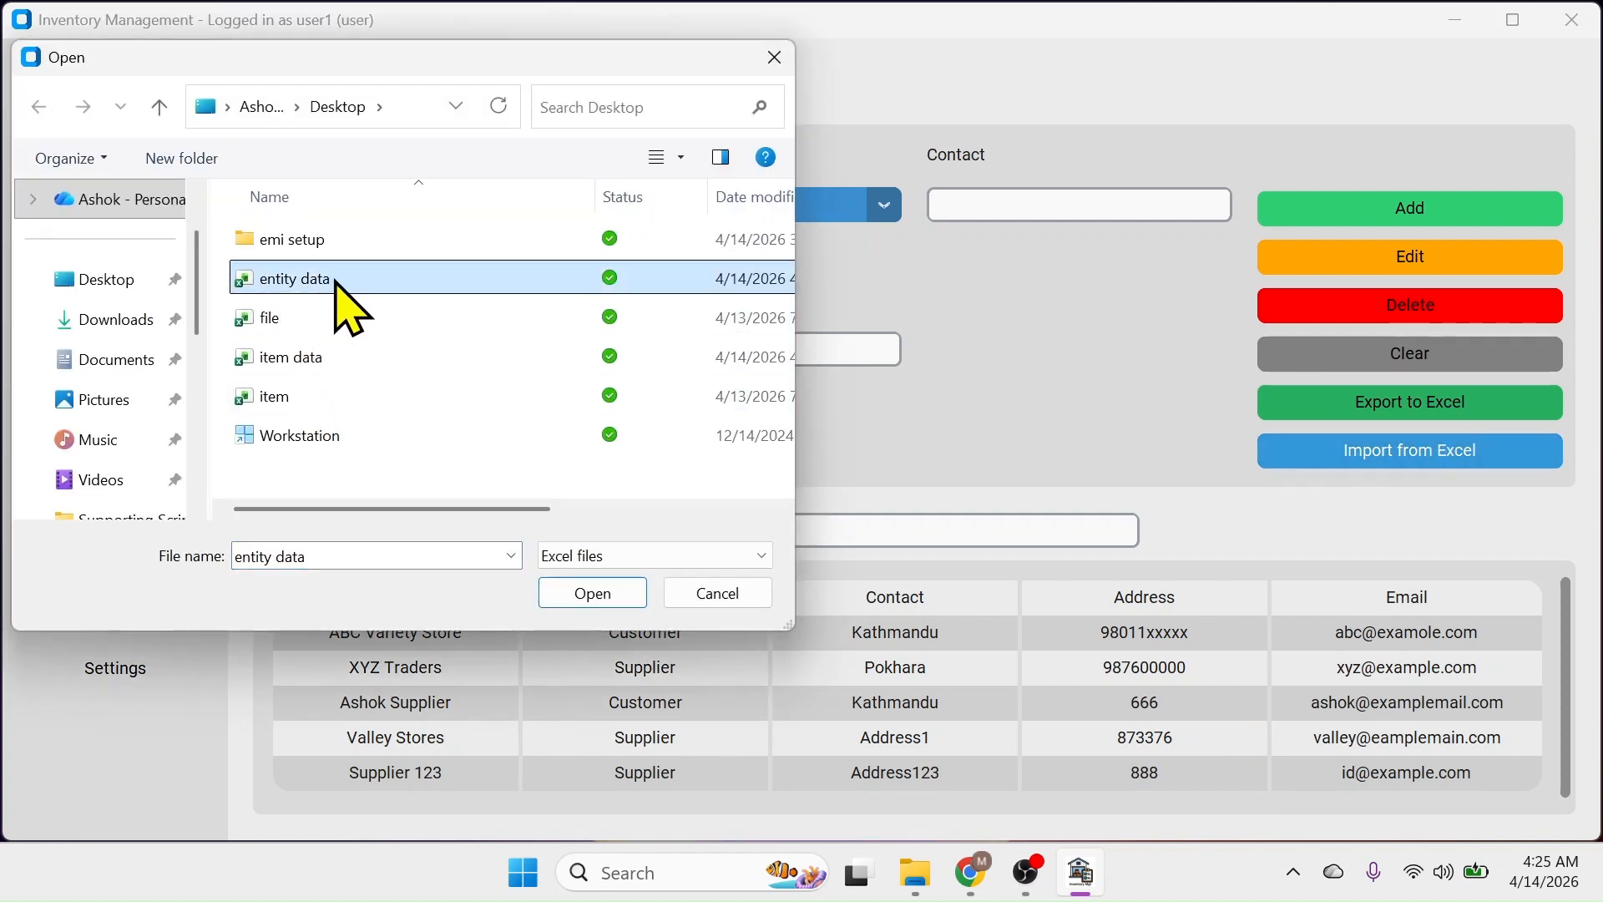
click(595, 595)
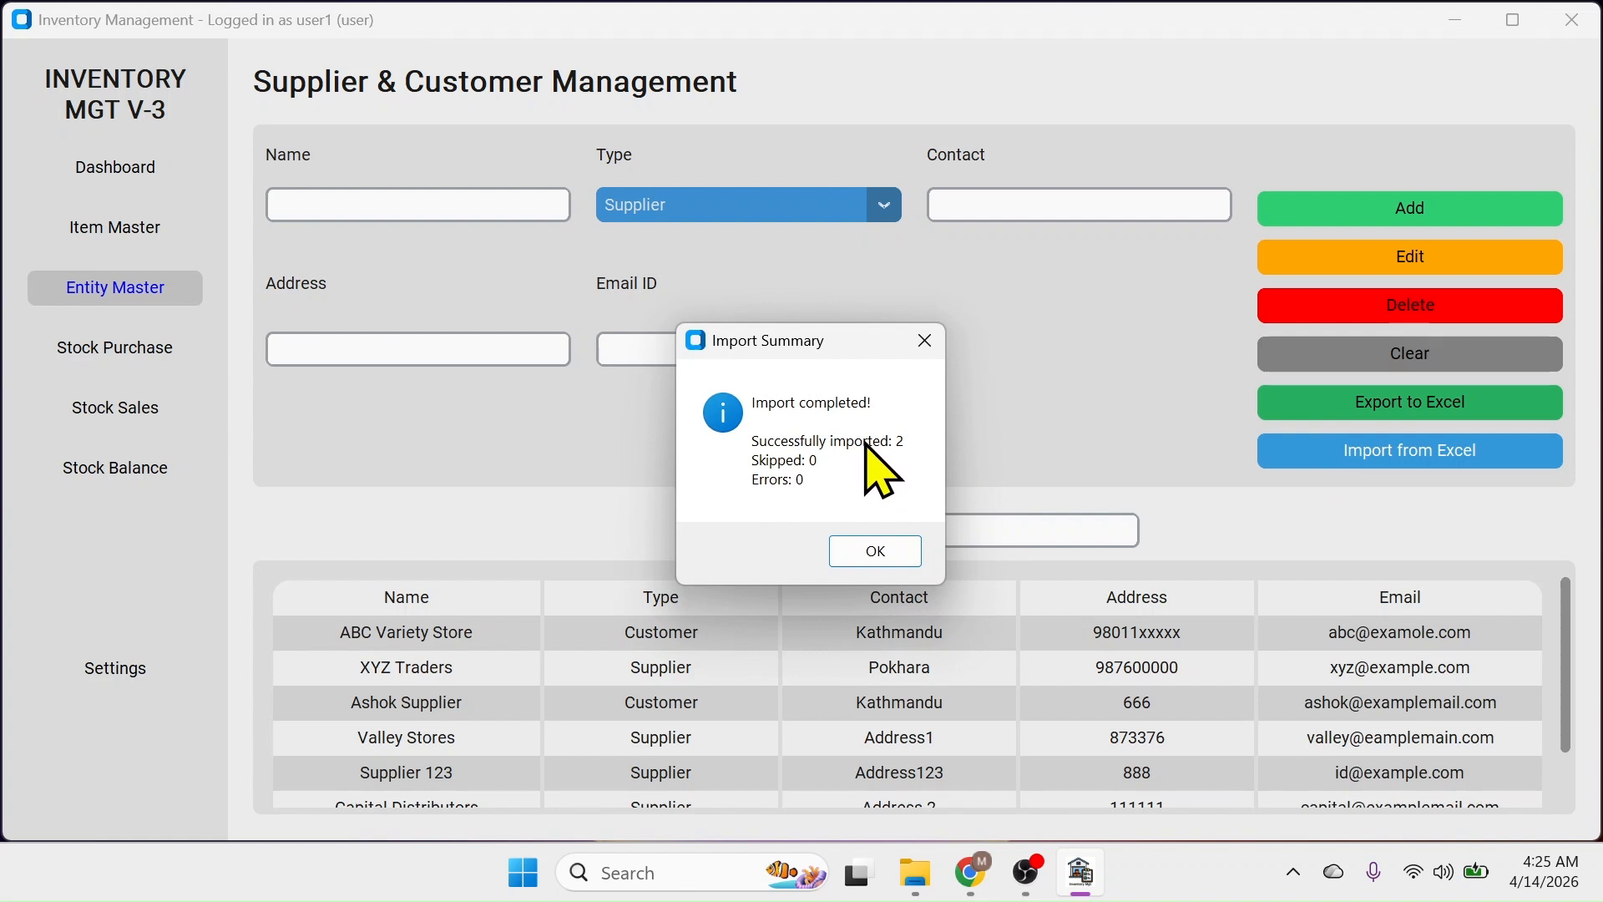
click(874, 551)
scroll(874, 617, down, 2)
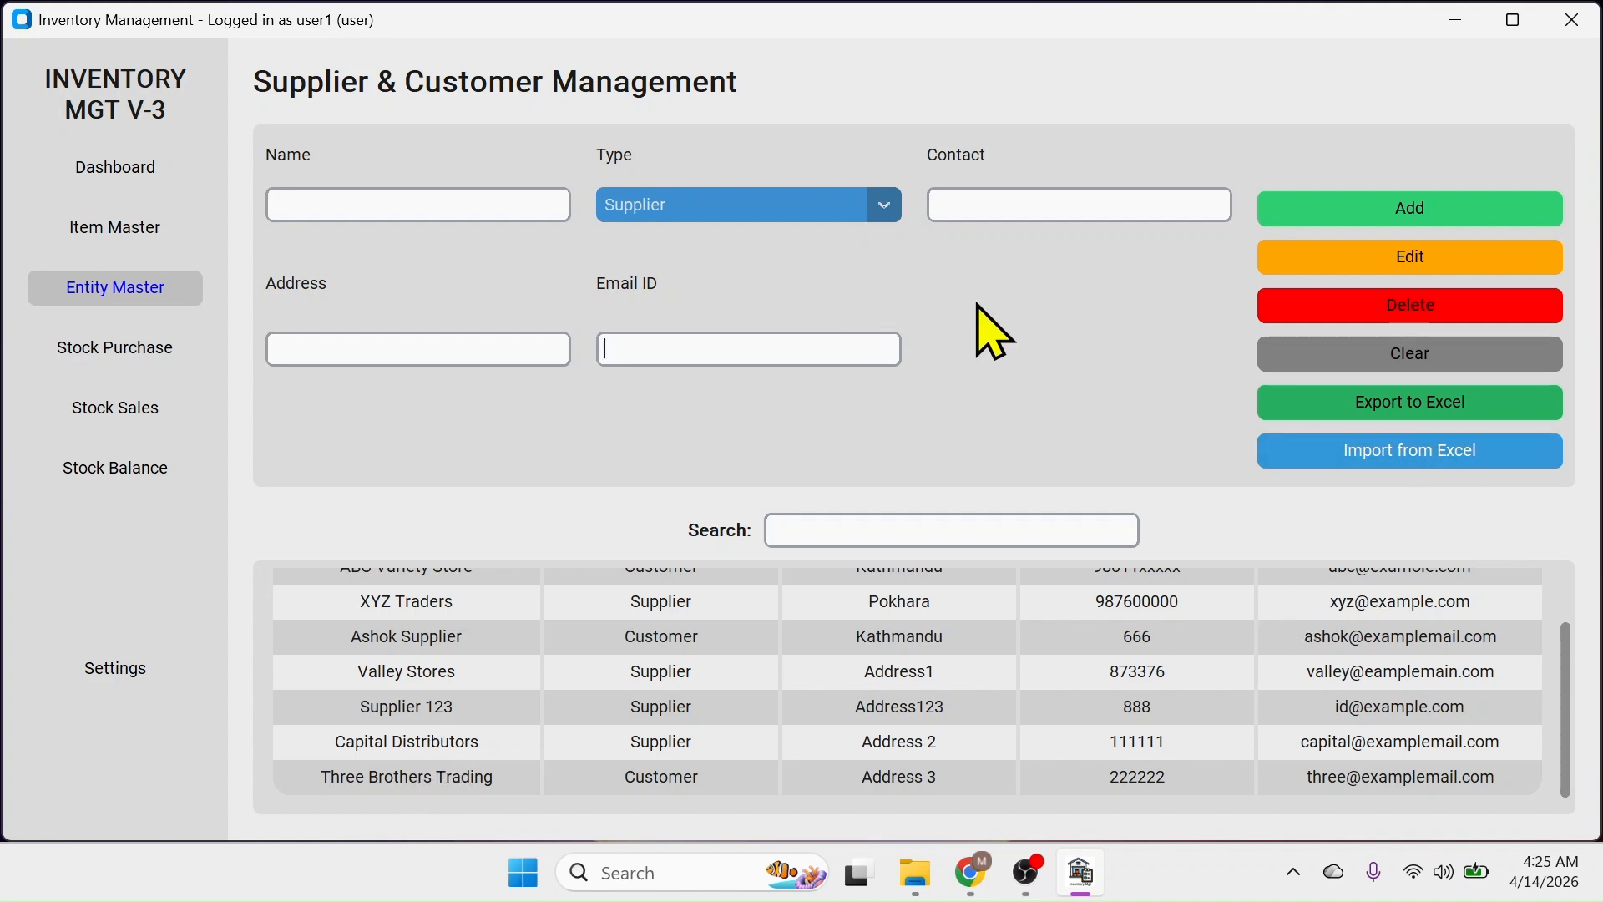
click(117, 349)
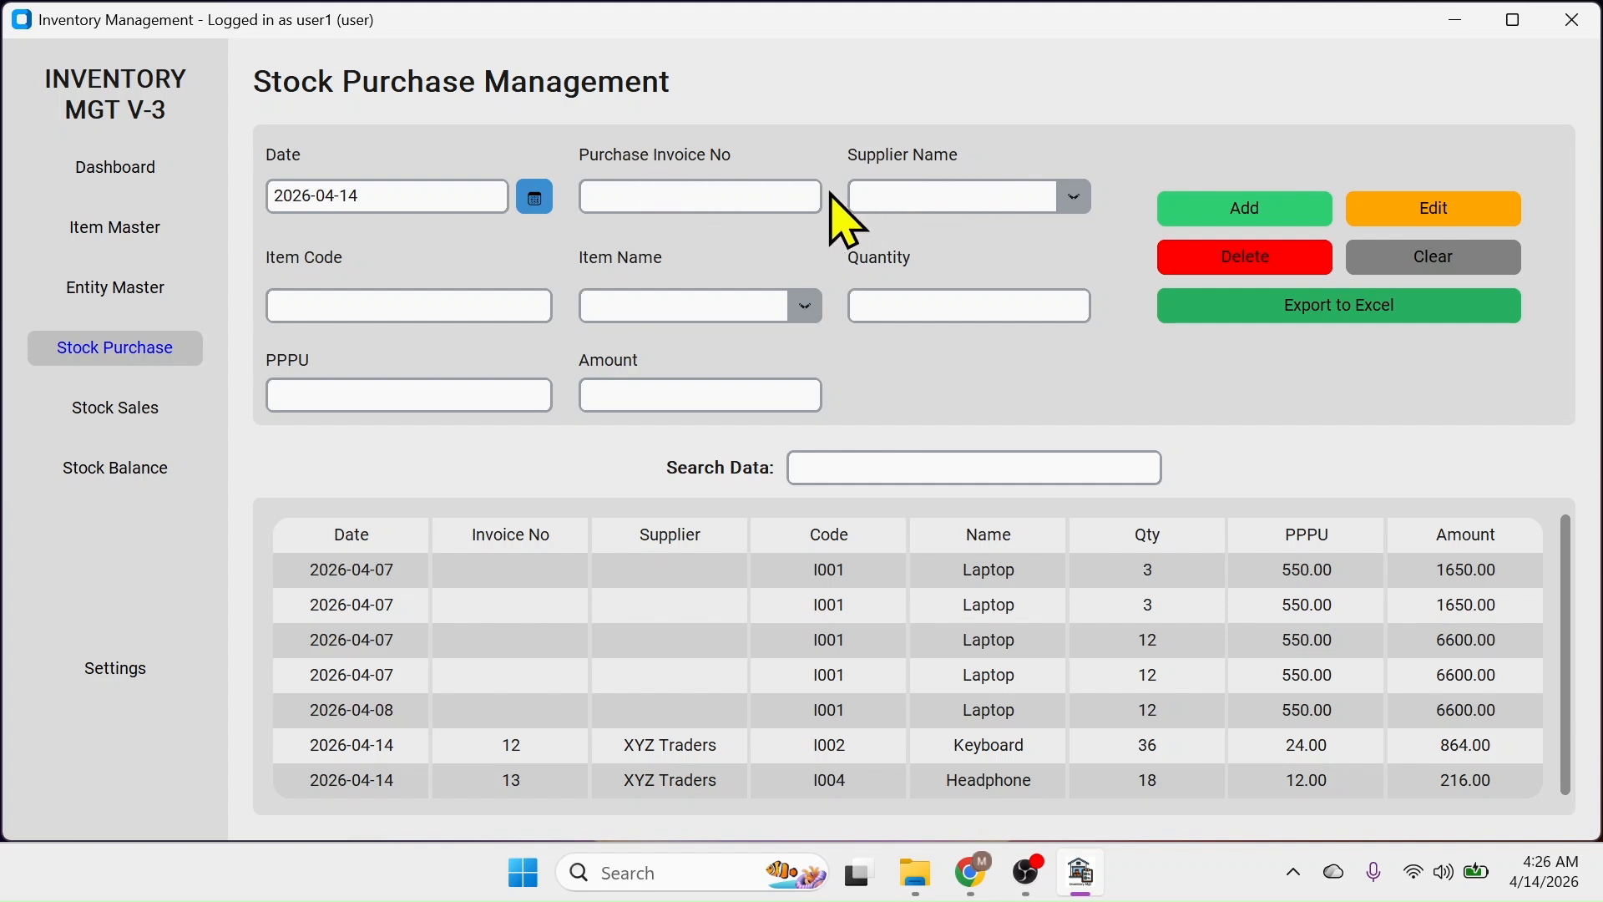
Start purchase invoice PI-01 and check the supplier list in Entity Master
click(665, 190)
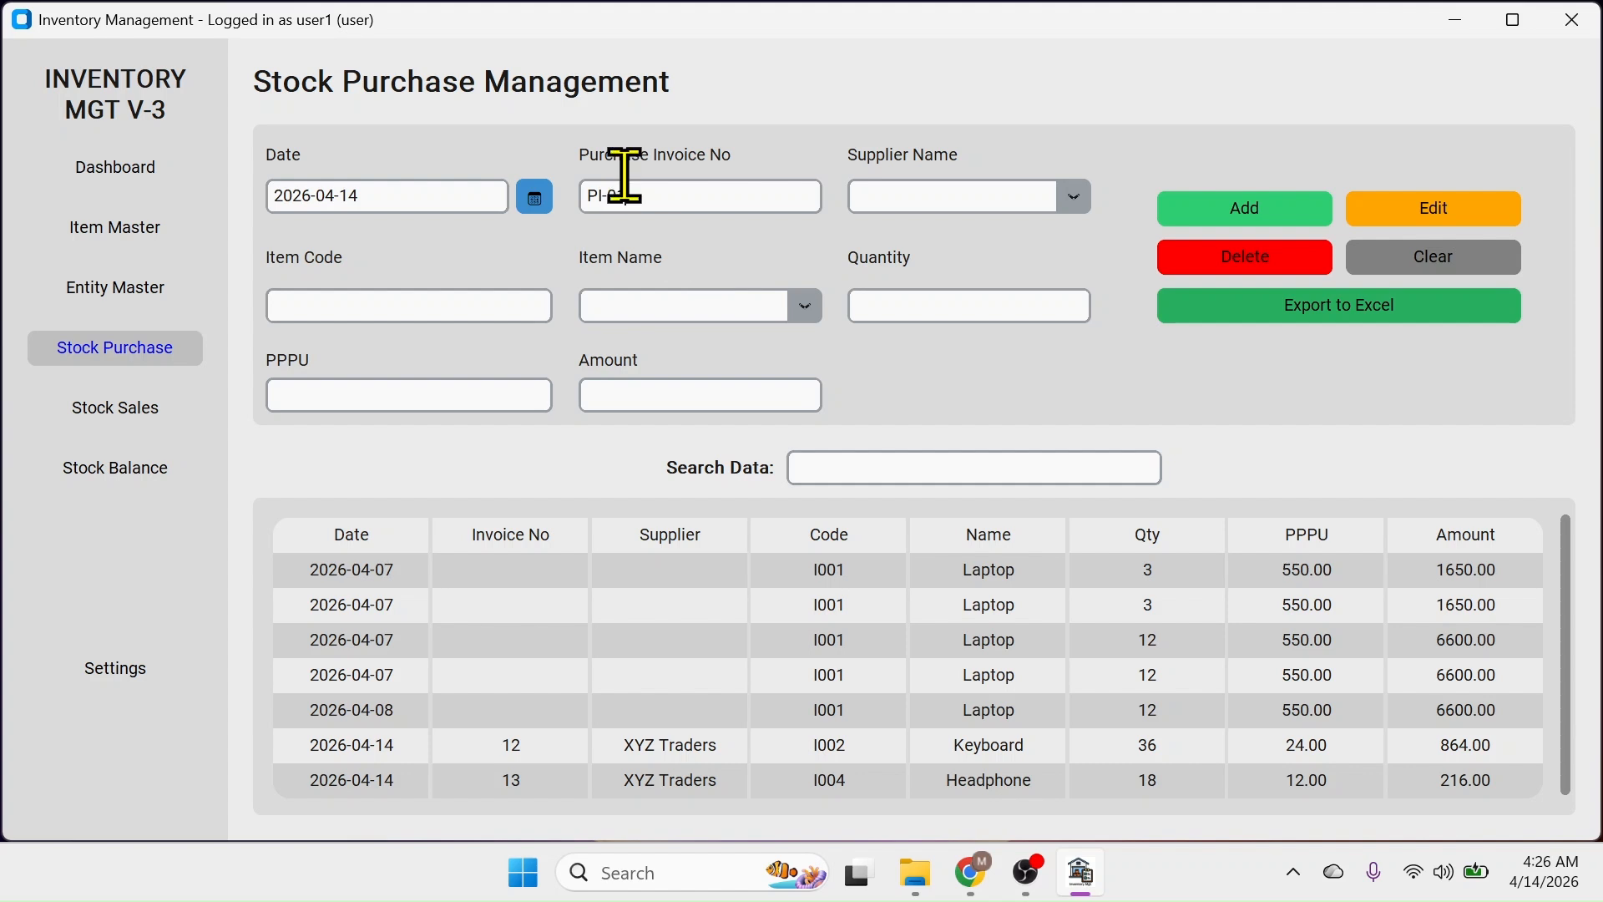
click(1075, 199)
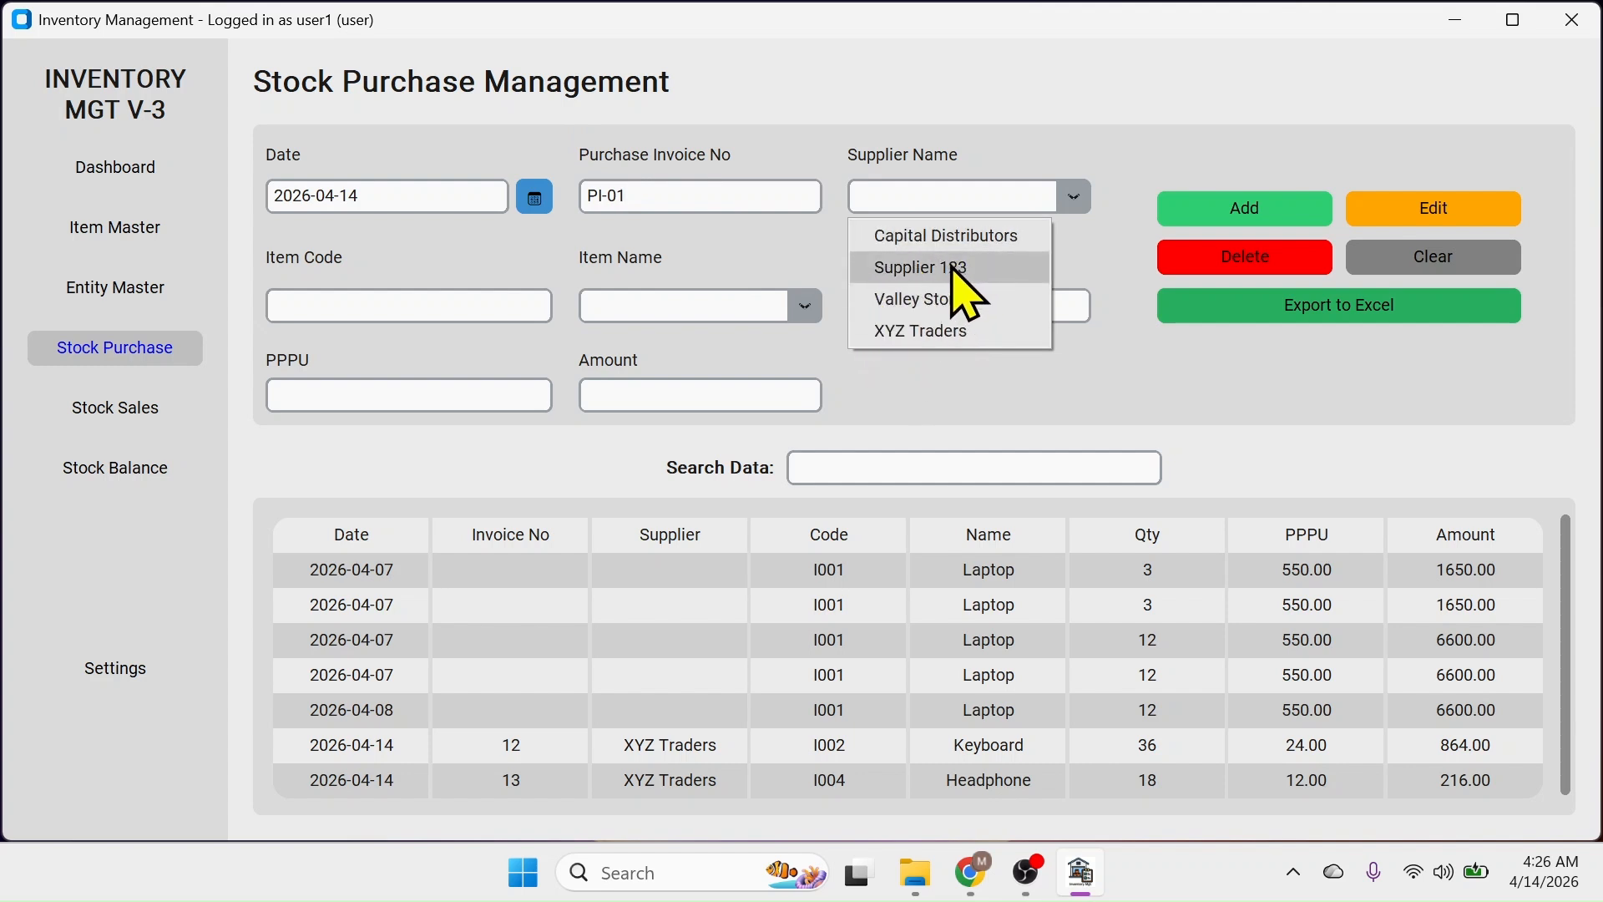
click(117, 293)
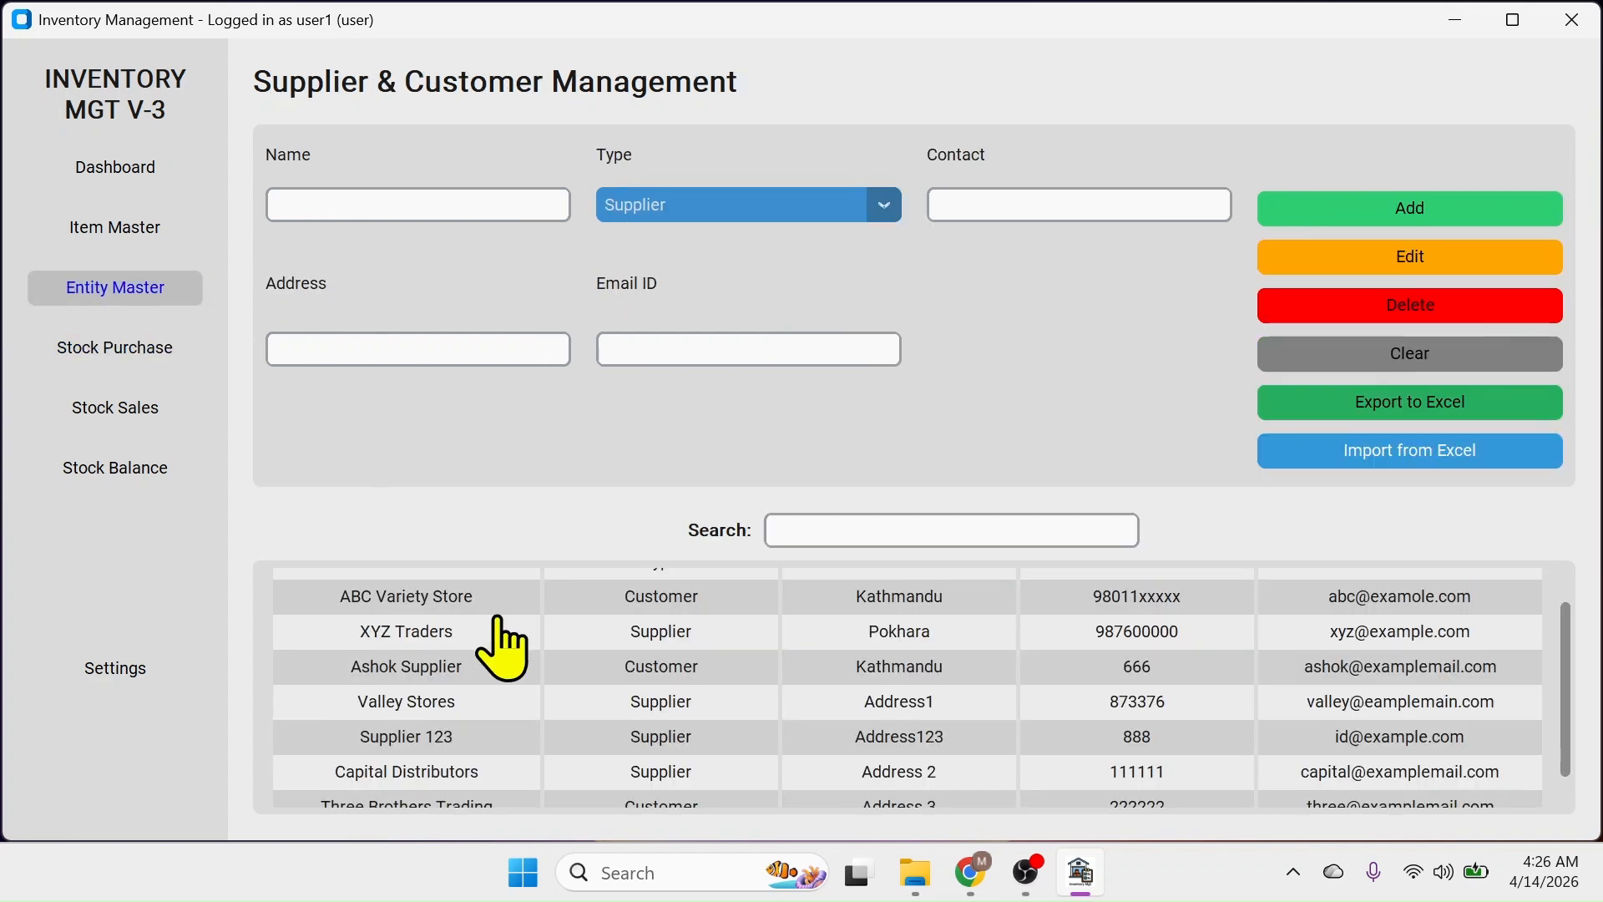
scroll(817, 695, down, 1)
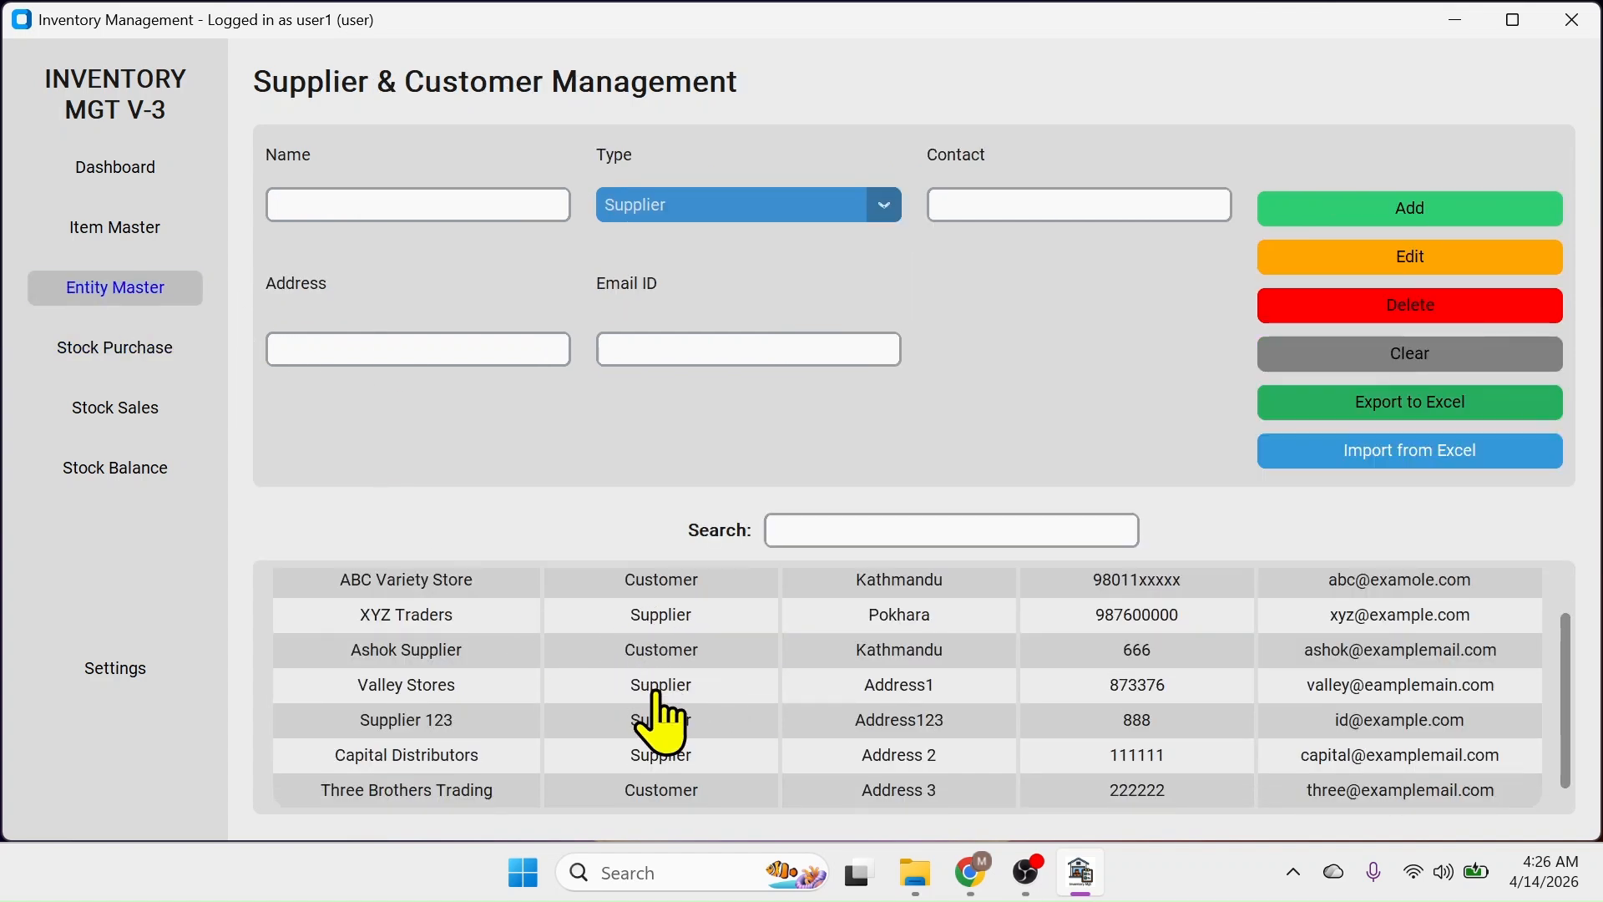
click(126, 351)
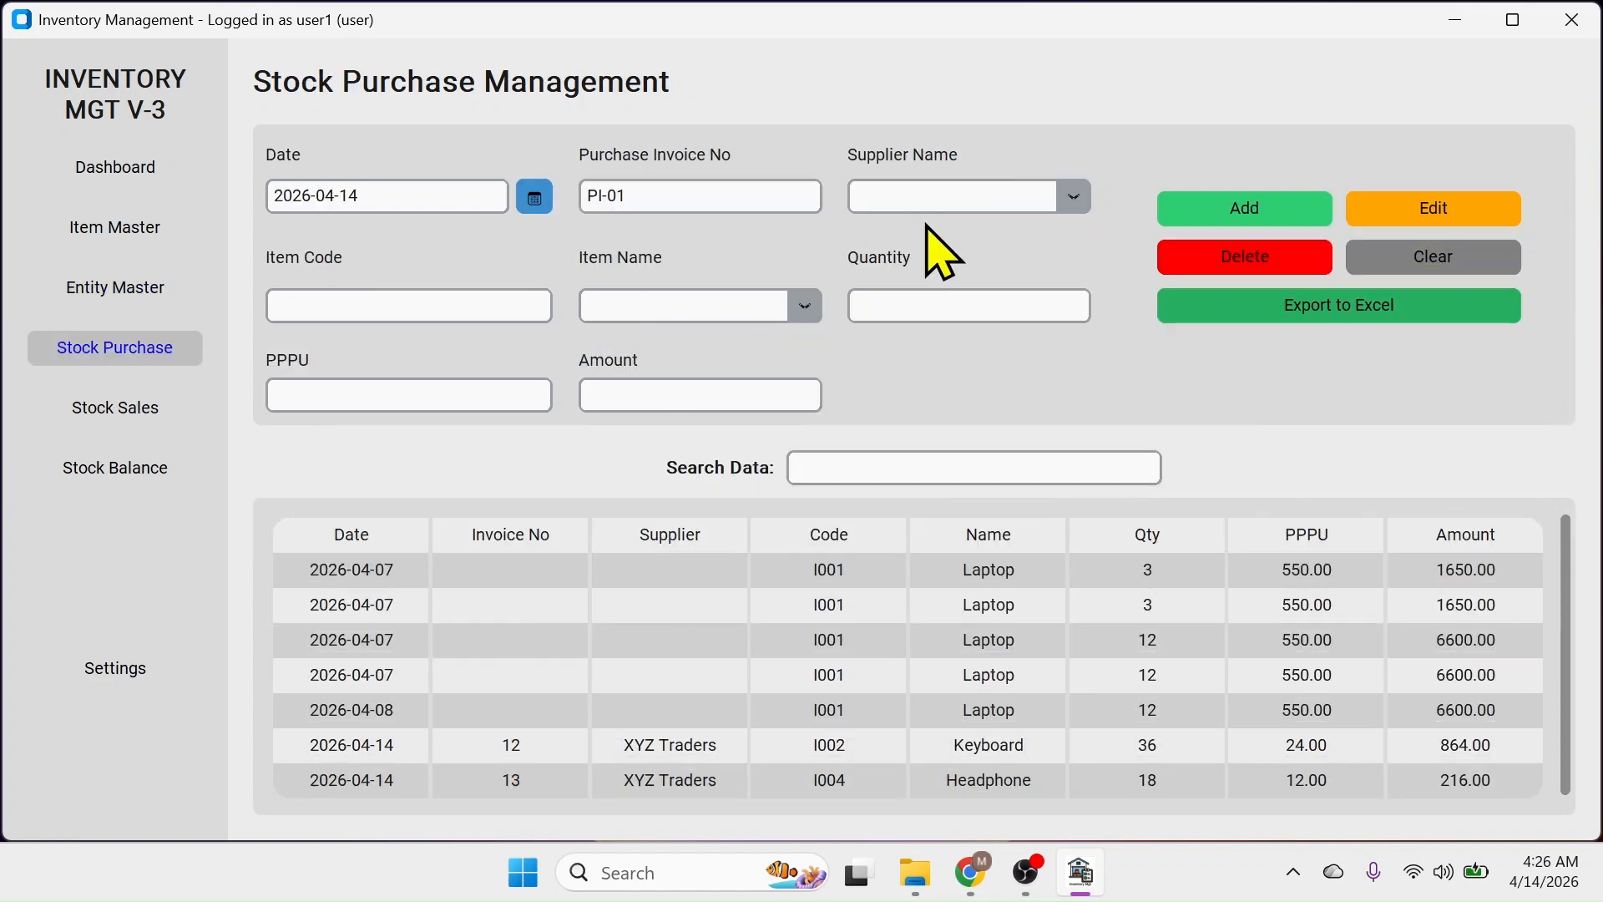
Record 12 Keyboards (I002) from Capital Distributors at 23.00, totalling 276.00
click(1085, 198)
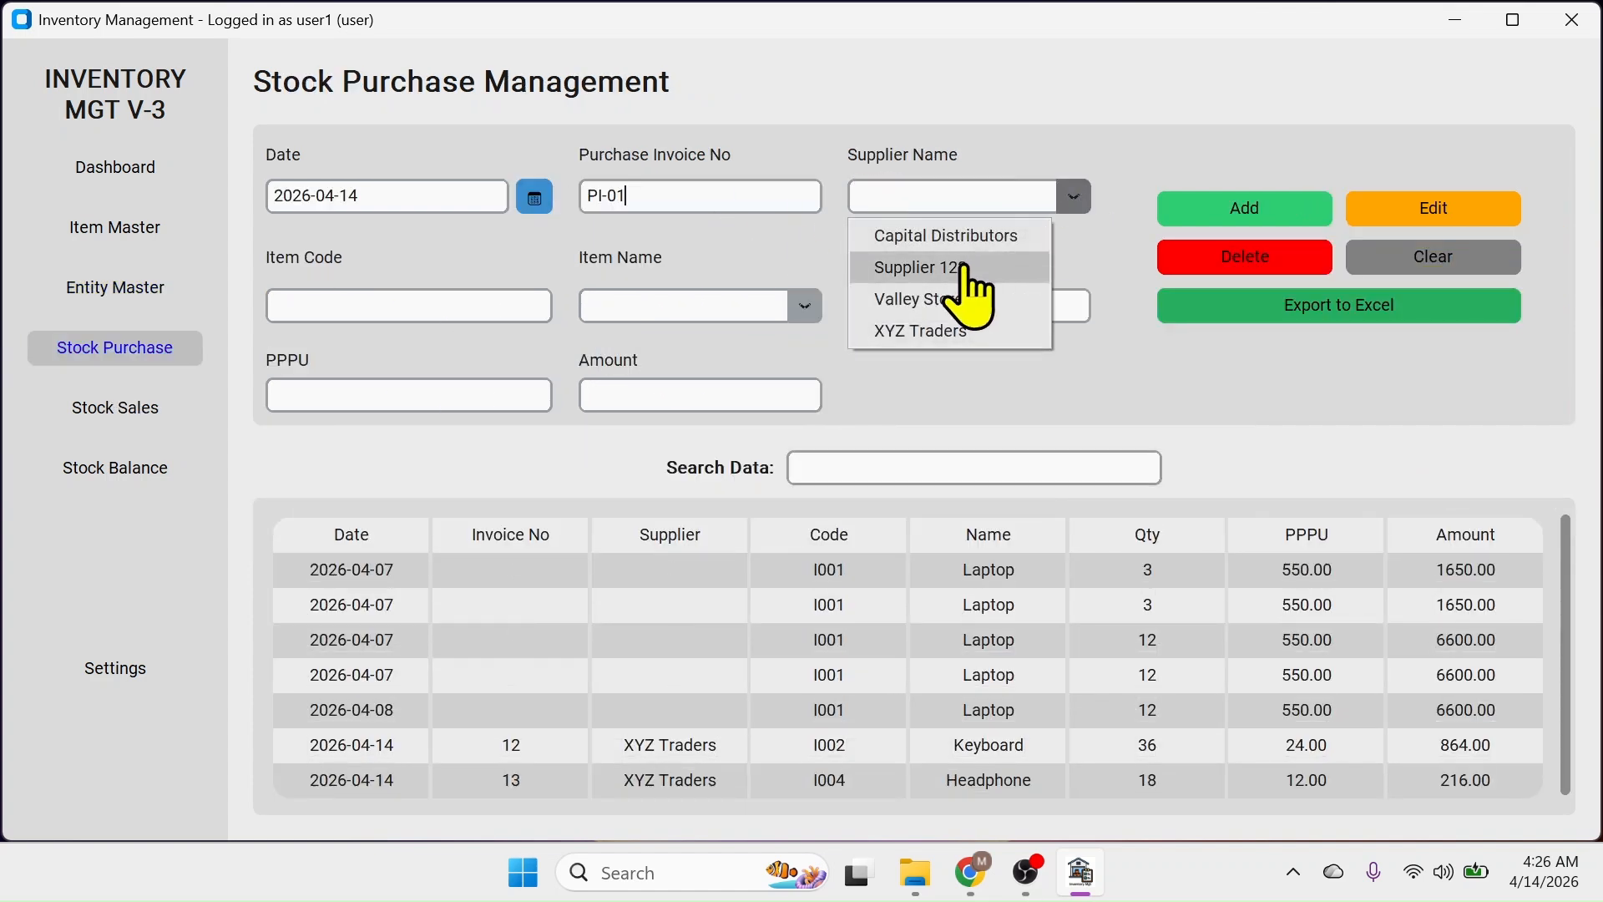
click(923, 242)
click(348, 304)
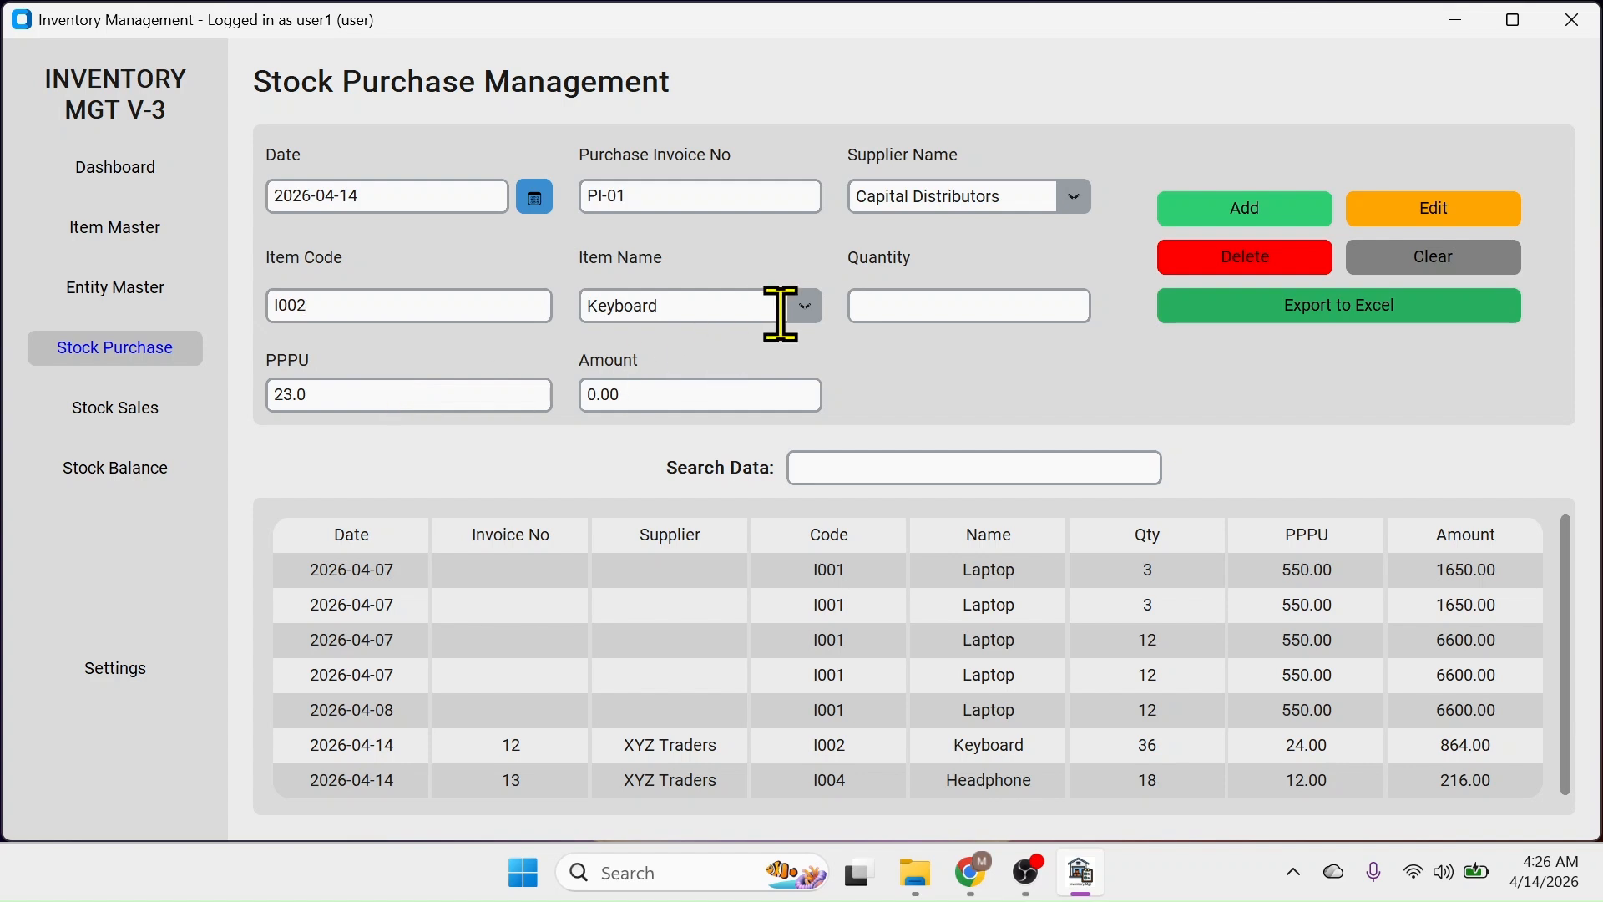
click(900, 304)
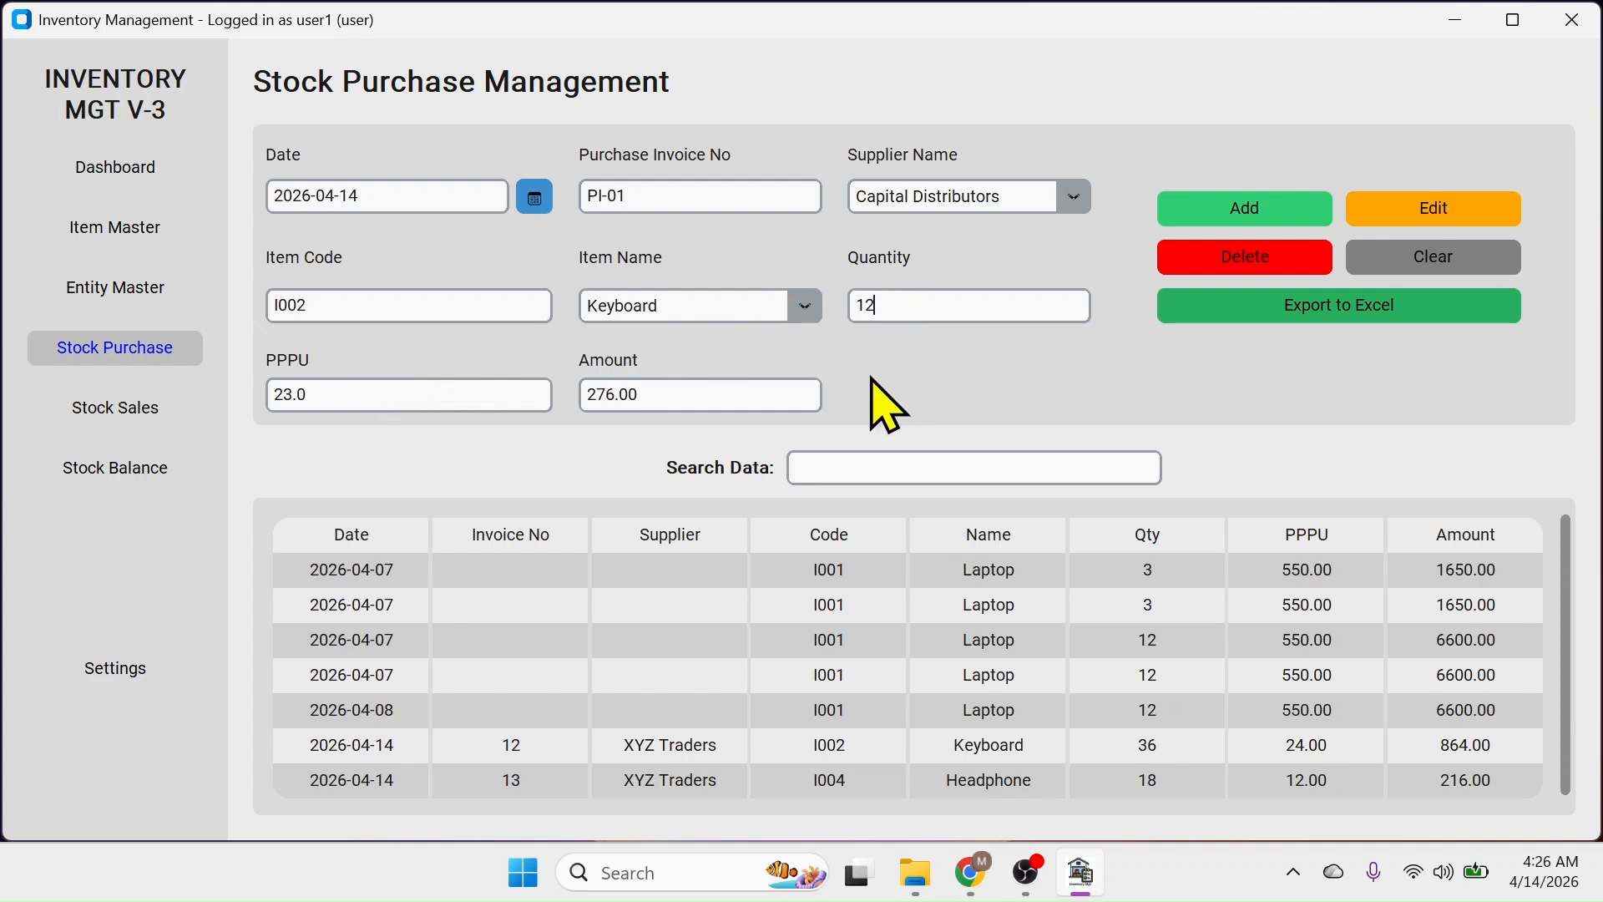
text(12)
click(1244, 210)
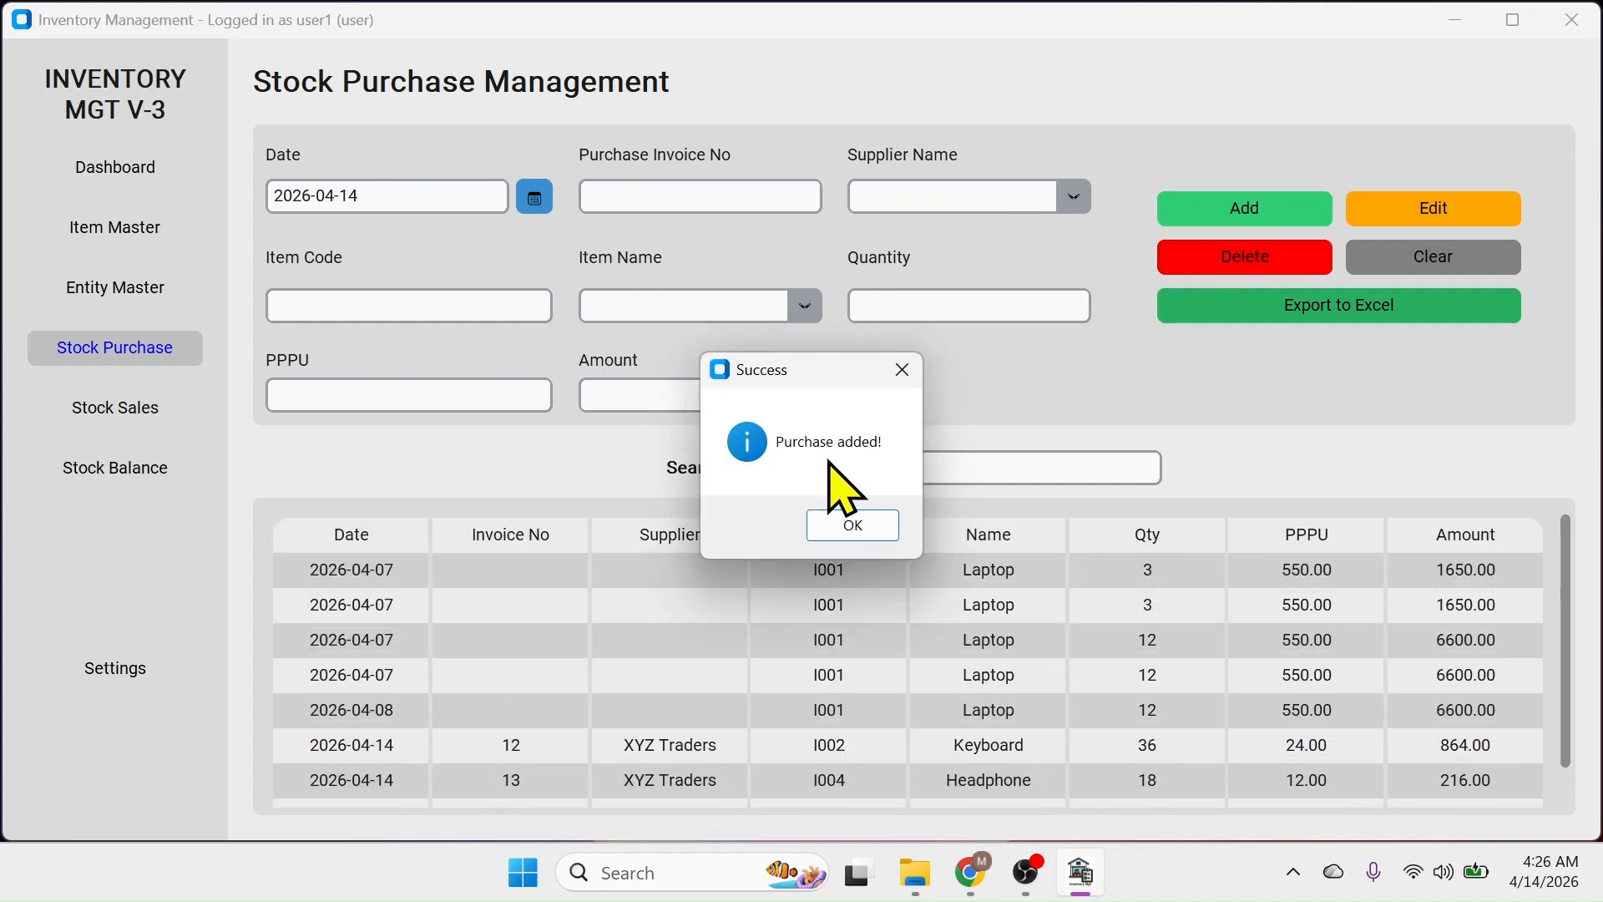
click(834, 534)
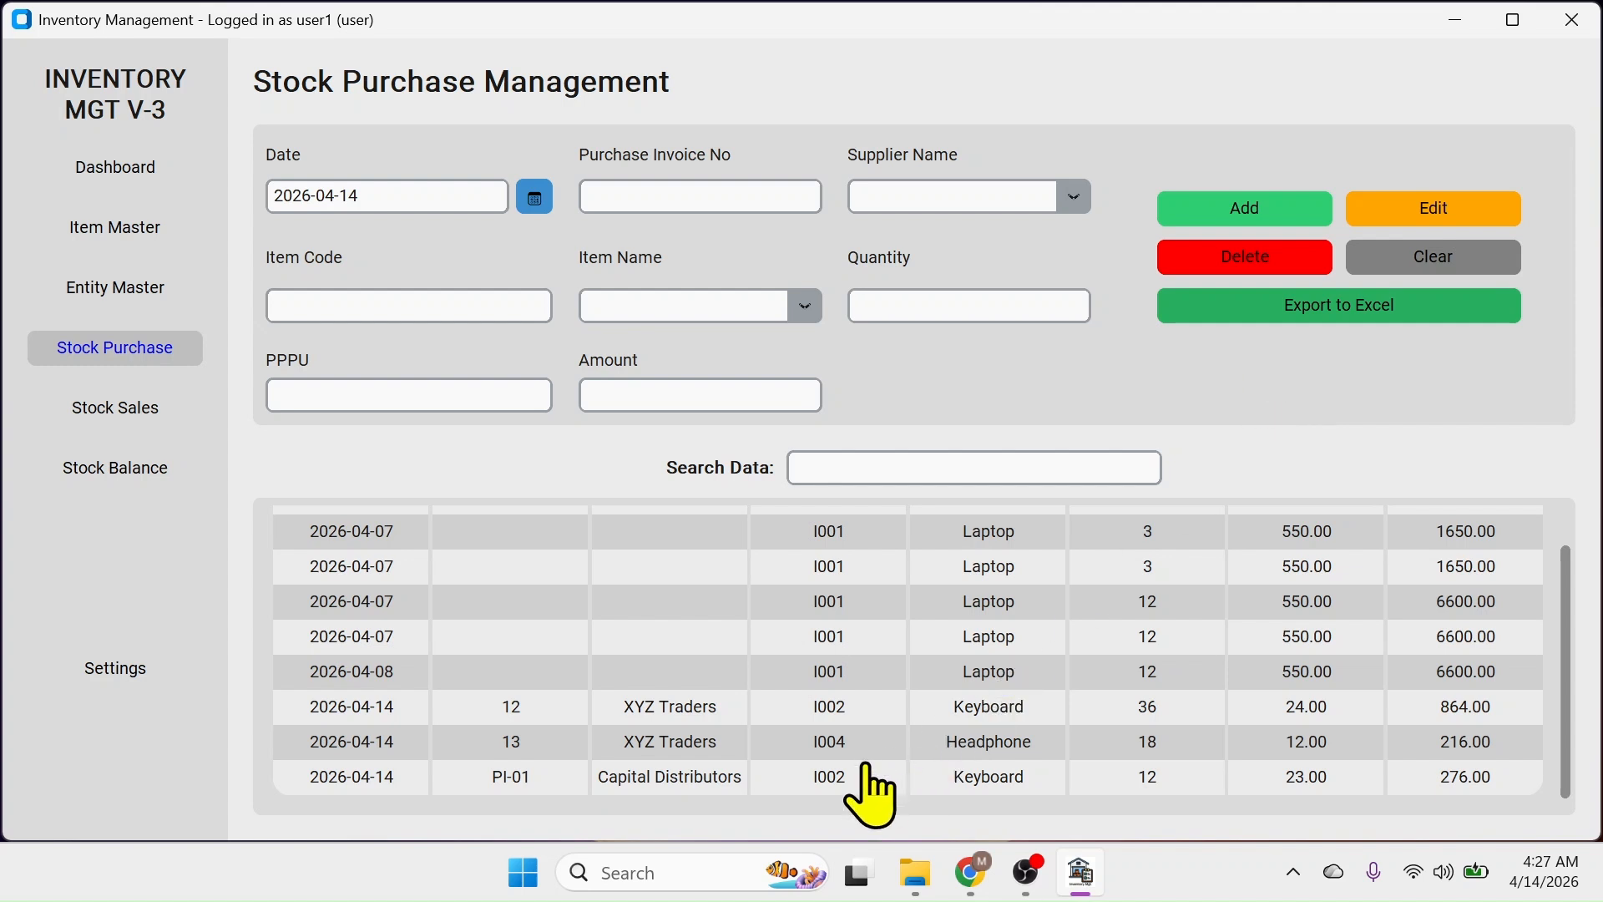
click(831, 776)
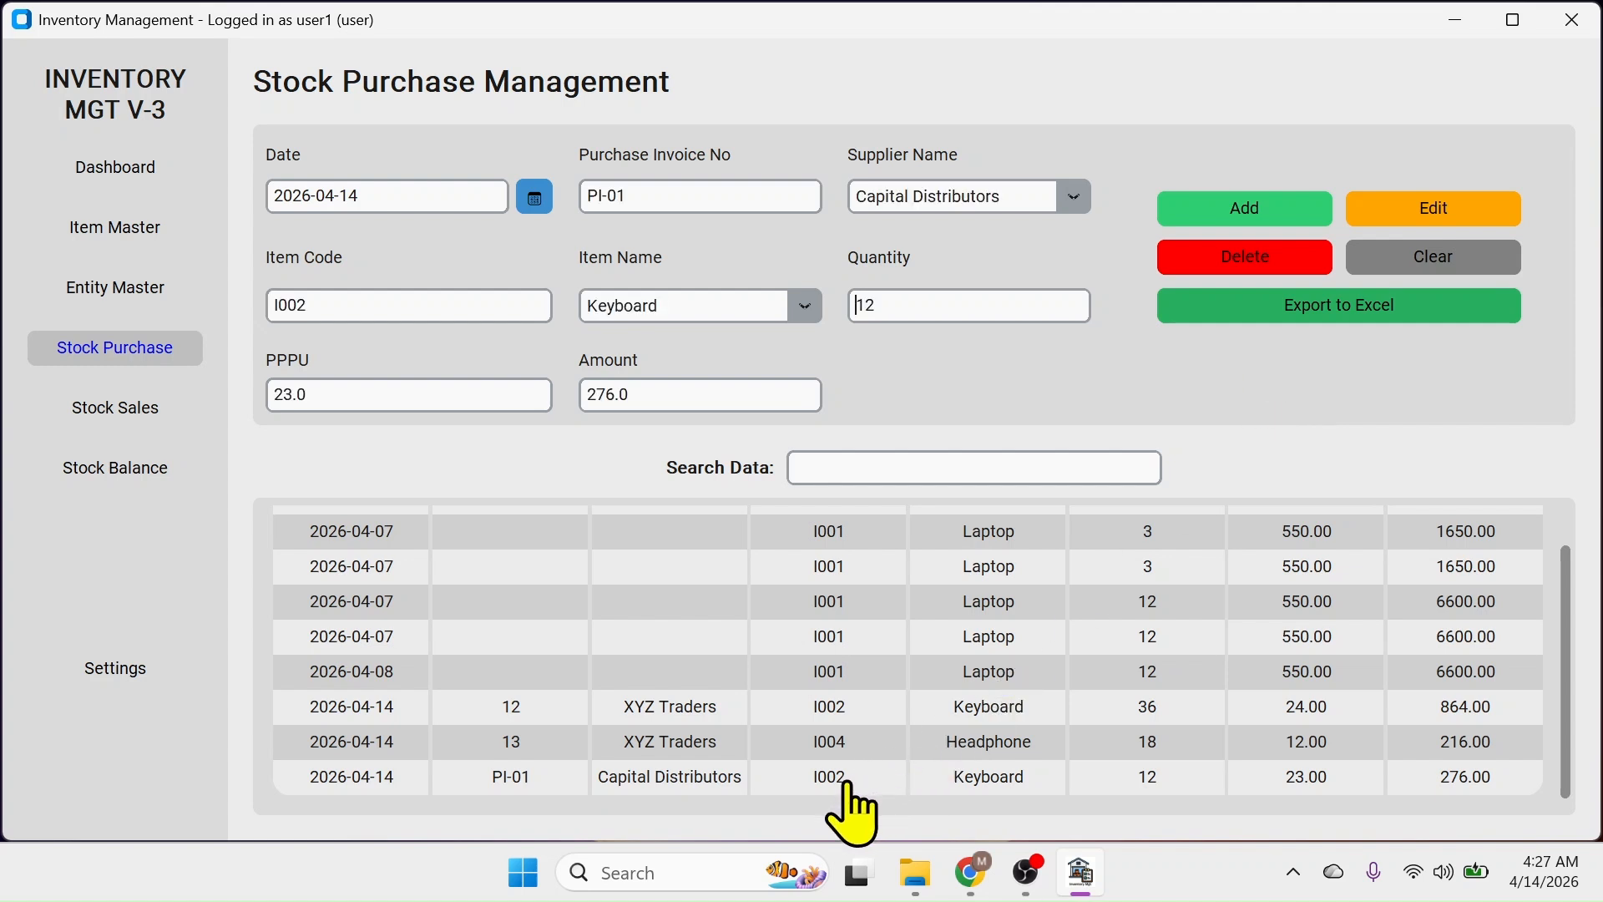
Cancel the admin prompt for deleting PI-01, then switch to Stock Sales
click(1248, 258)
drag(598, 240, 940, 241)
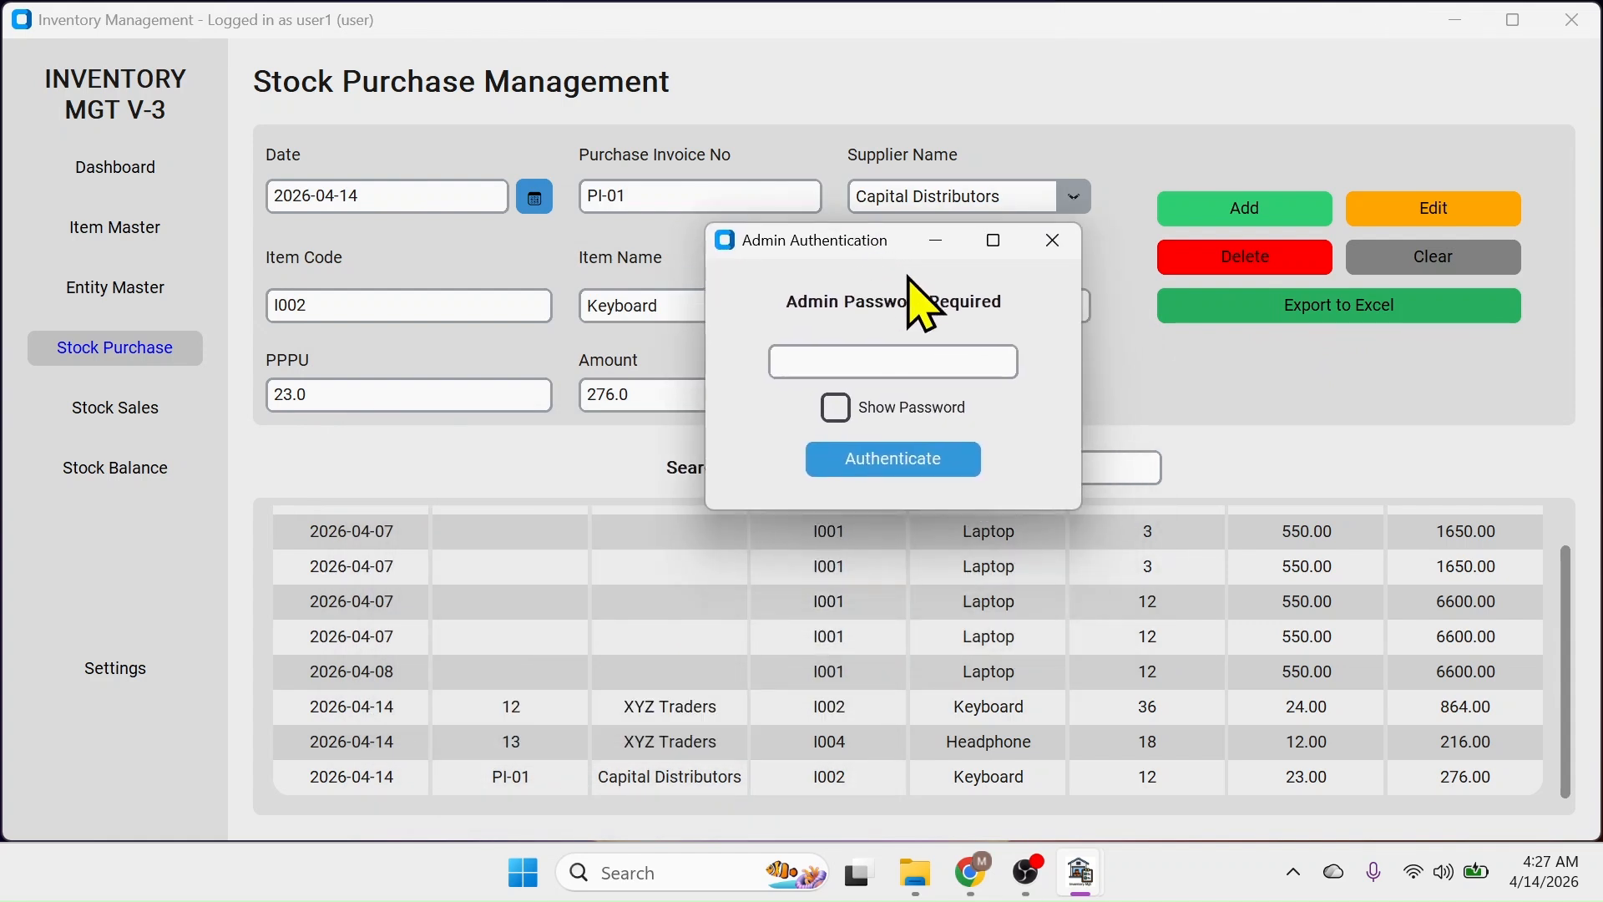
click(1052, 243)
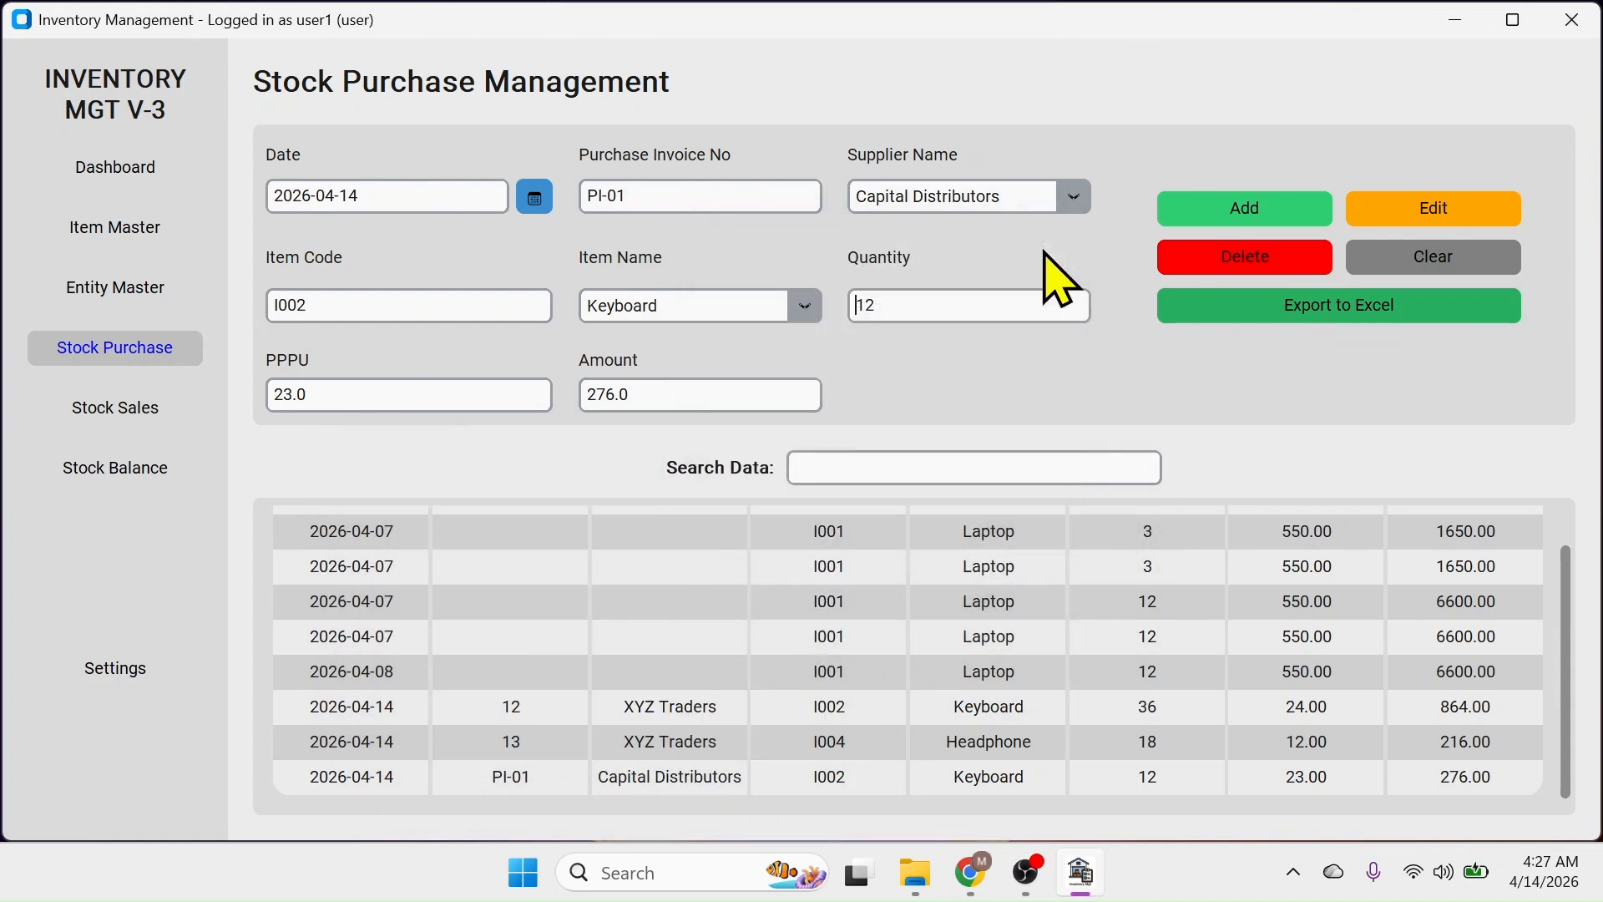
click(109, 409)
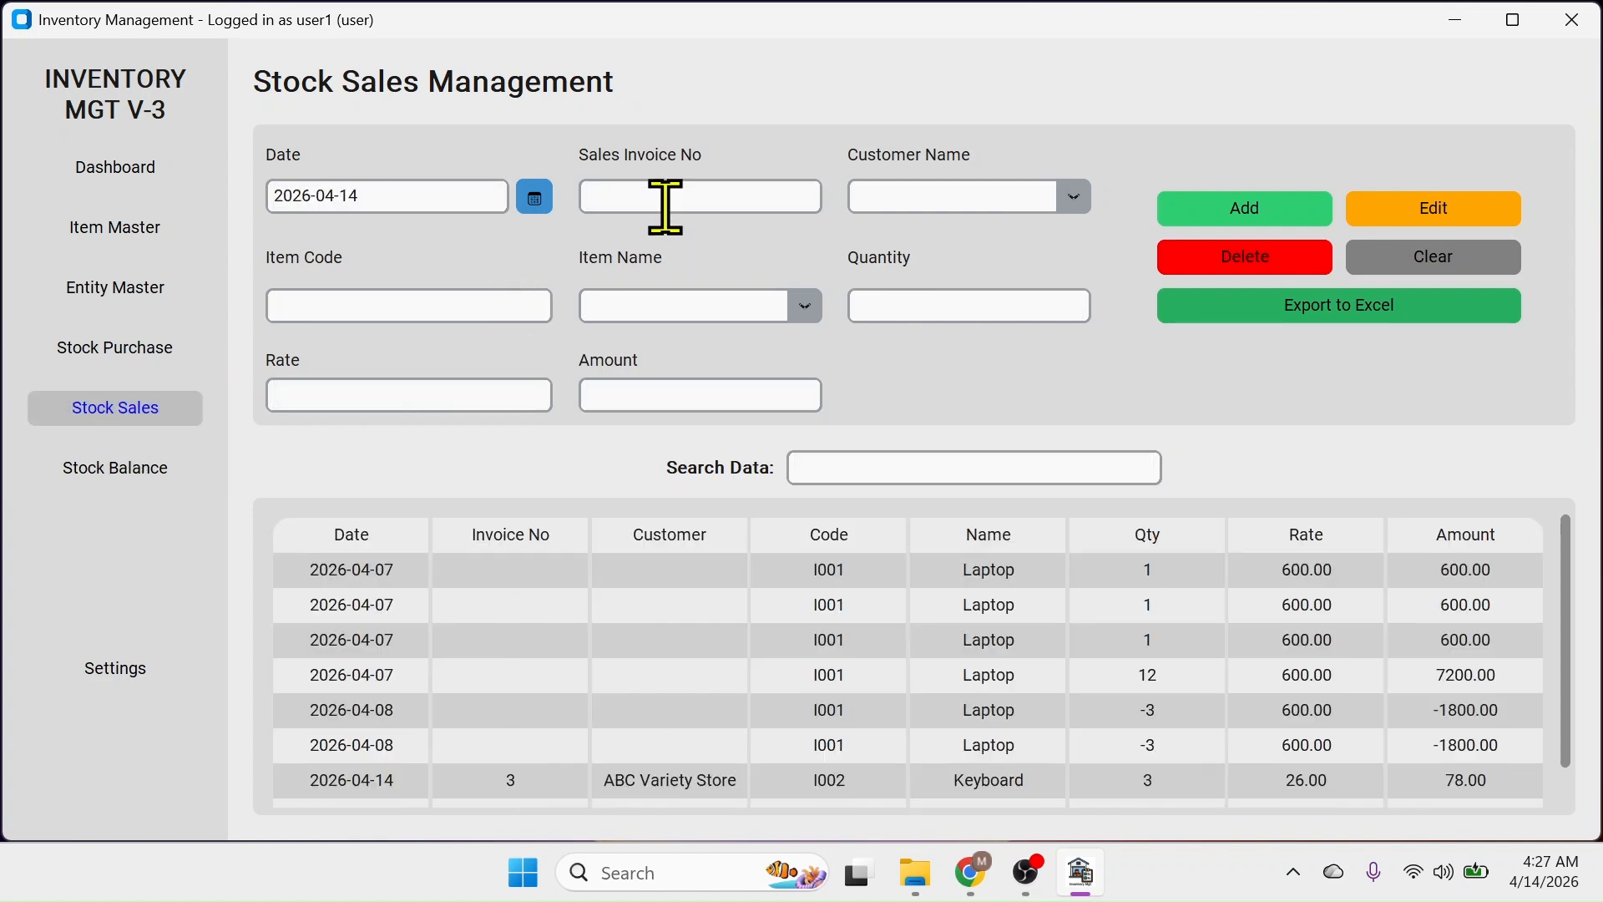
Check the customer list in Entity Master, then return to Stock Sales
click(1074, 199)
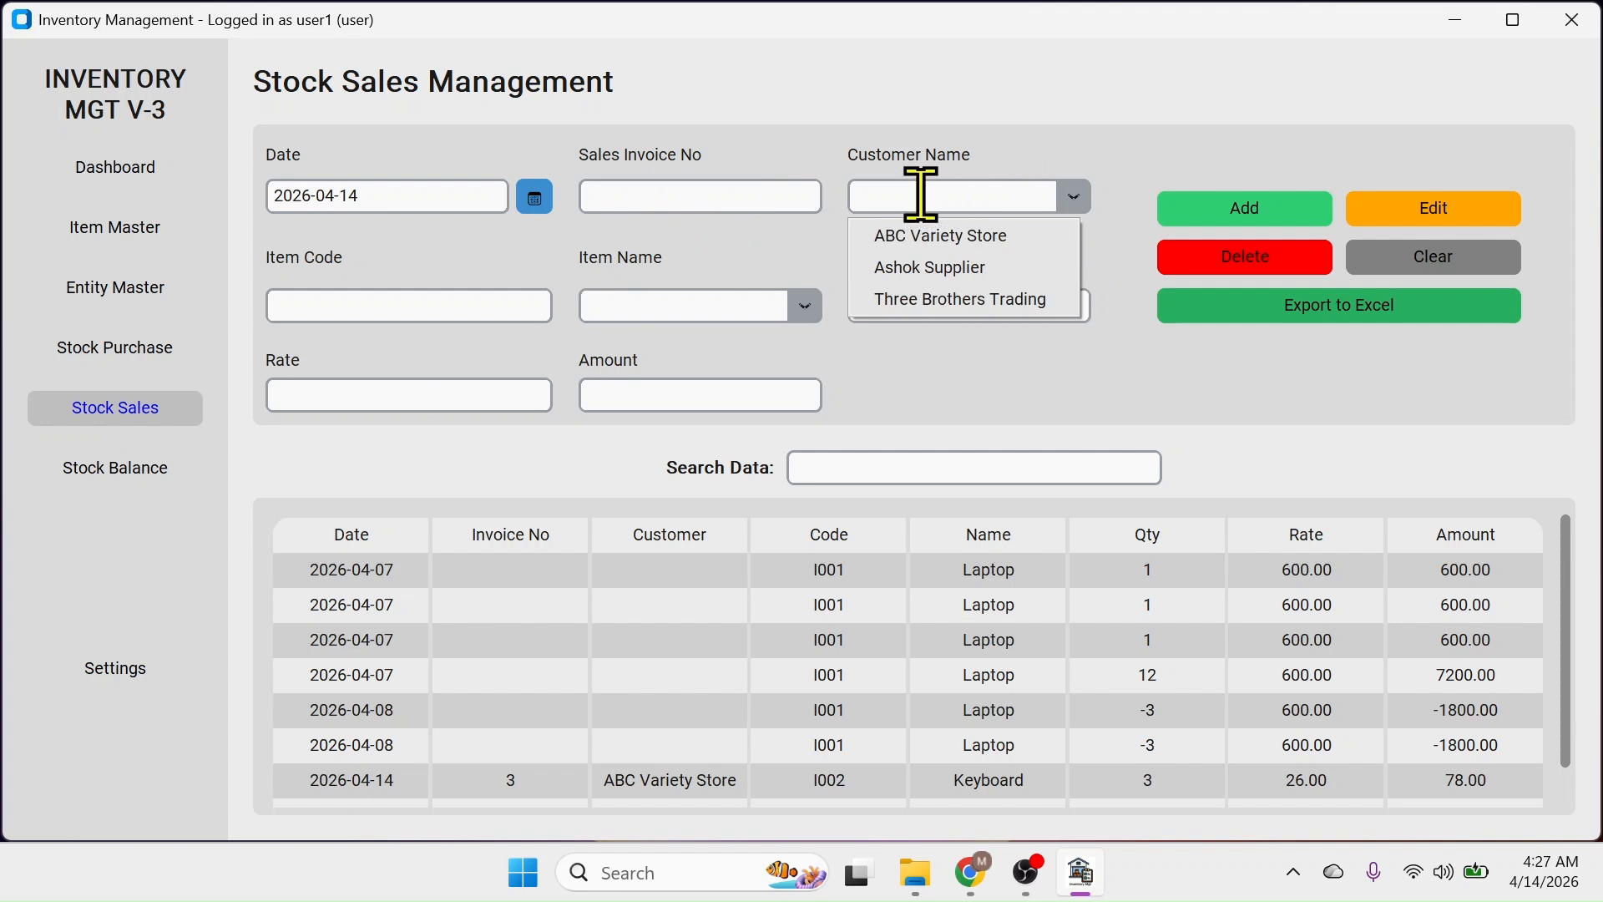
click(1070, 200)
click(1071, 200)
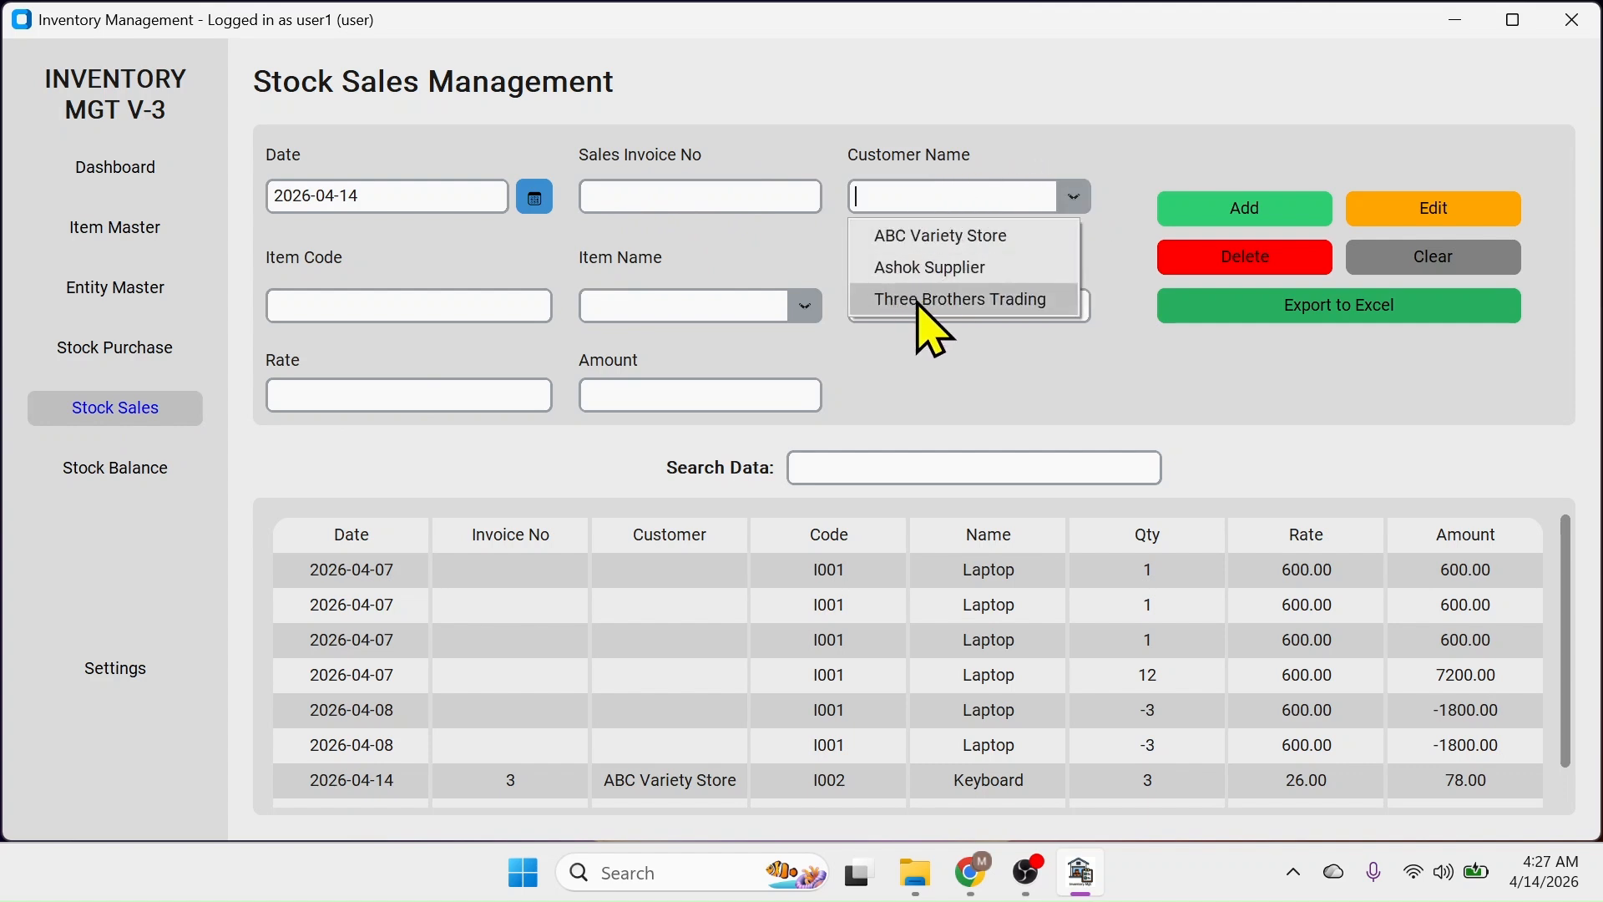
click(94, 292)
click(159, 290)
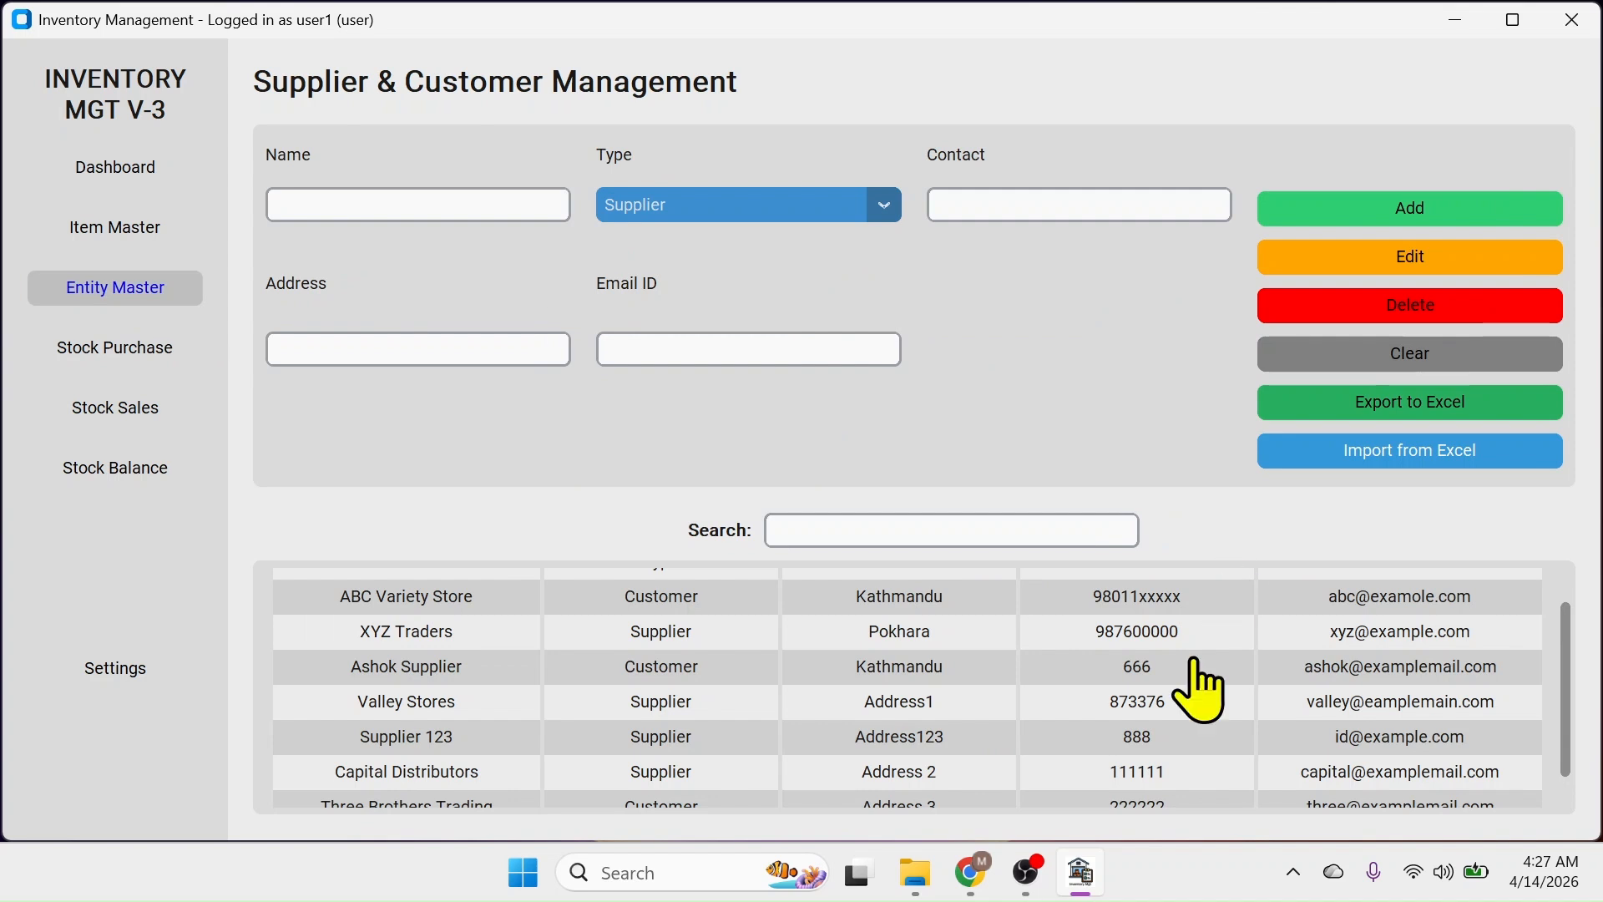
click(90, 408)
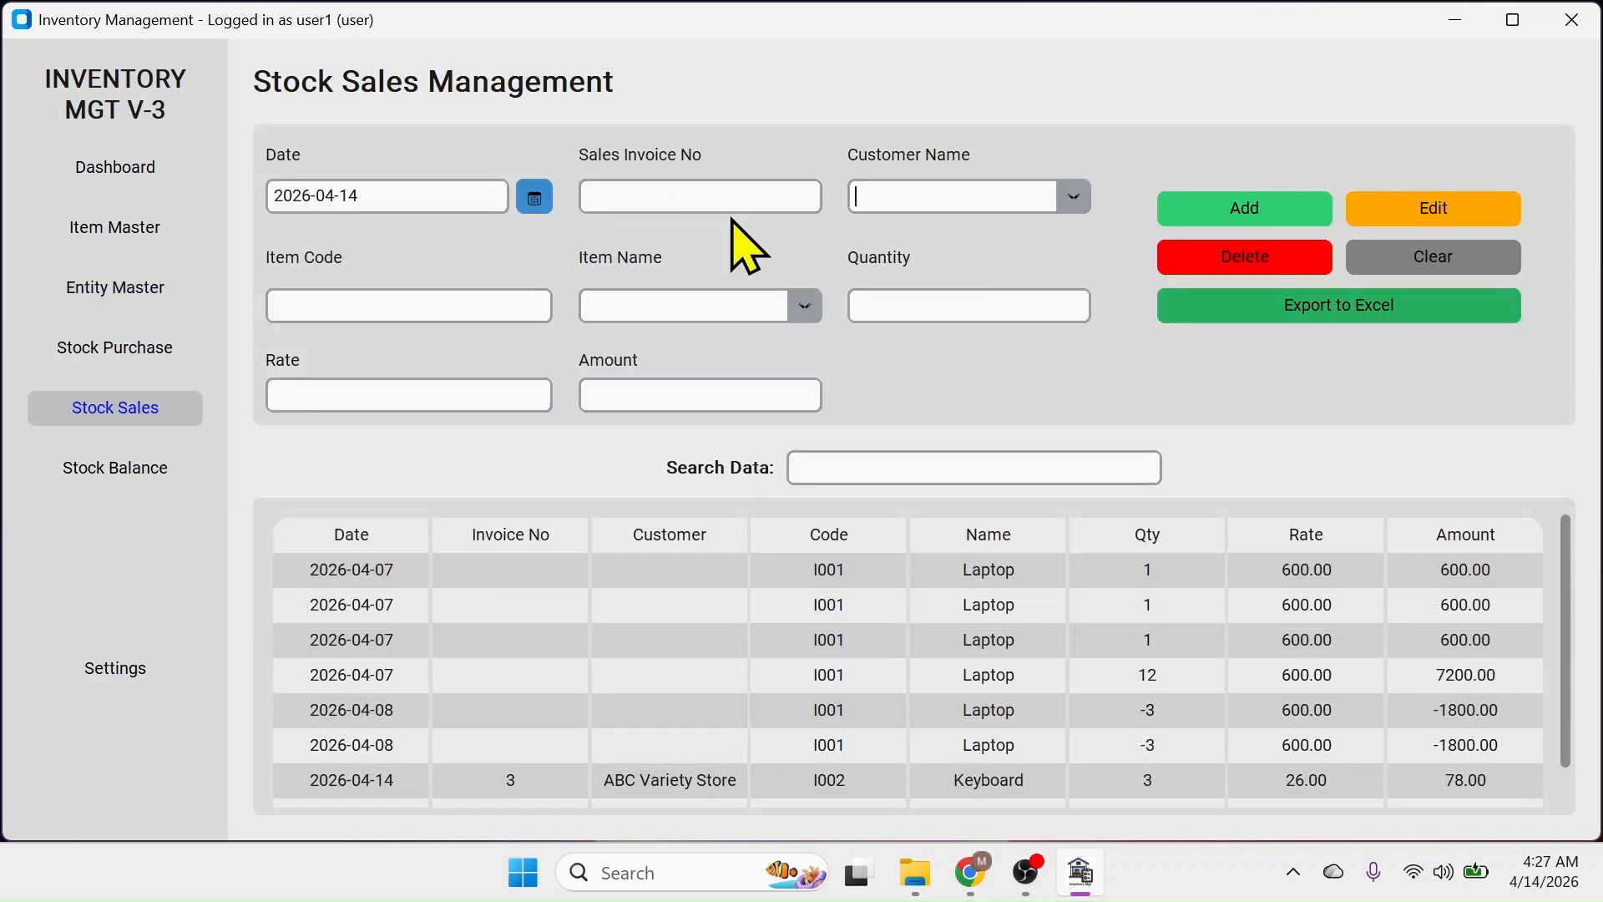
Draft a sale of 2 Hard Disk Drive 1 TB (amount 210.00) and view Stock Balance
click(1001, 199)
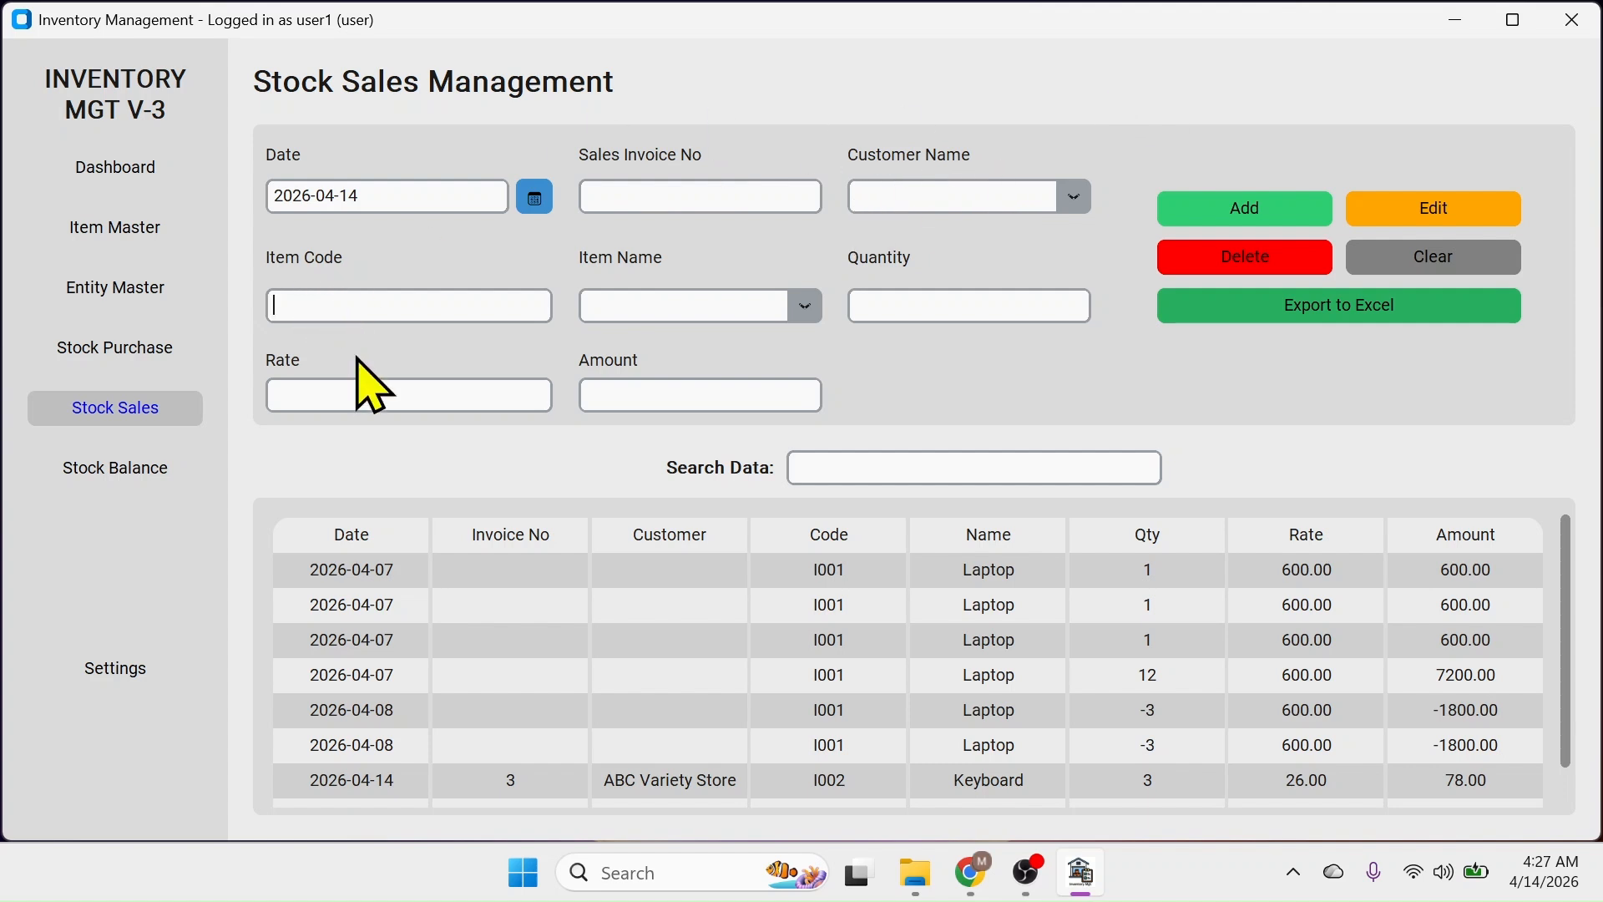
click(279, 304)
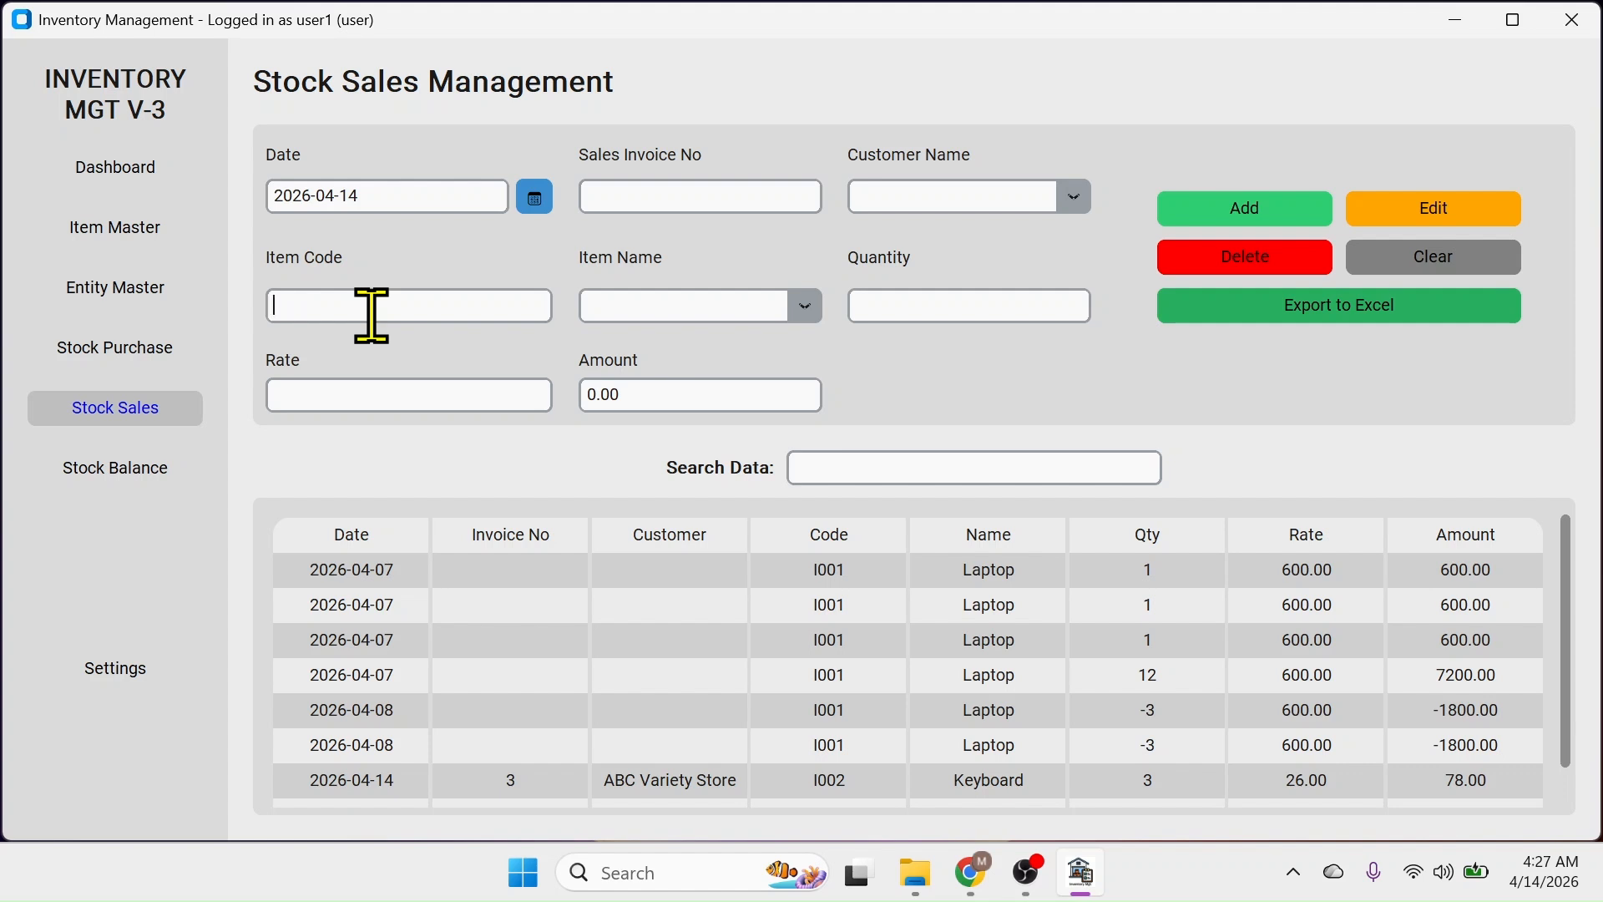
click(806, 306)
click(659, 442)
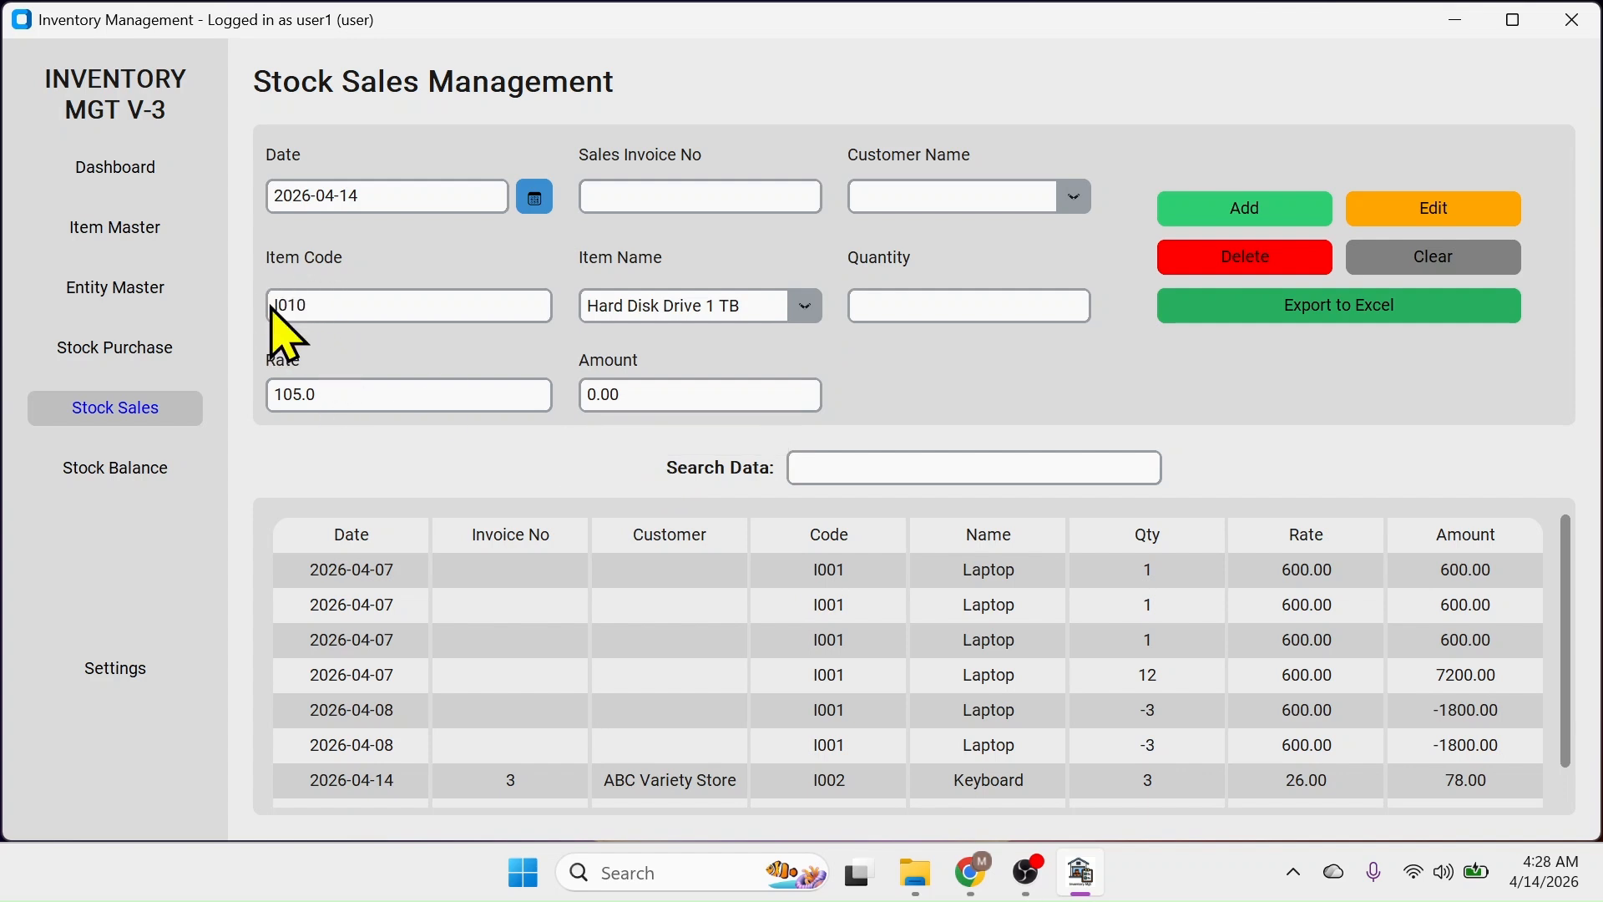
click(894, 310)
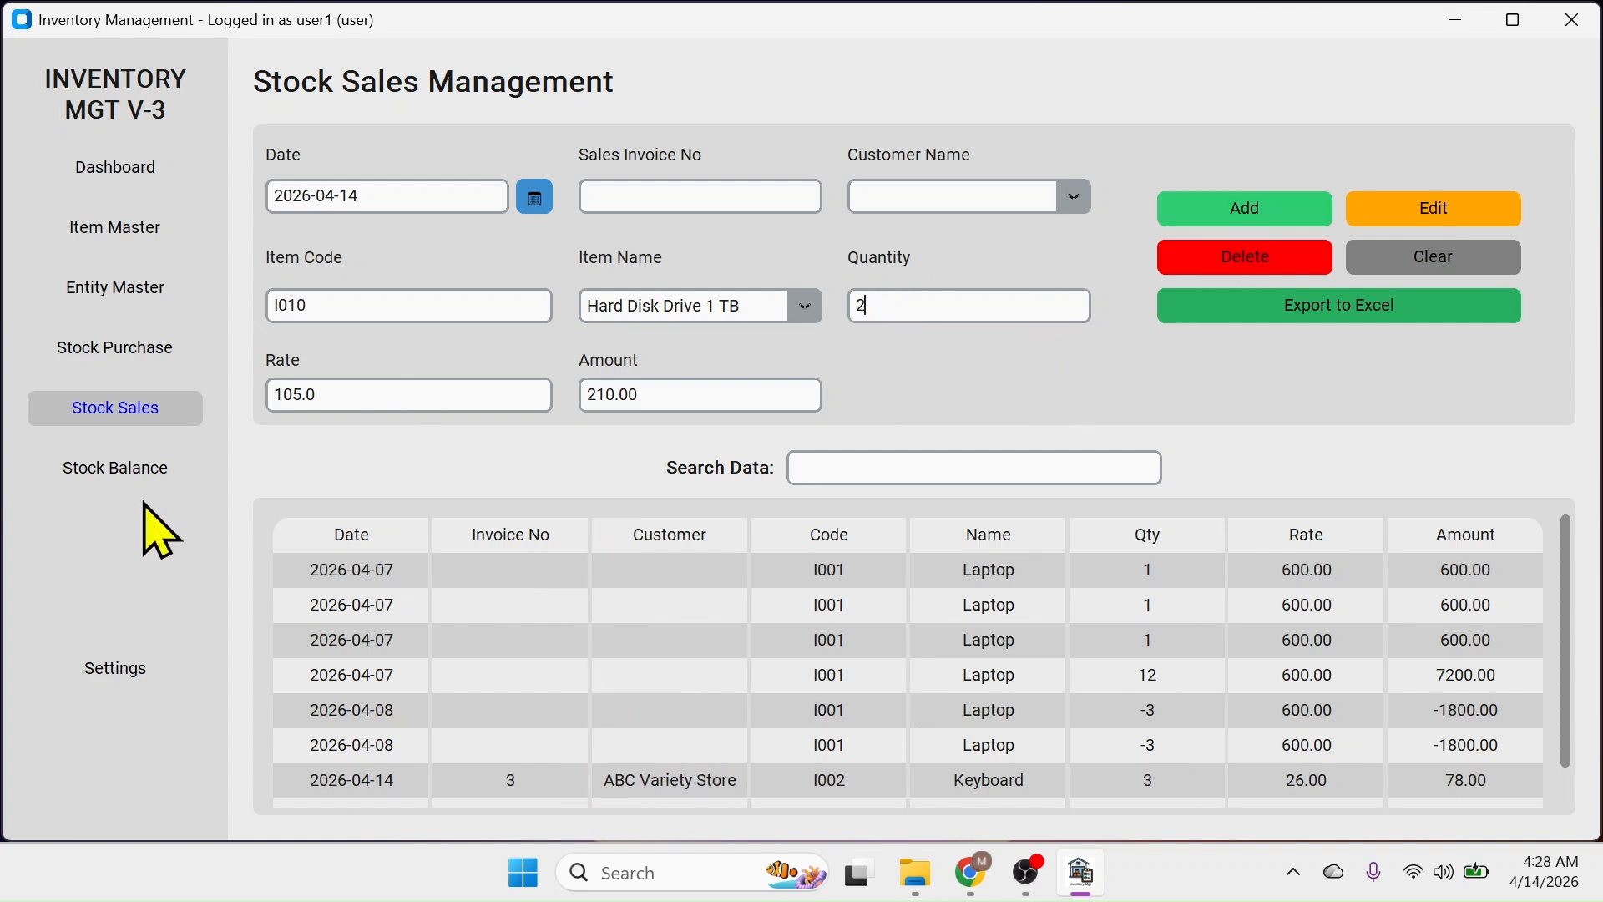
click(143, 471)
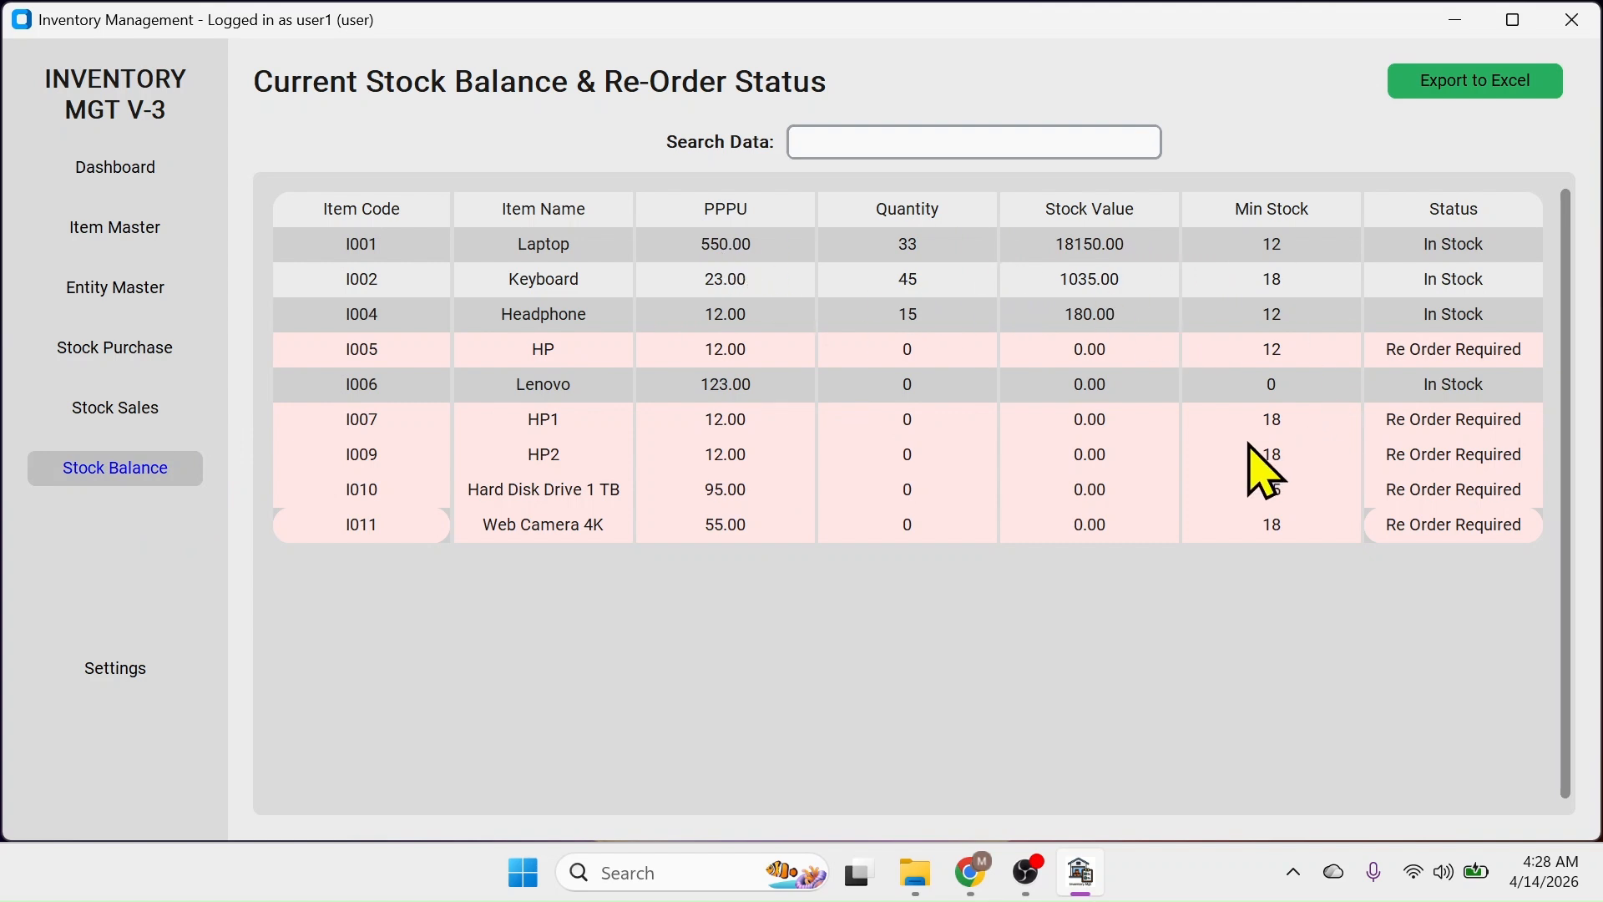
Open Settings showing currency $, Light appearance and PPPU stock valuation
click(117, 669)
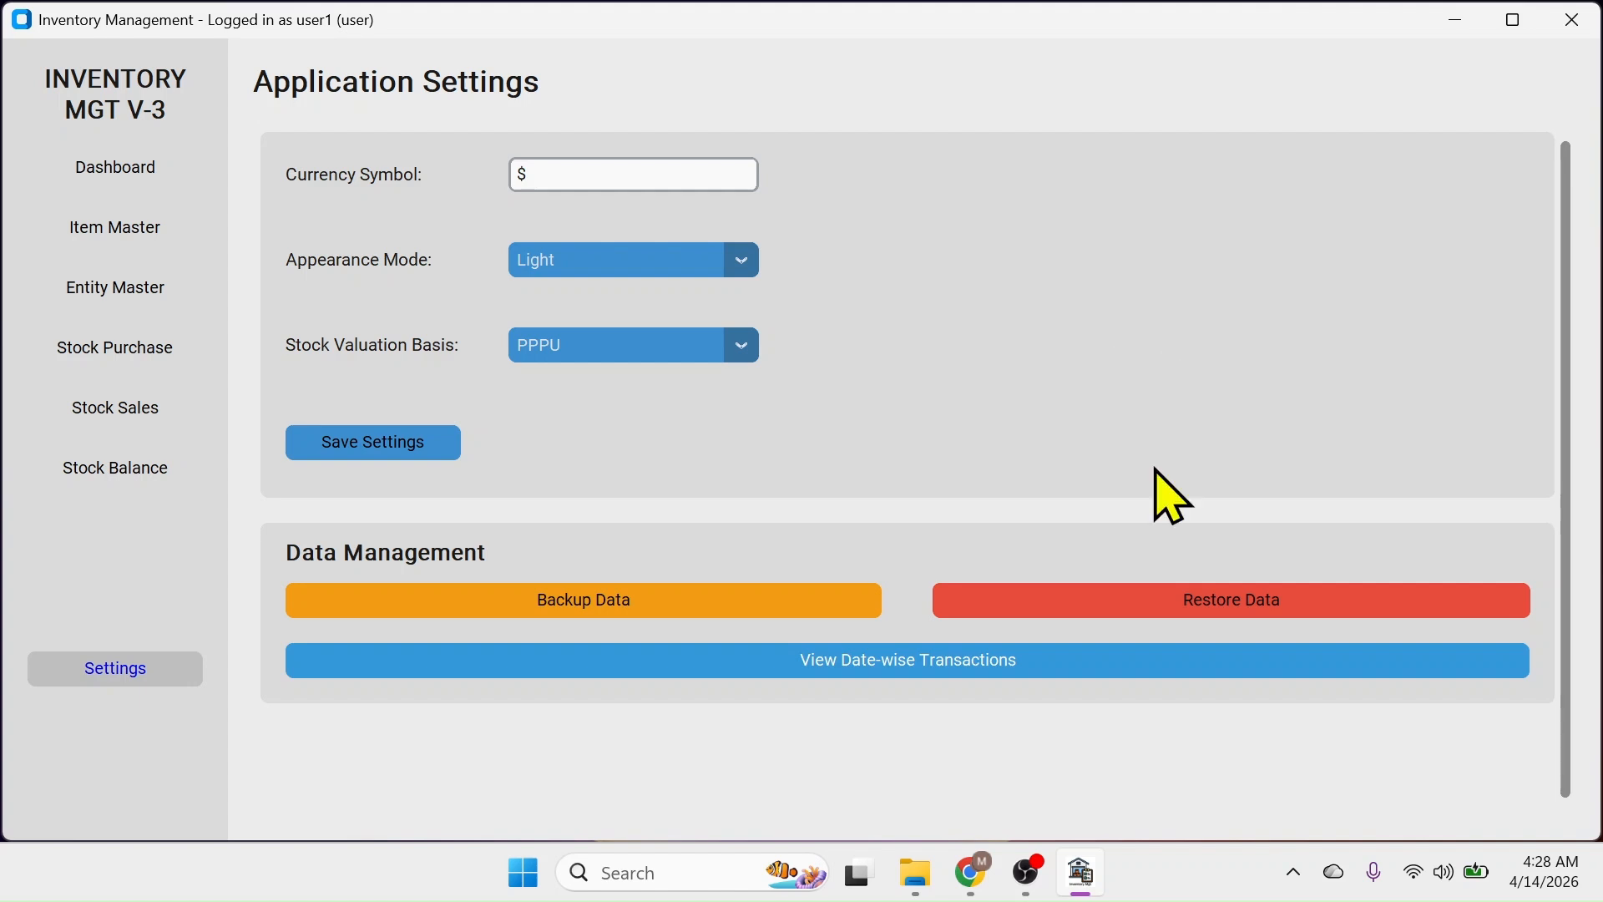
Run the date-wise transaction report from 2026-04-01 to 2026-04-10
click(877, 672)
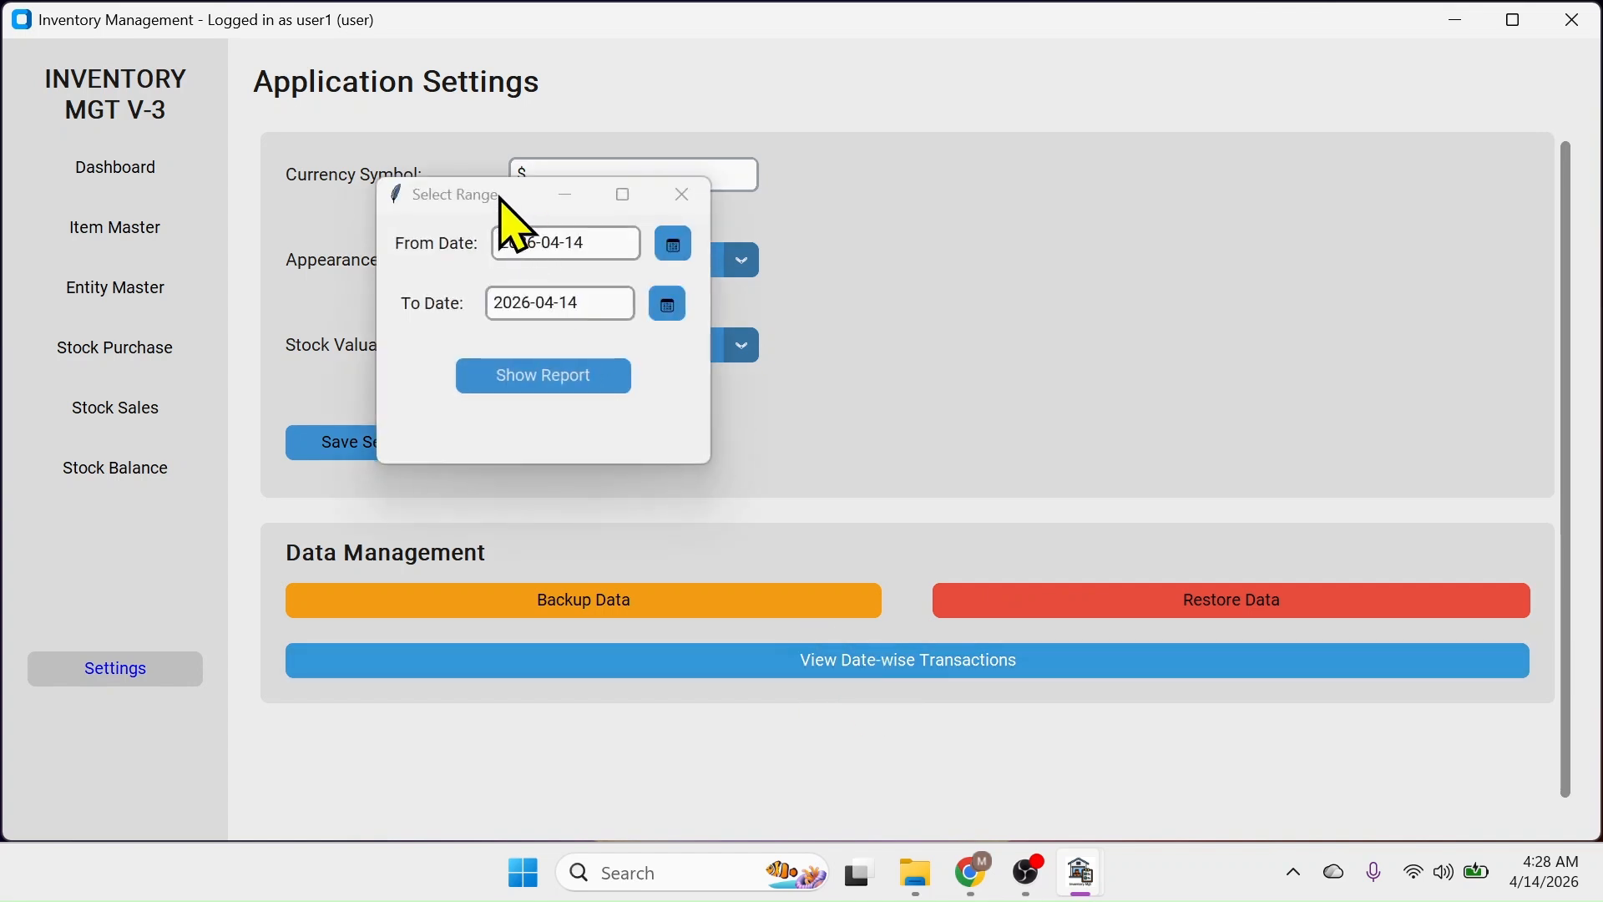
drag(500, 195, 973, 147)
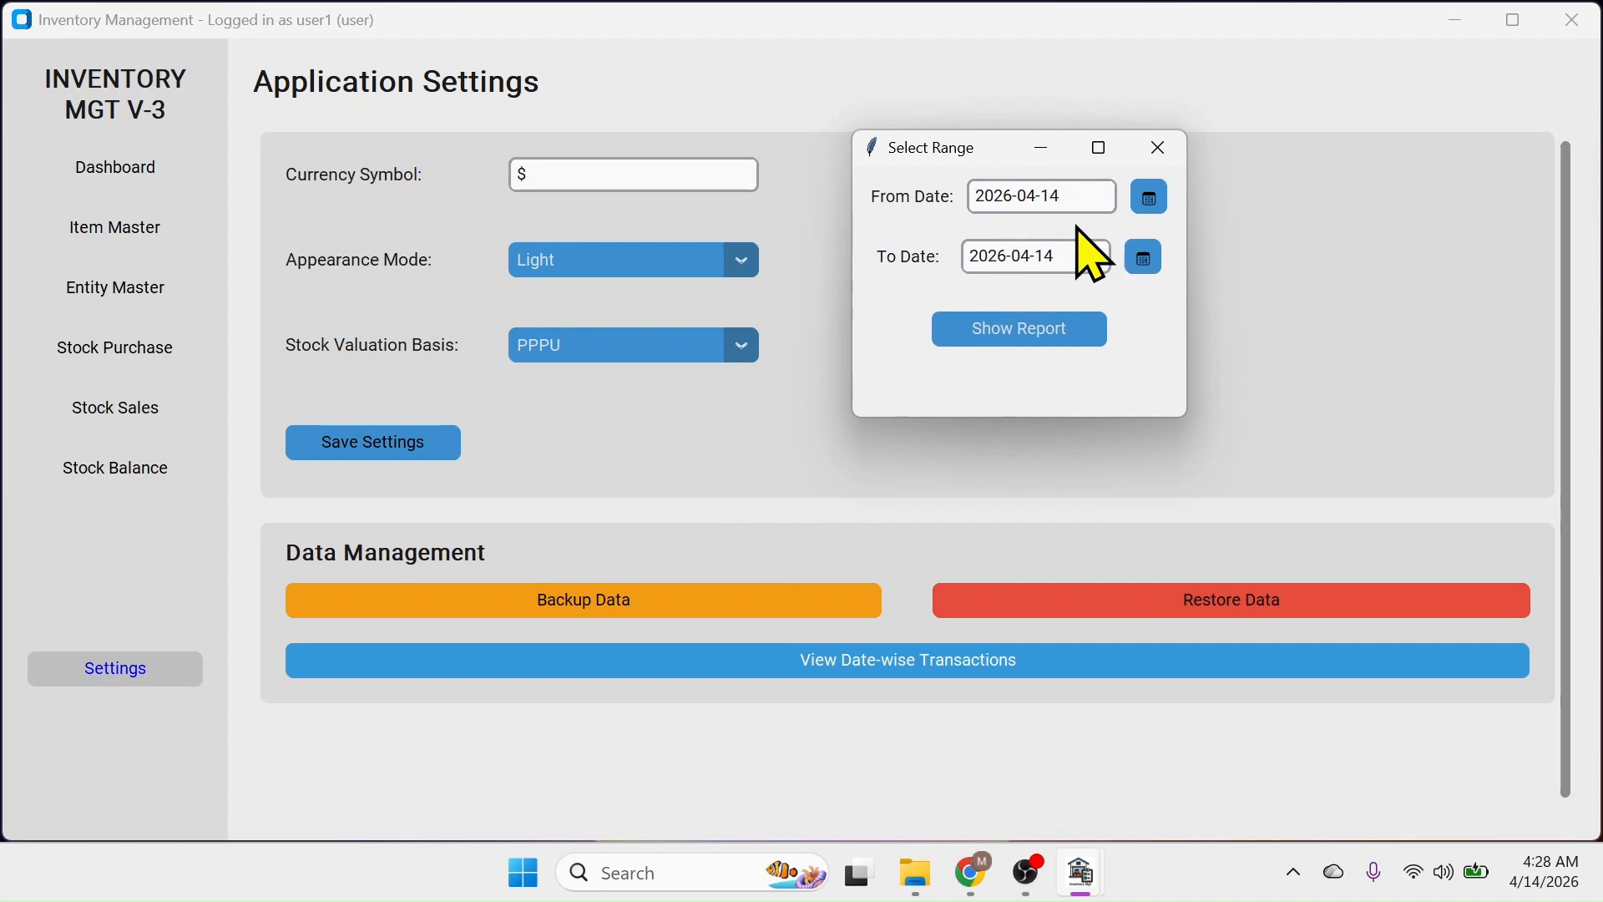
click(1150, 200)
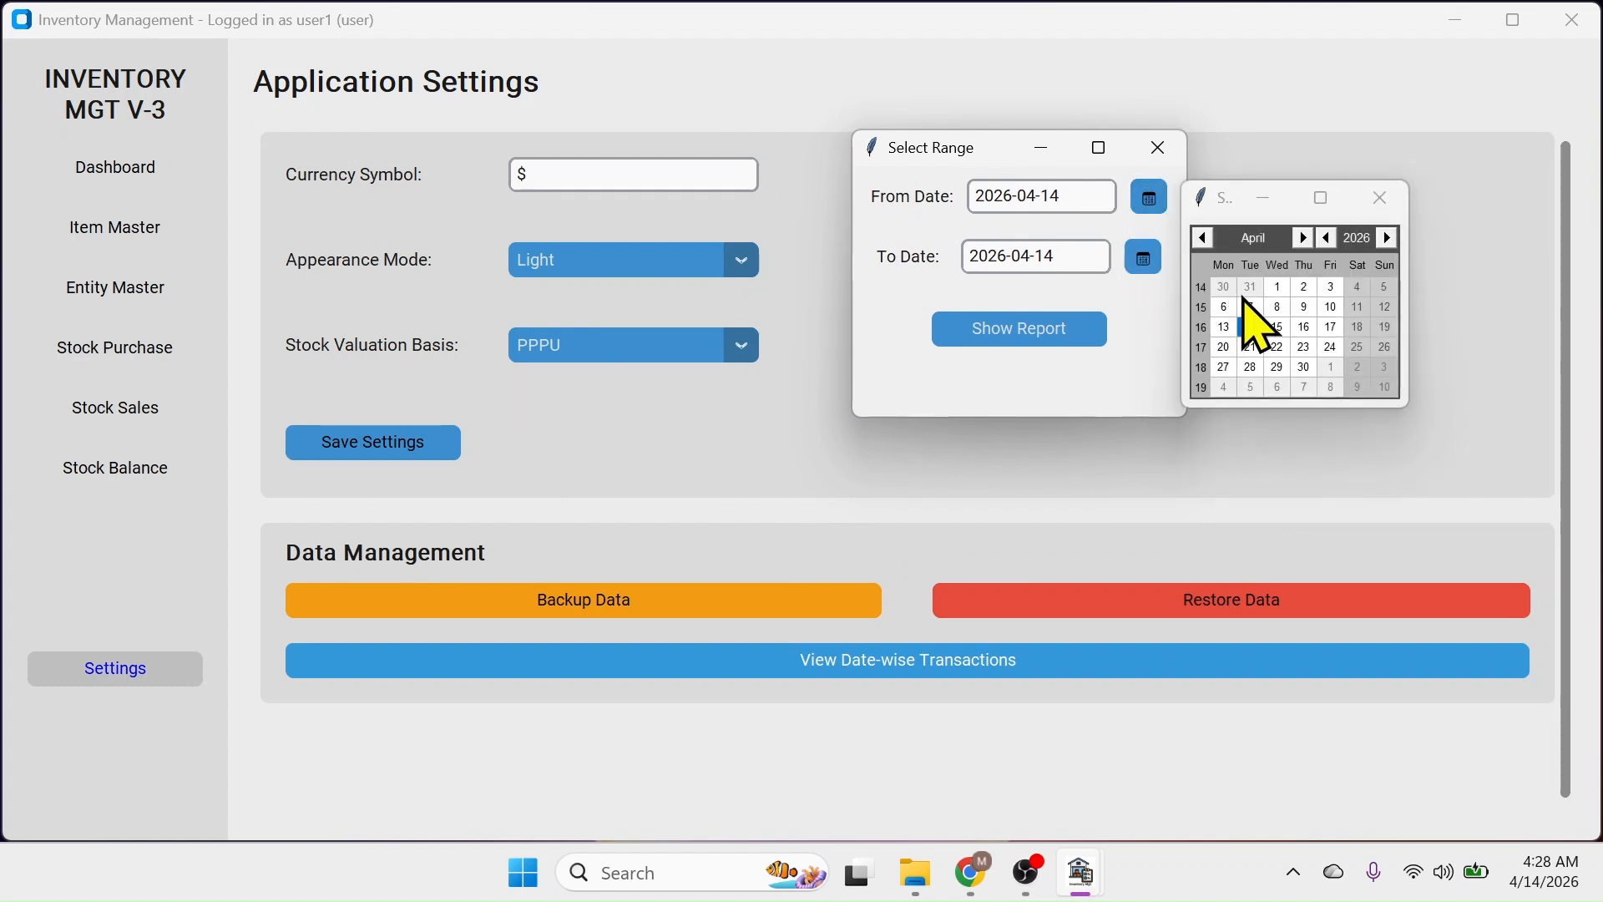
click(1278, 286)
click(1144, 259)
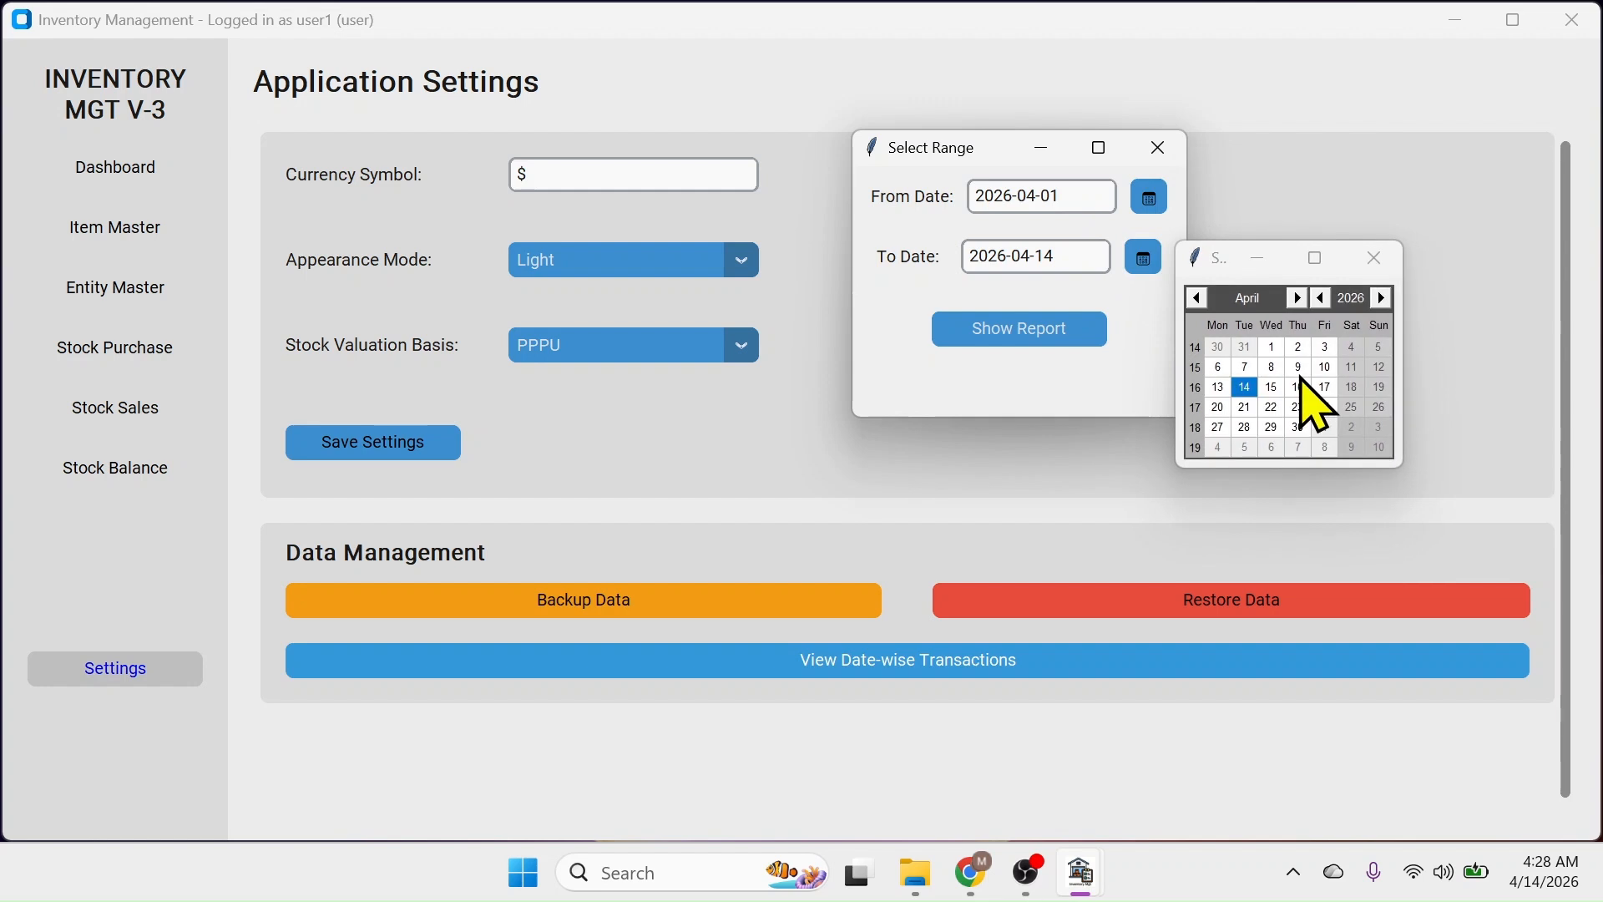
click(1325, 367)
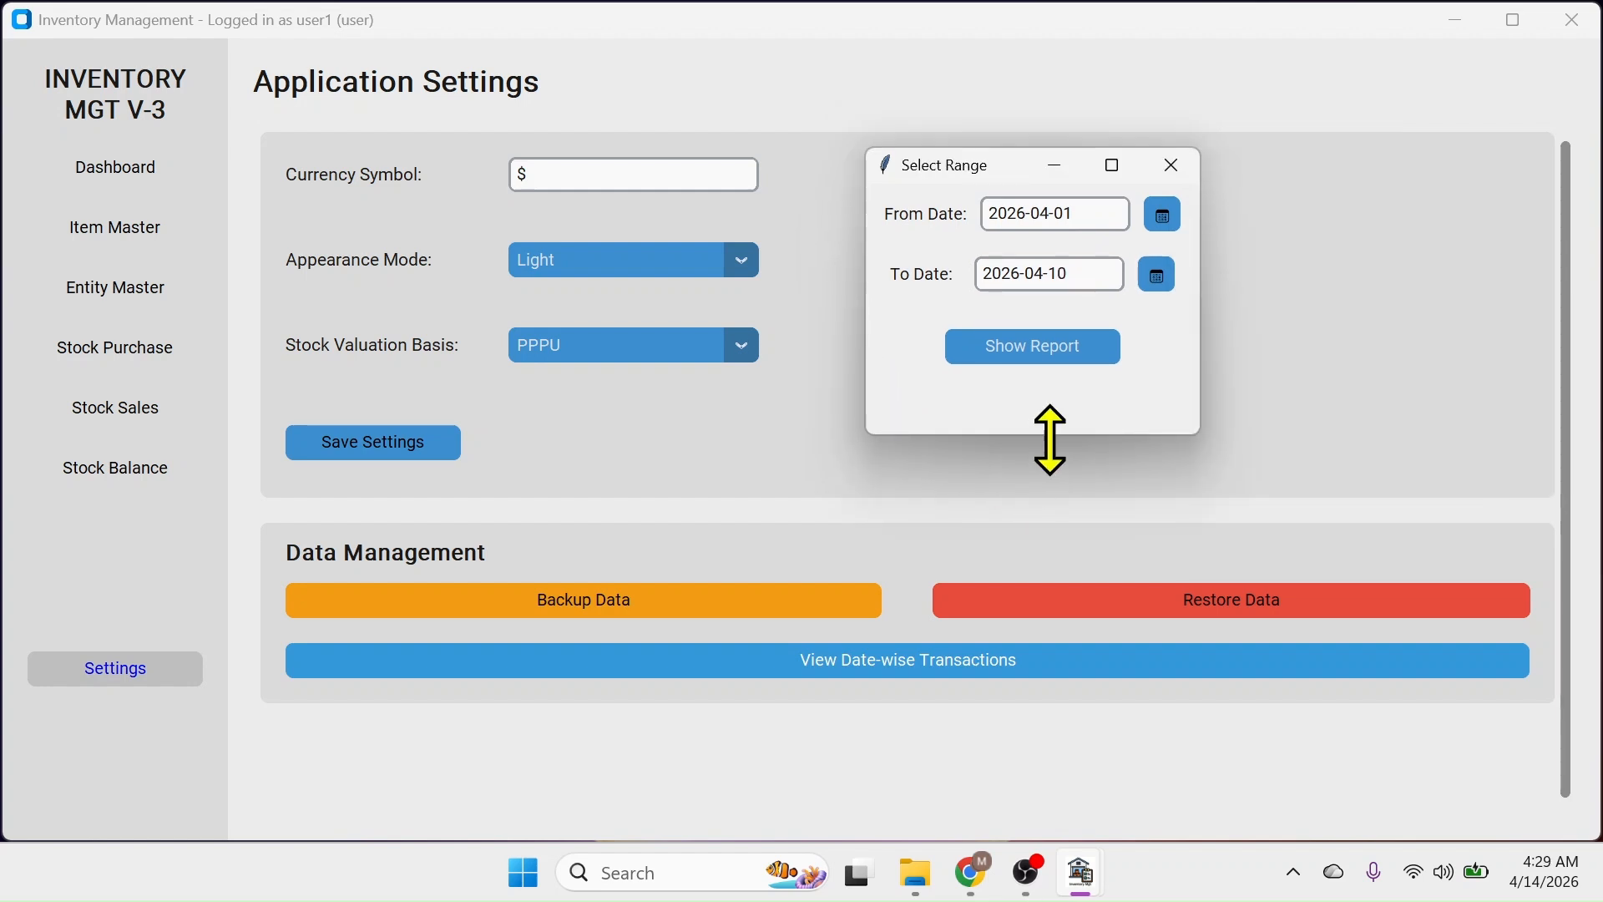
click(1052, 353)
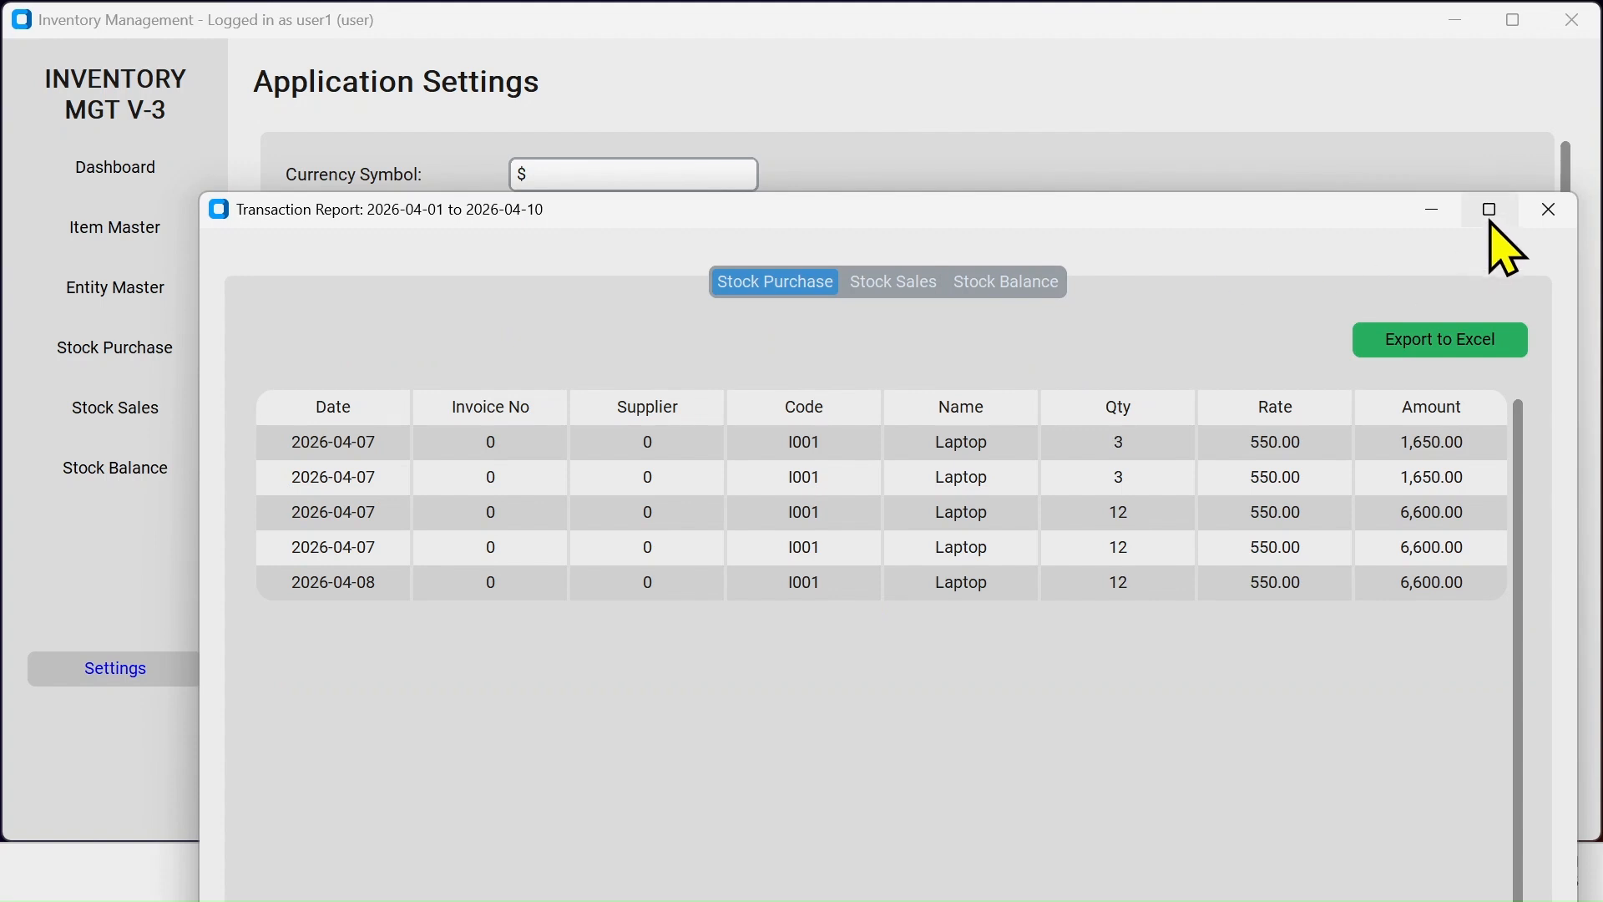
click(1488, 207)
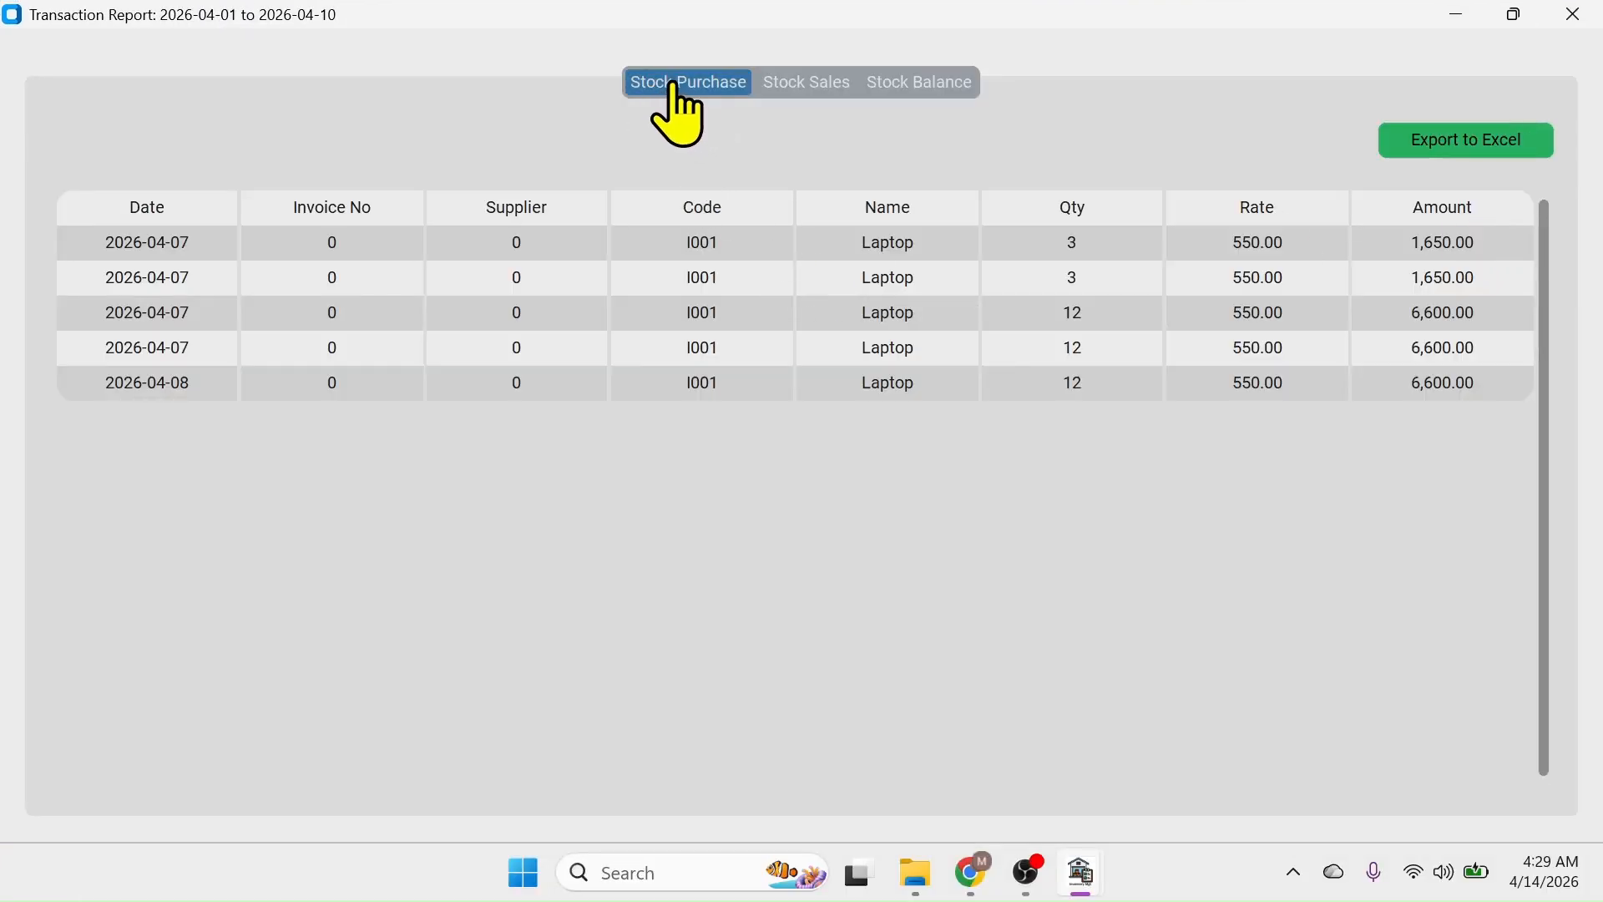
click(806, 82)
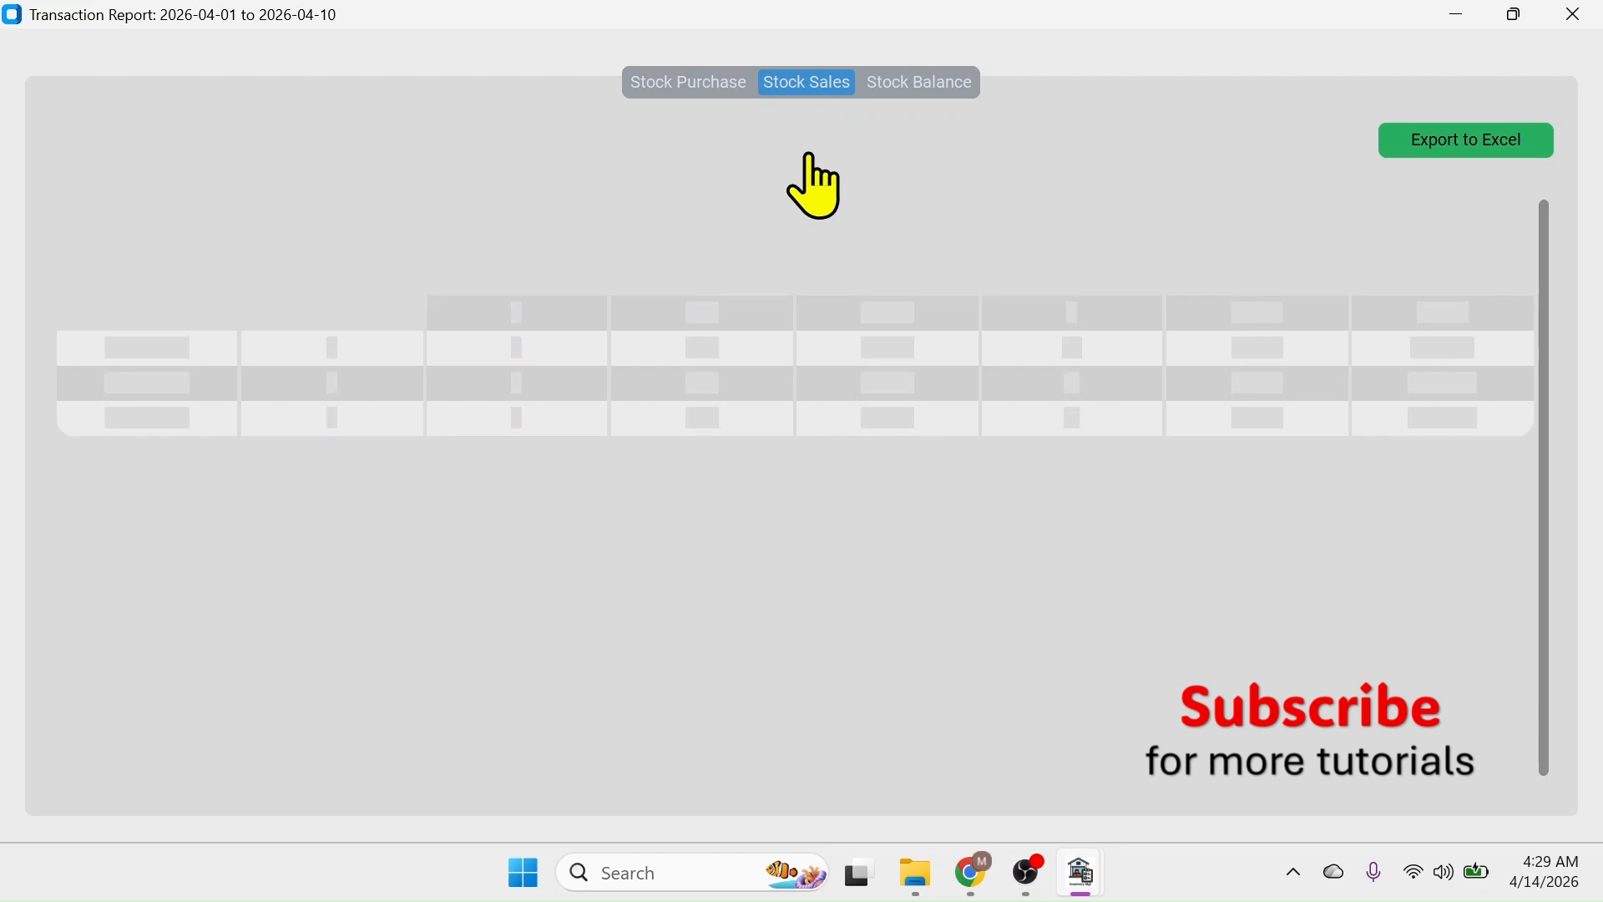
click(948, 85)
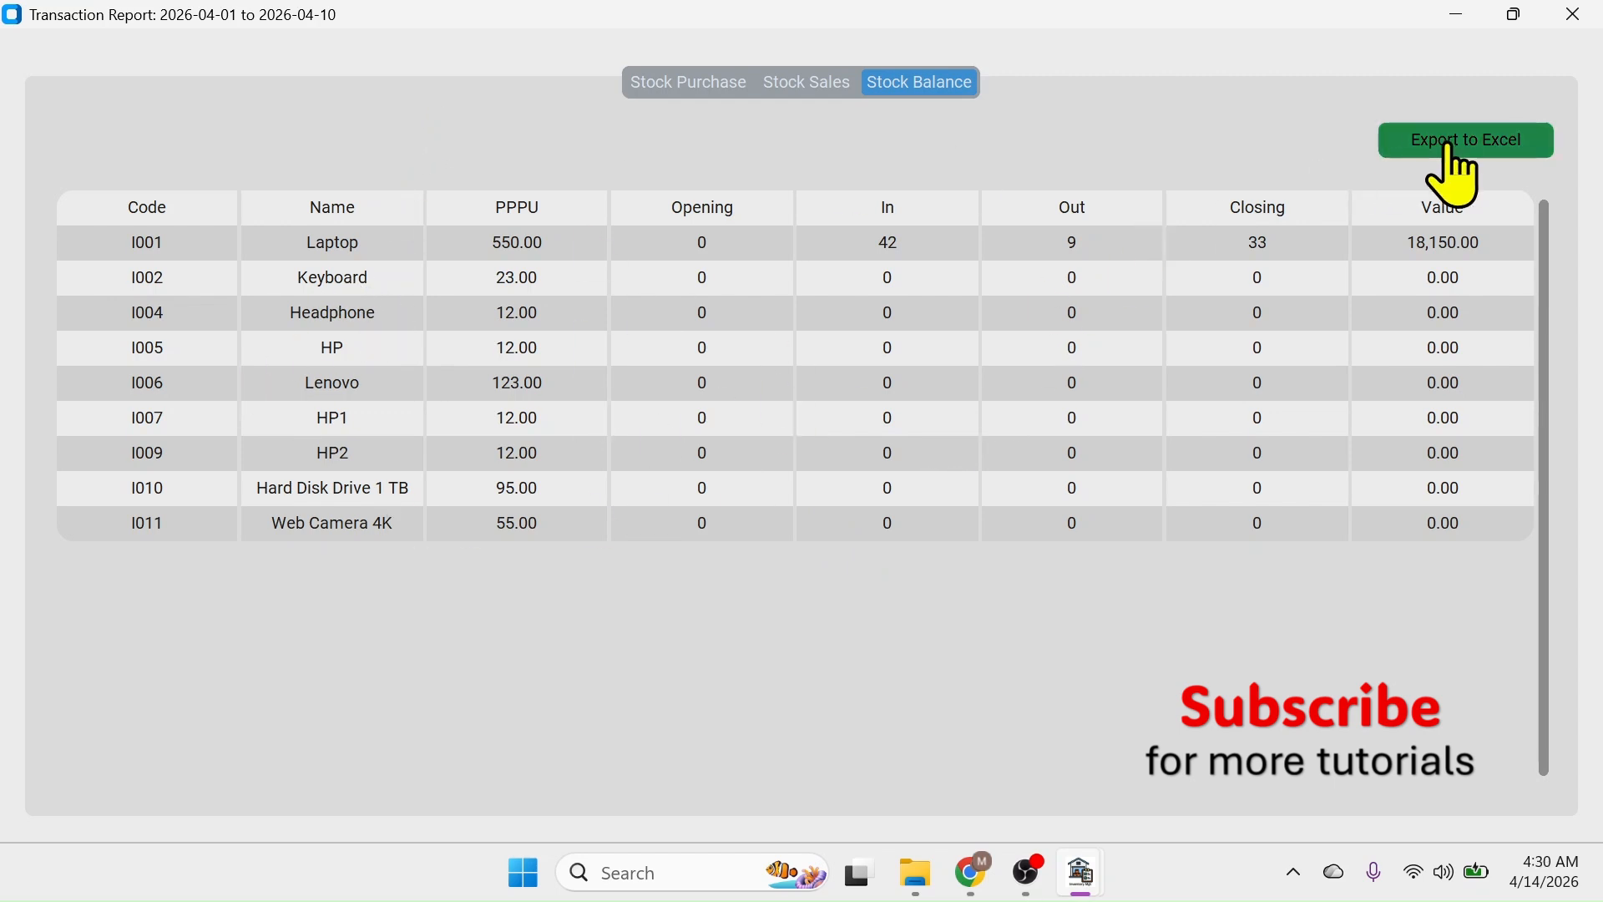
click(808, 83)
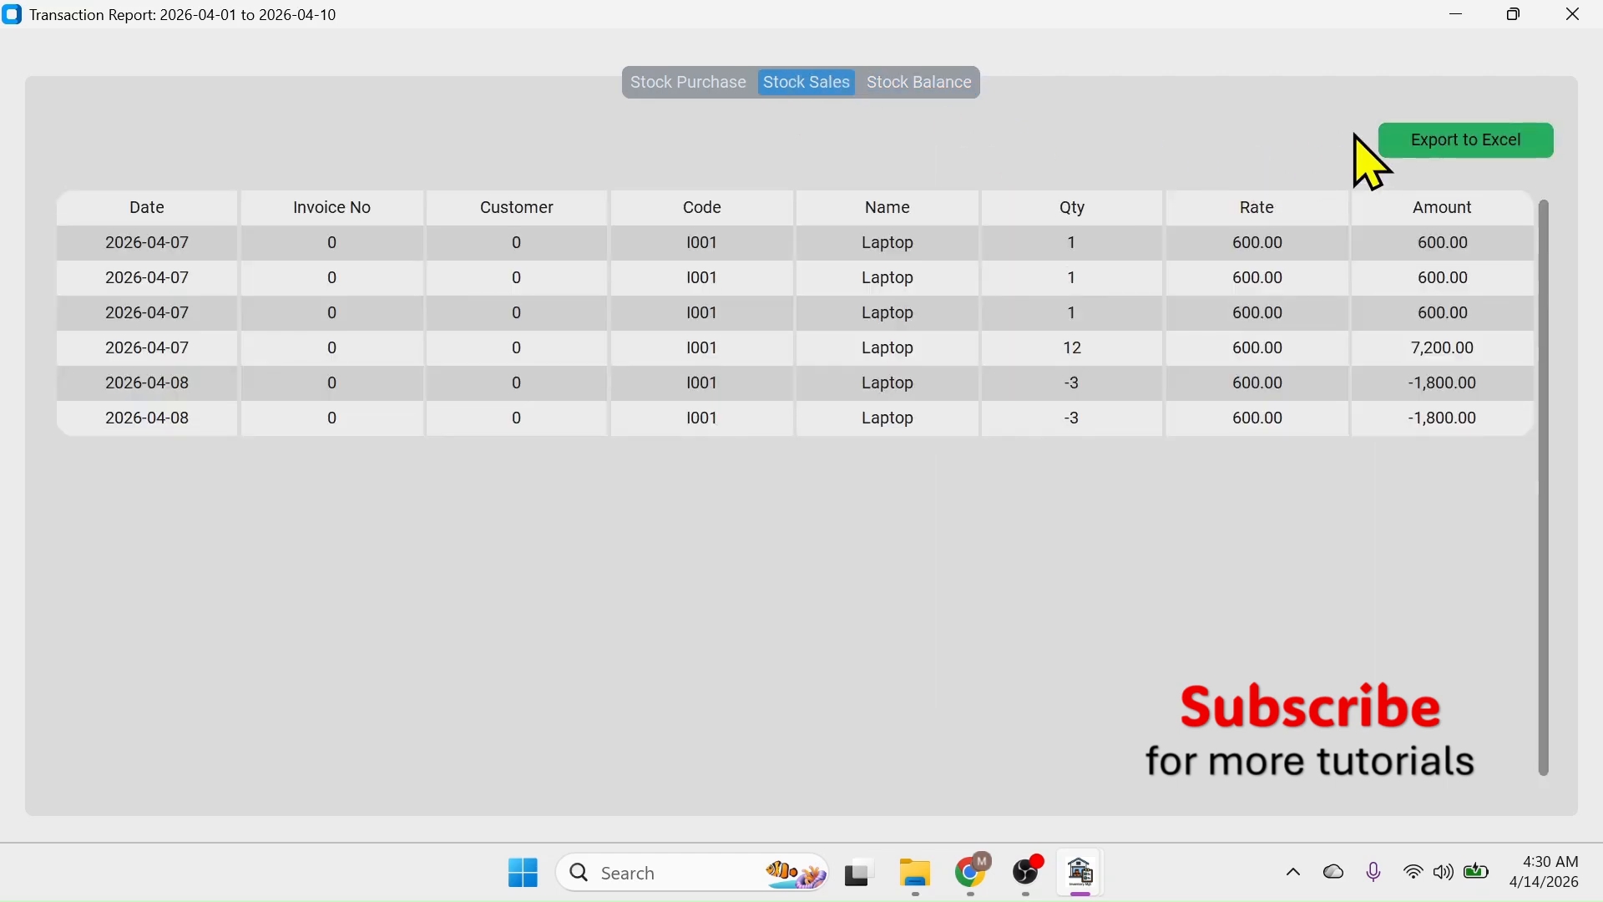
click(702, 87)
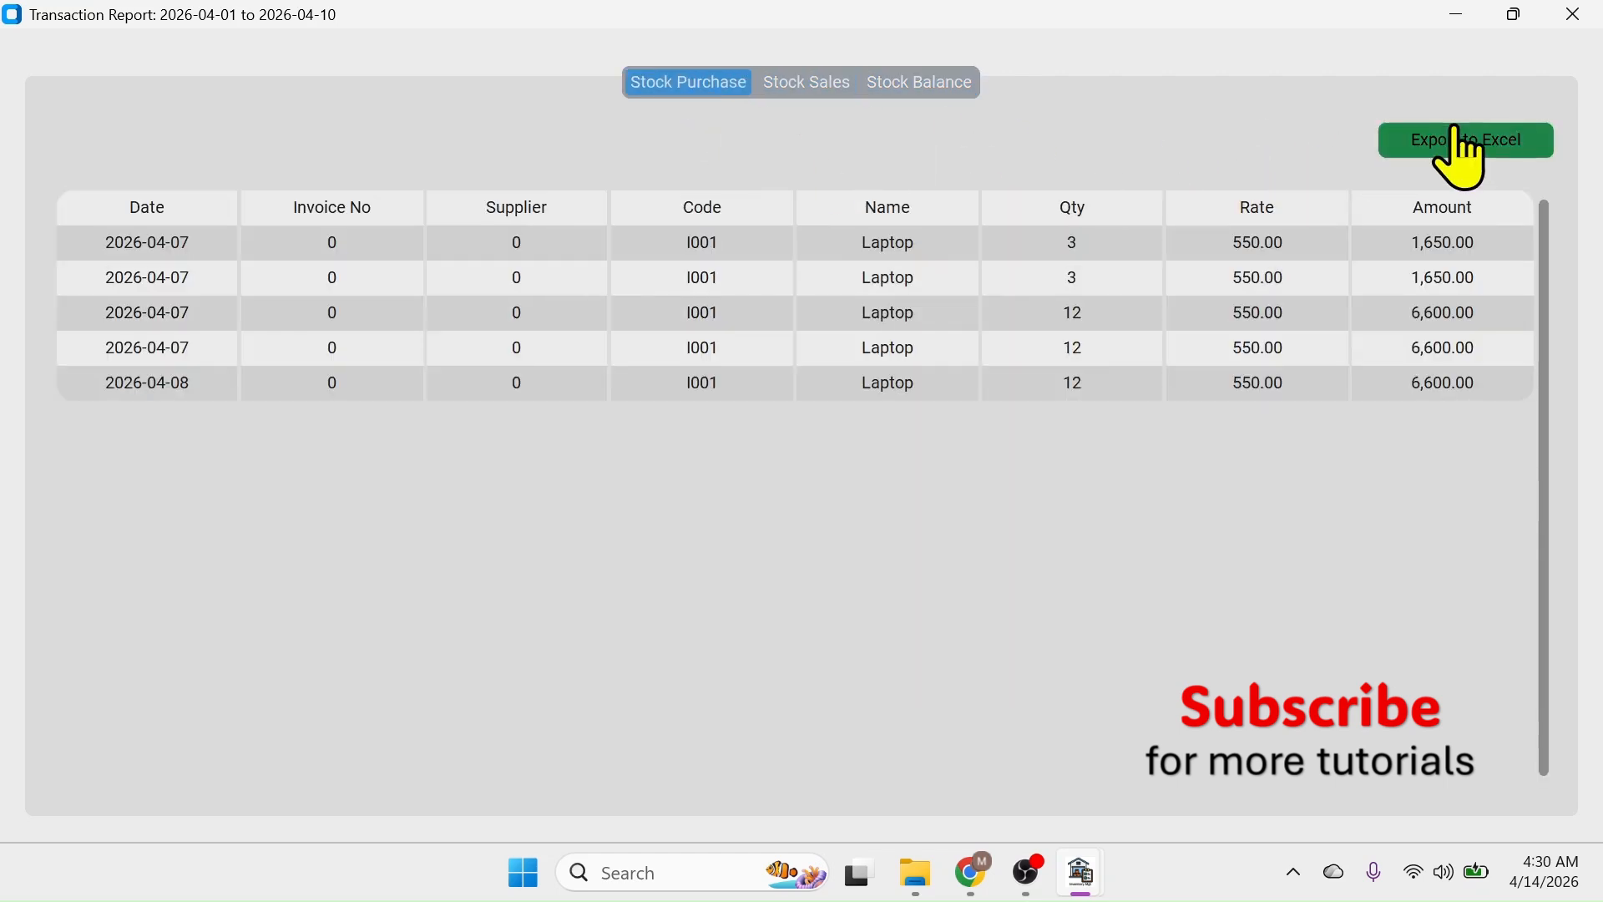
click(1575, 15)
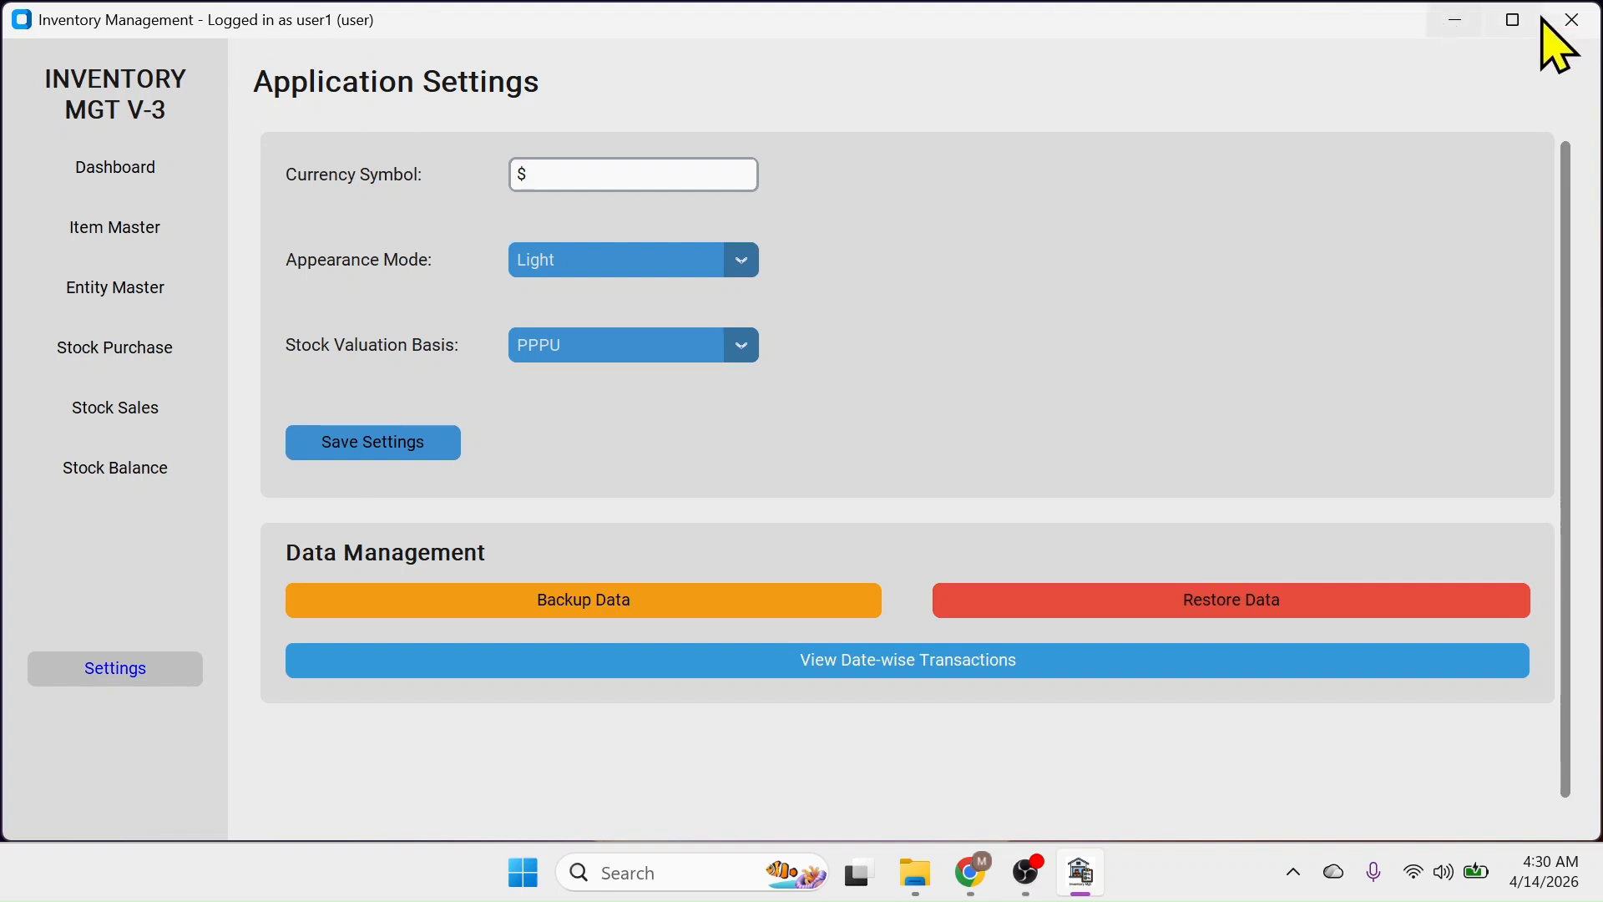
Close Inventory Management and relaunch it from the Start menu's pinned apps
click(1573, 18)
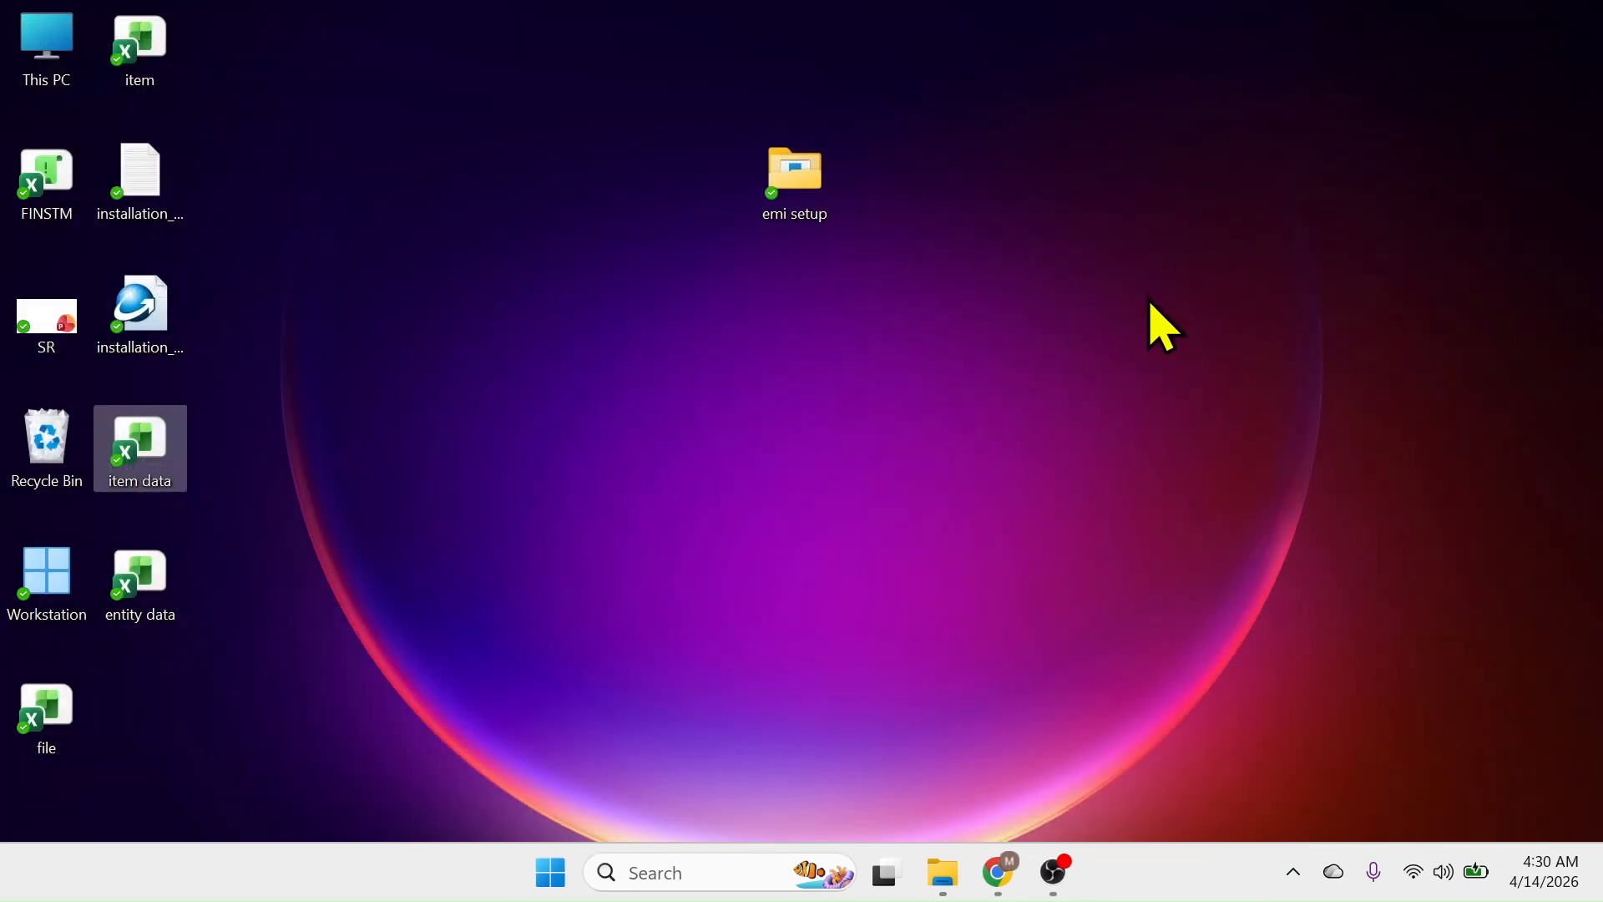
click(567, 872)
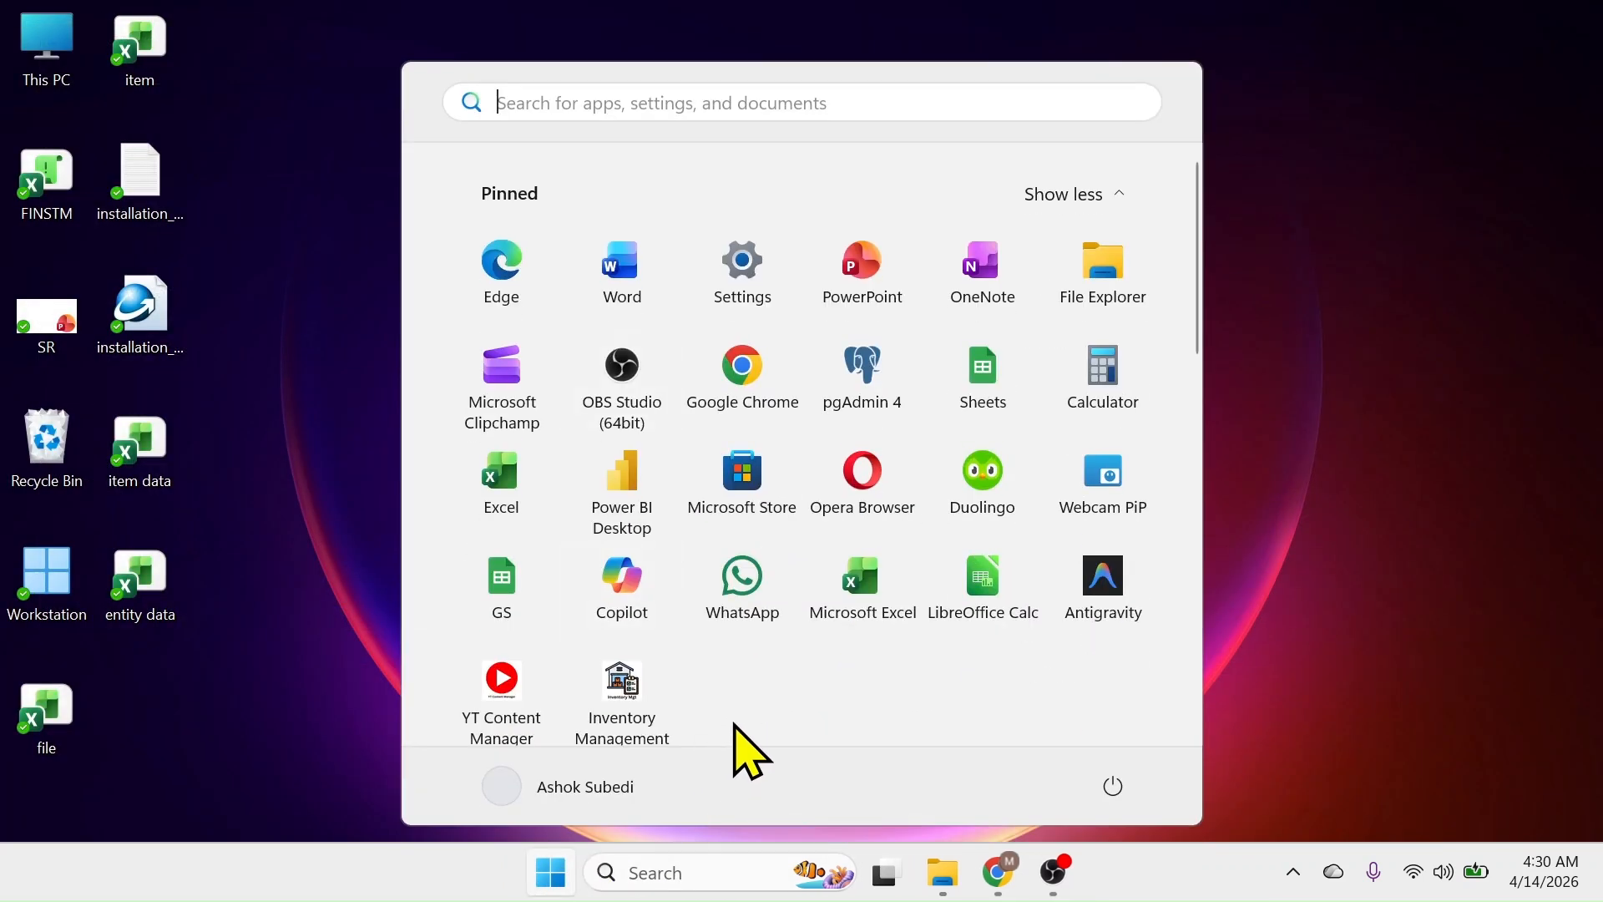
click(622, 676)
Sign in with the administrator username and password to reach the dashboard
text(admin)
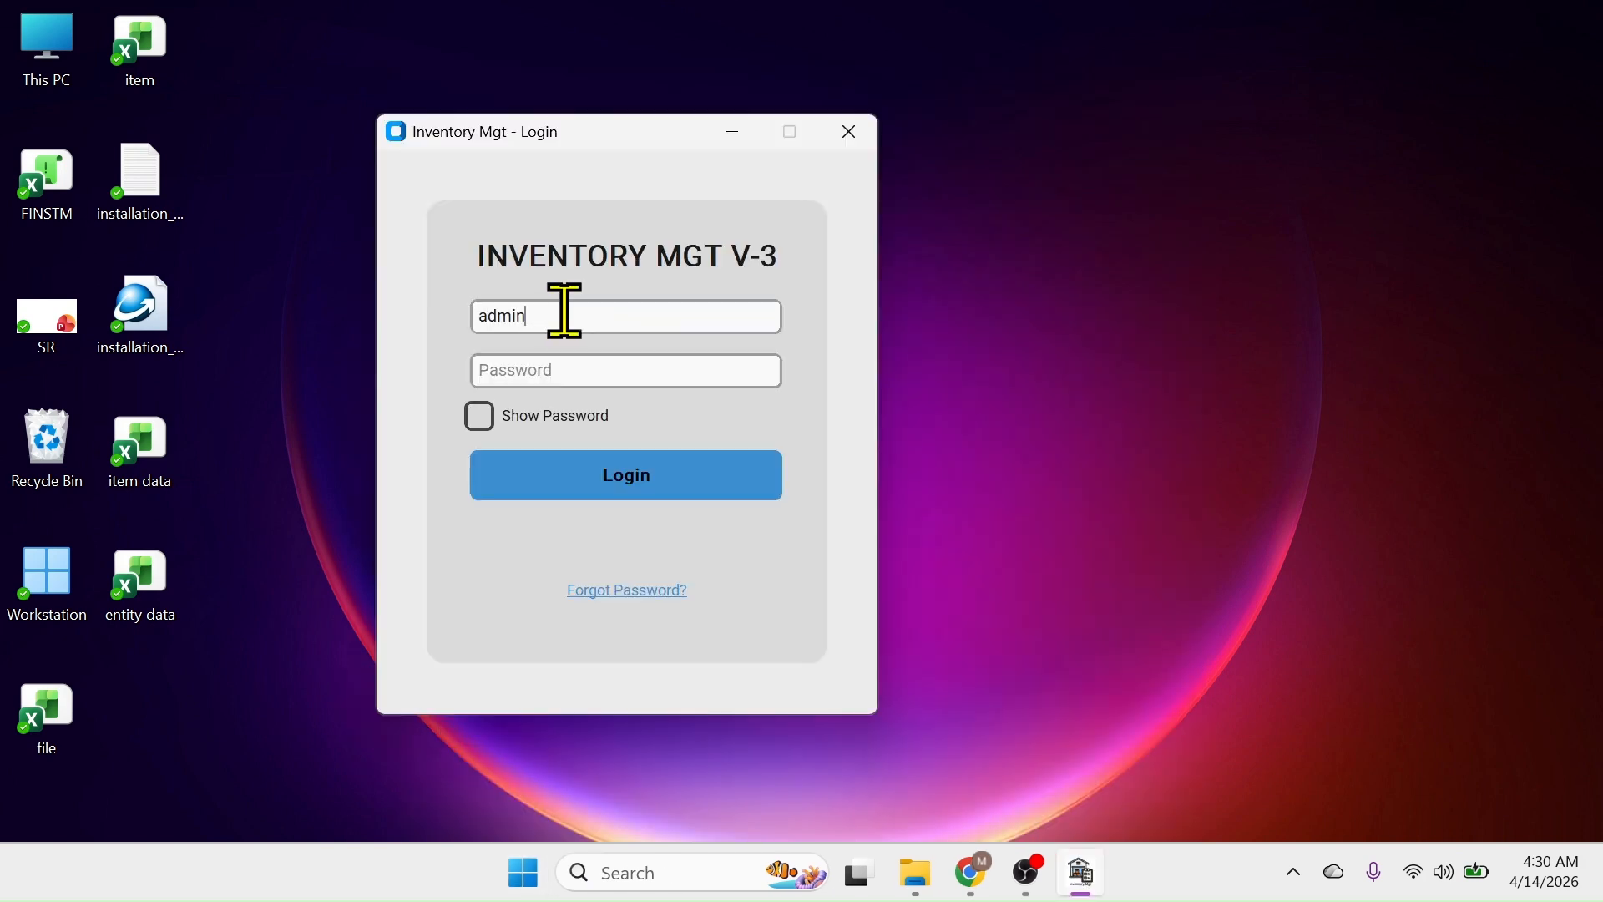
click(563, 370)
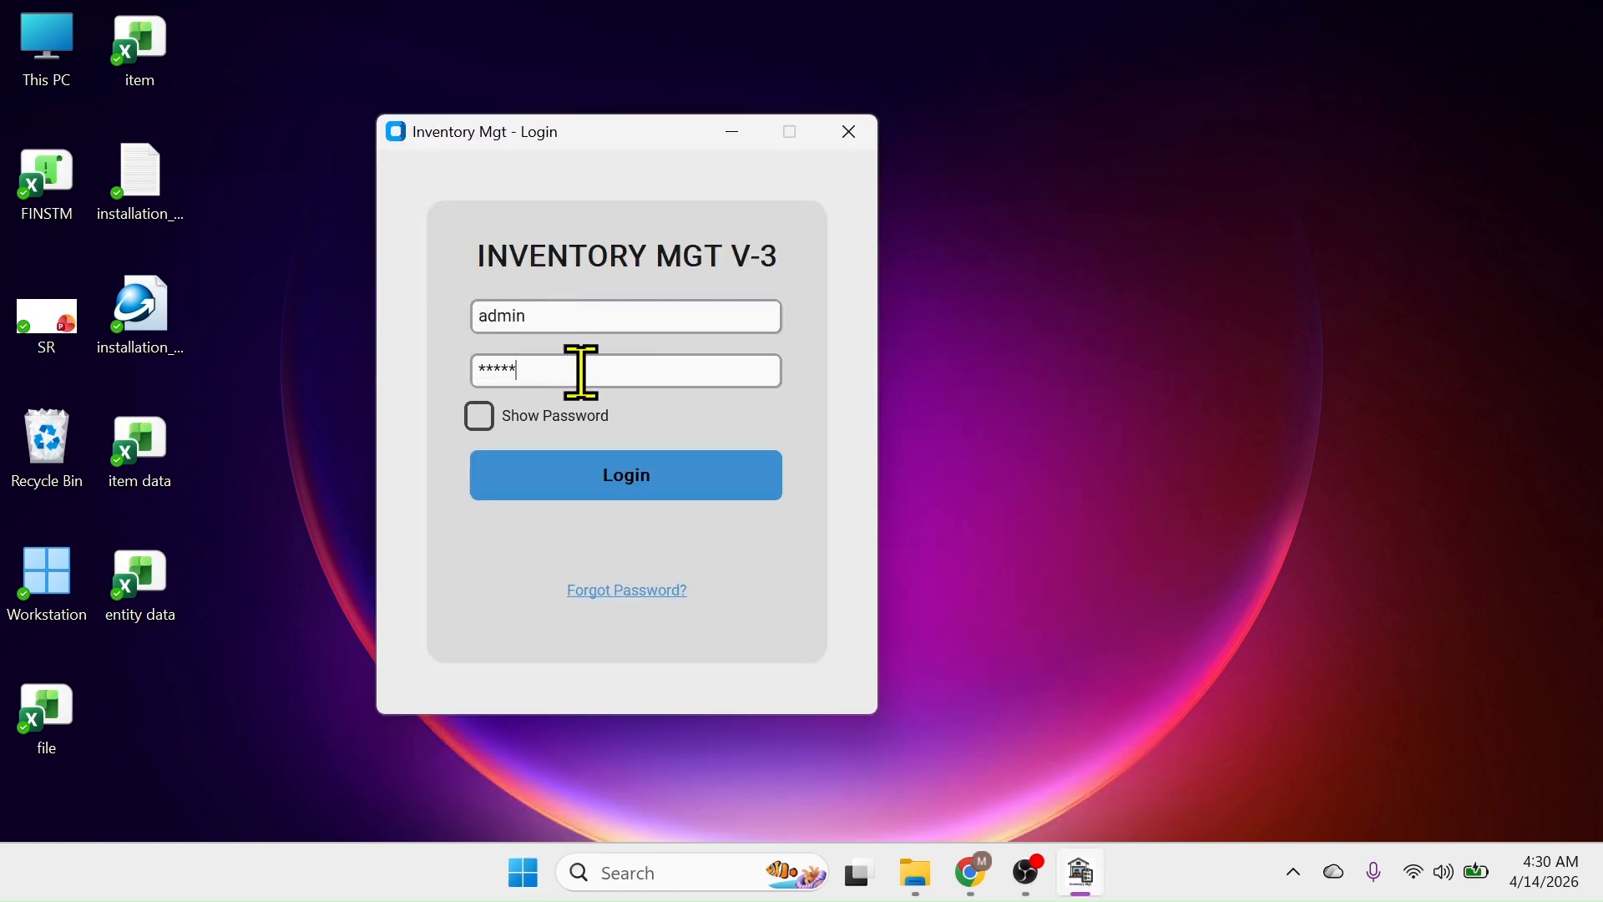
click(616, 480)
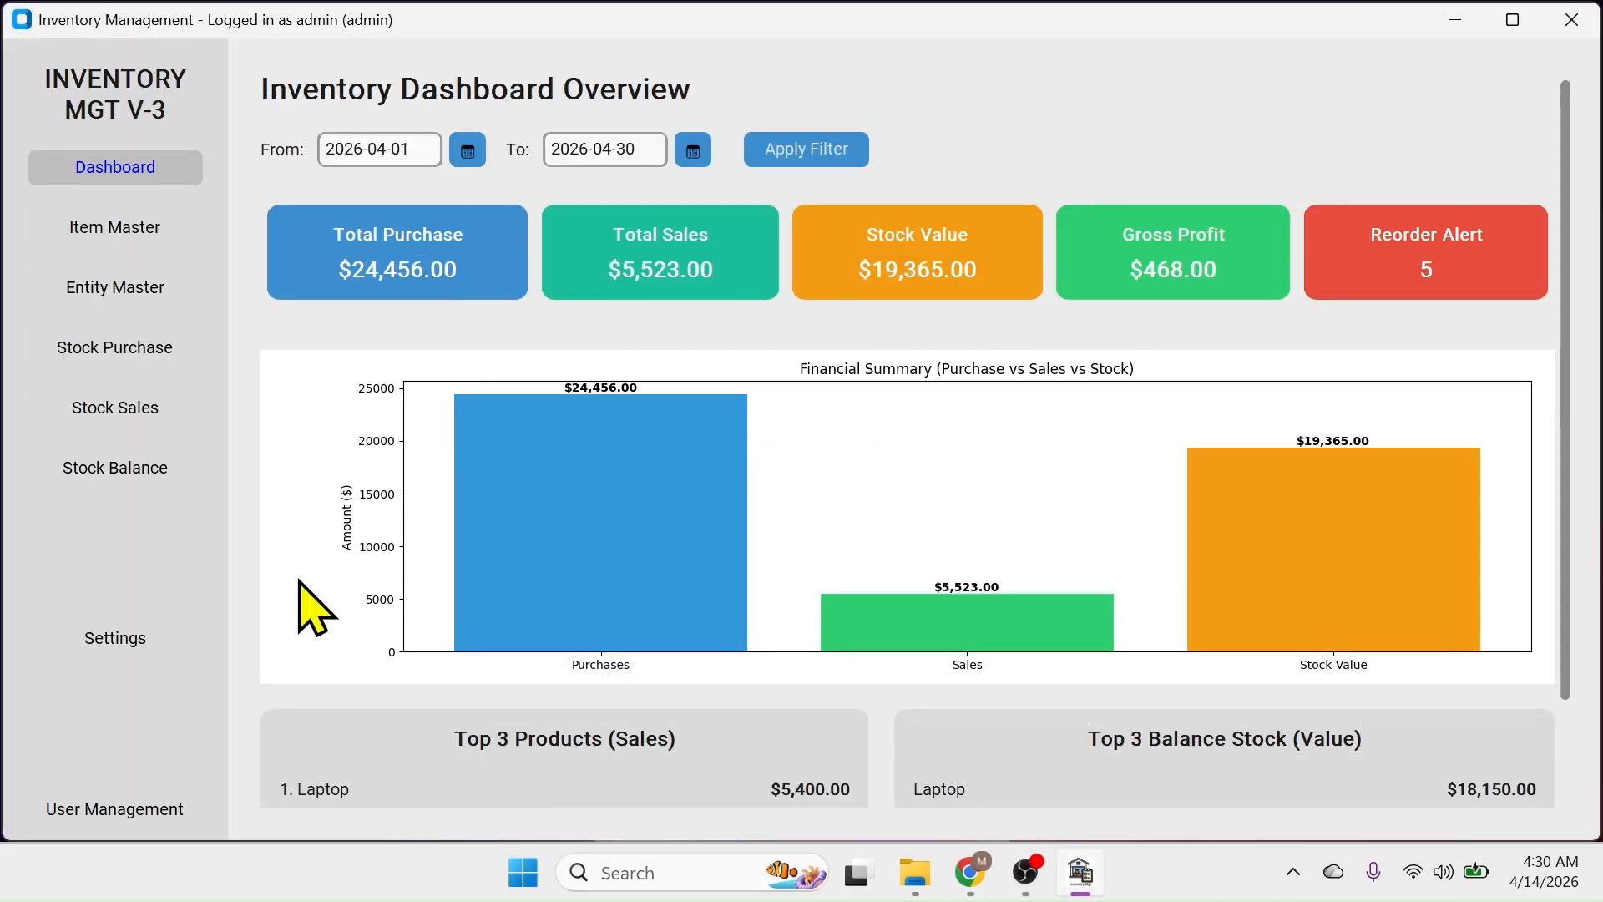
click(142, 811)
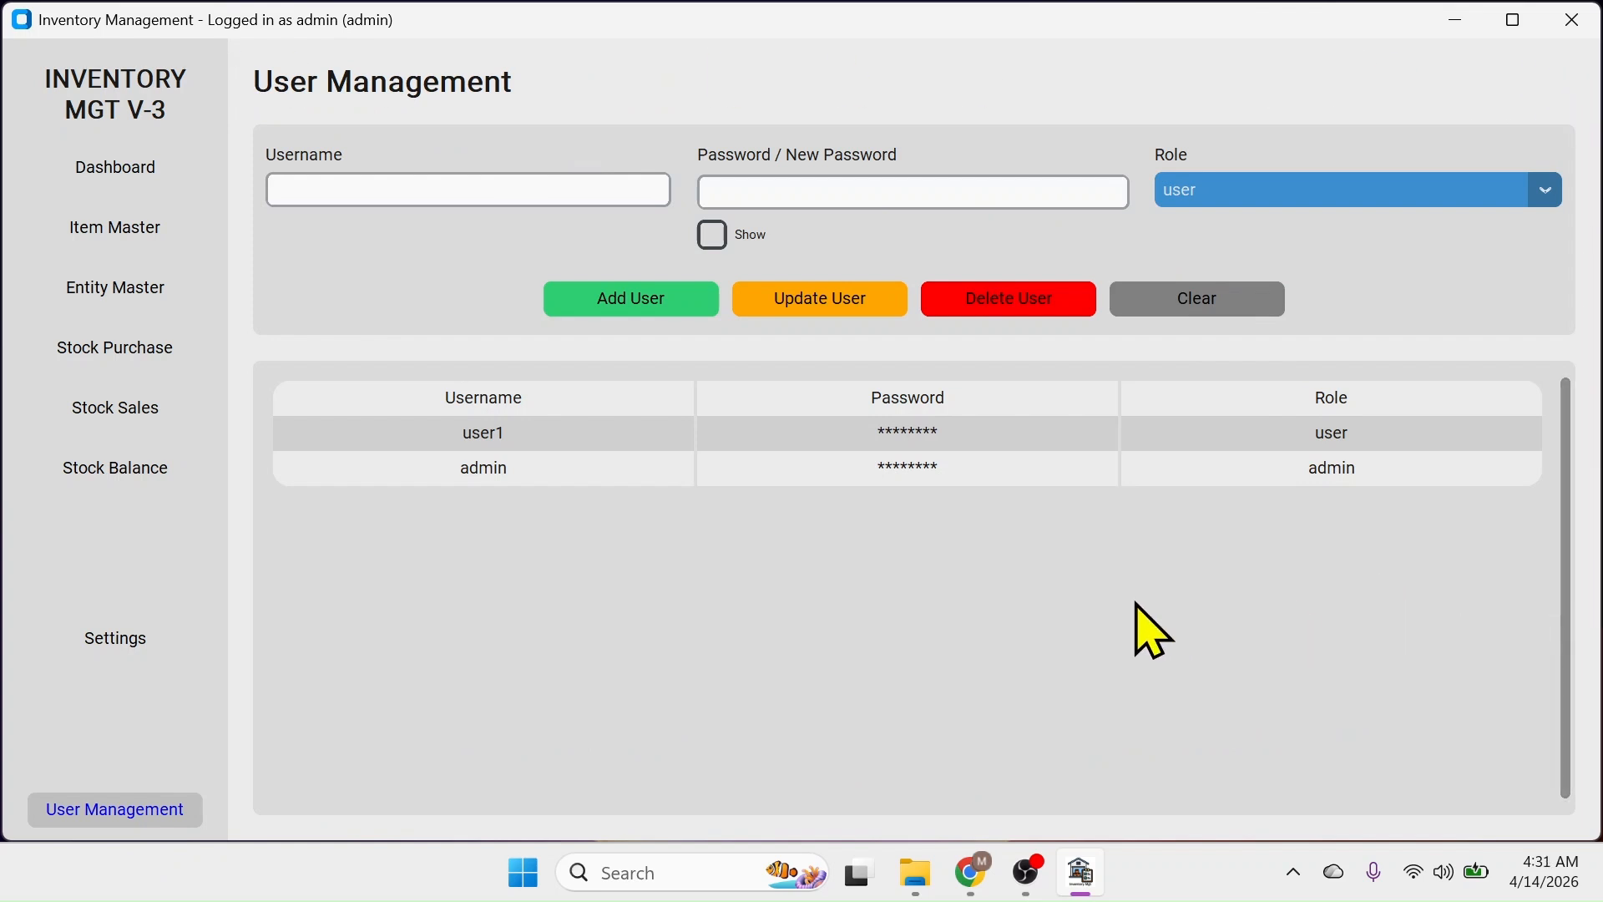
click(138, 171)
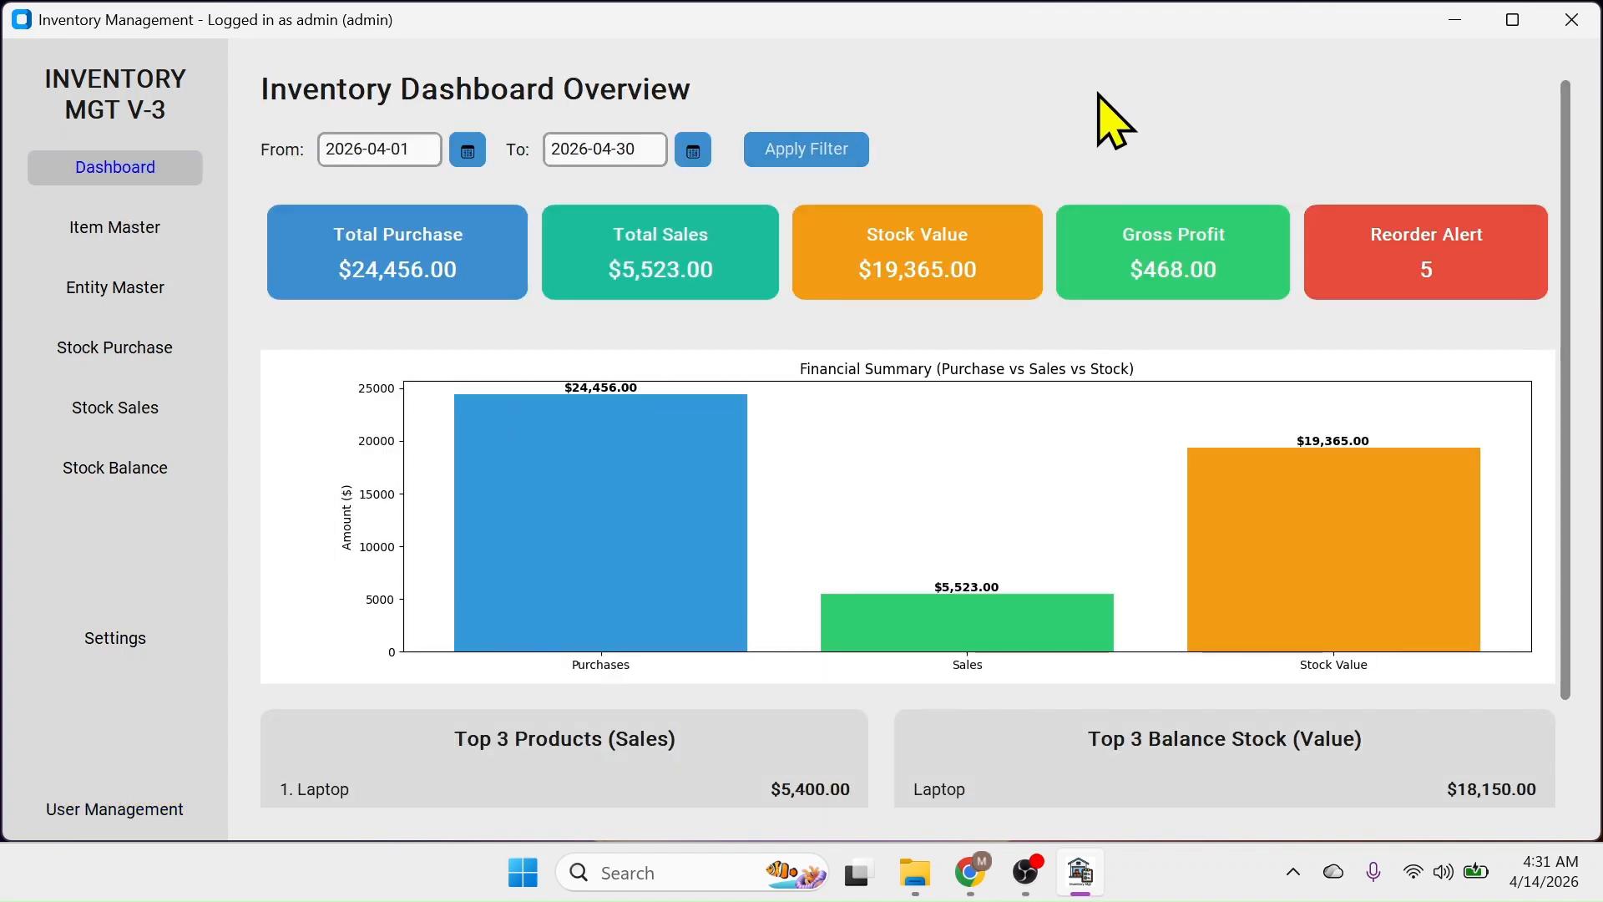